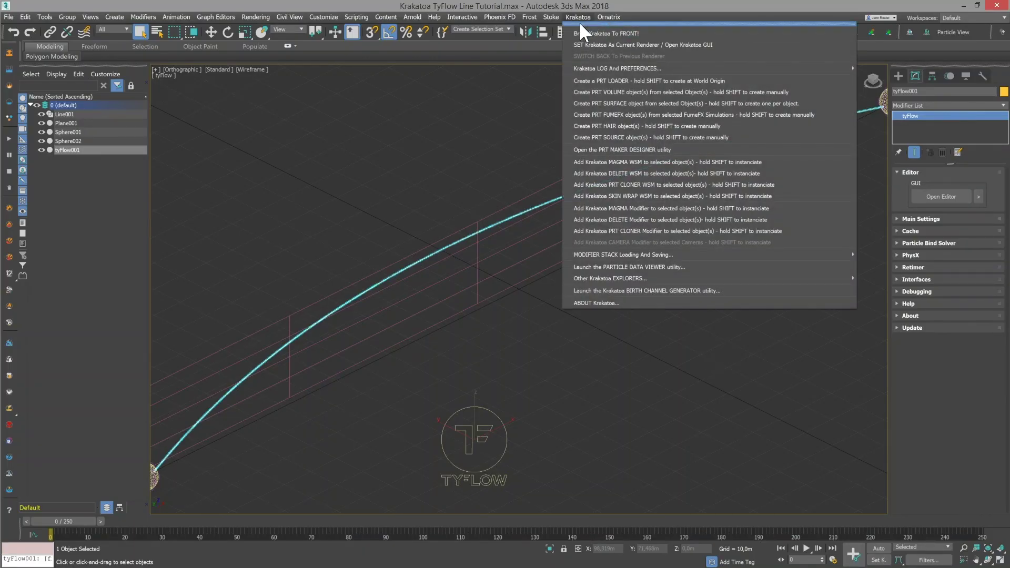
# Create a Krakatoa PRT Loader at the world origin and load the particles__part001of100_00000.prt sequence with its existing additional partitions
pyautogui.click(604, 80)
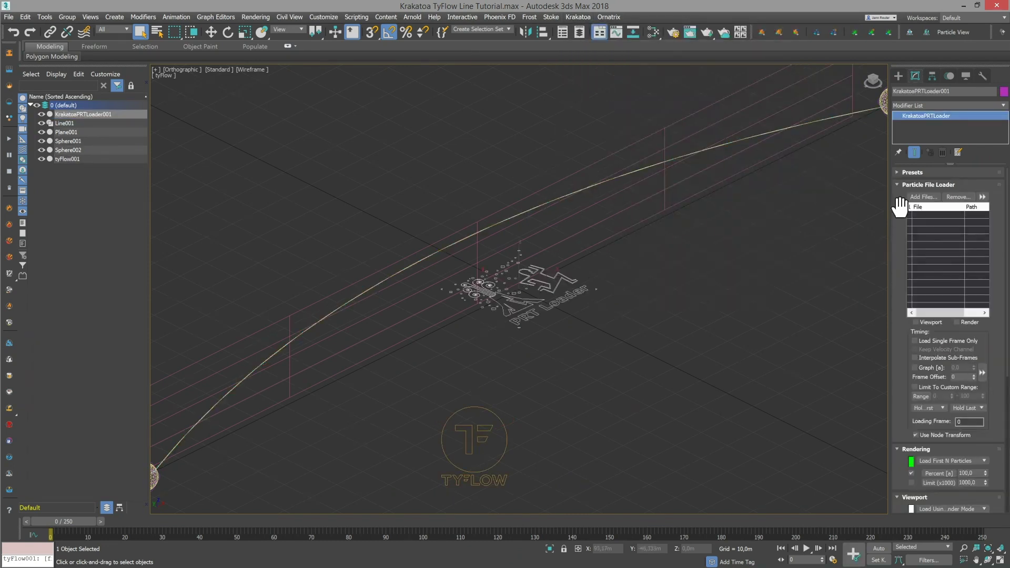
pyautogui.click(923, 197)
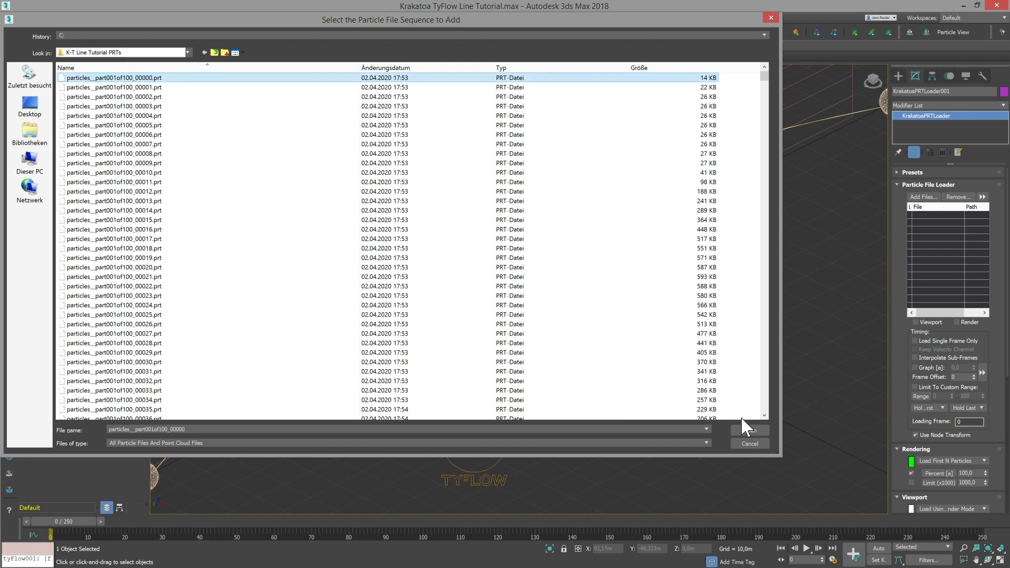
pyautogui.click(749, 429)
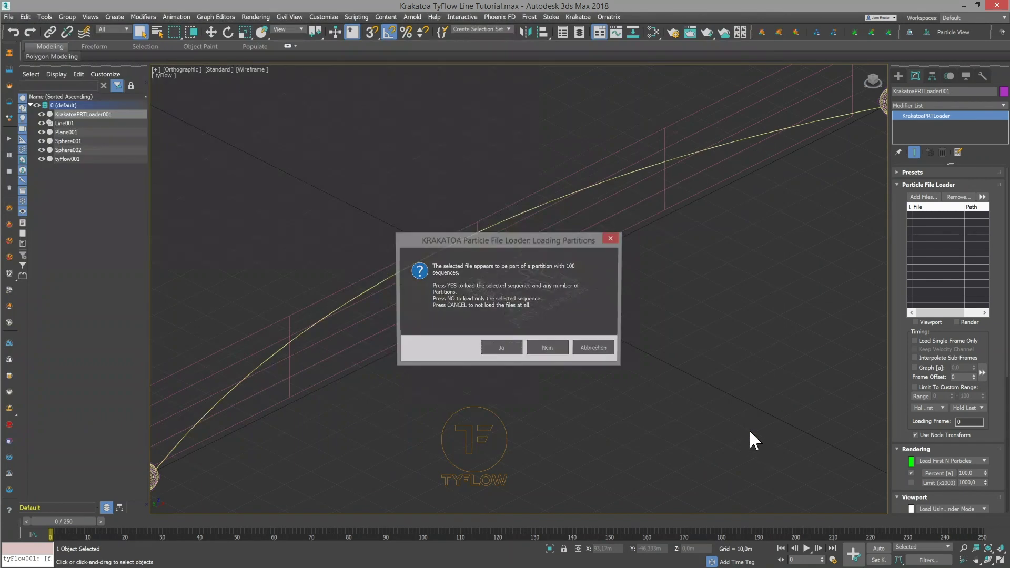
pyautogui.click(501, 350)
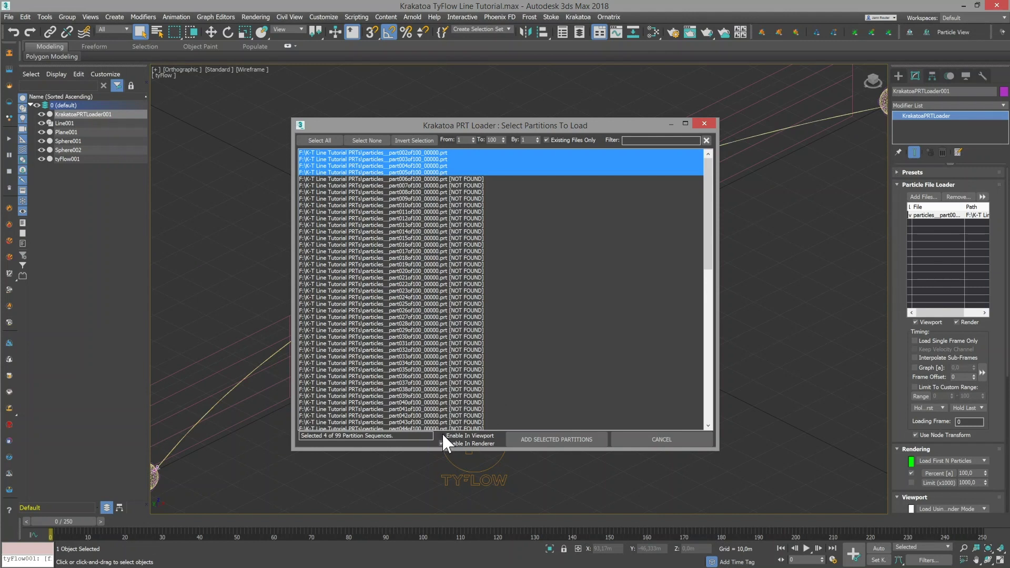
pyautogui.click(545, 439)
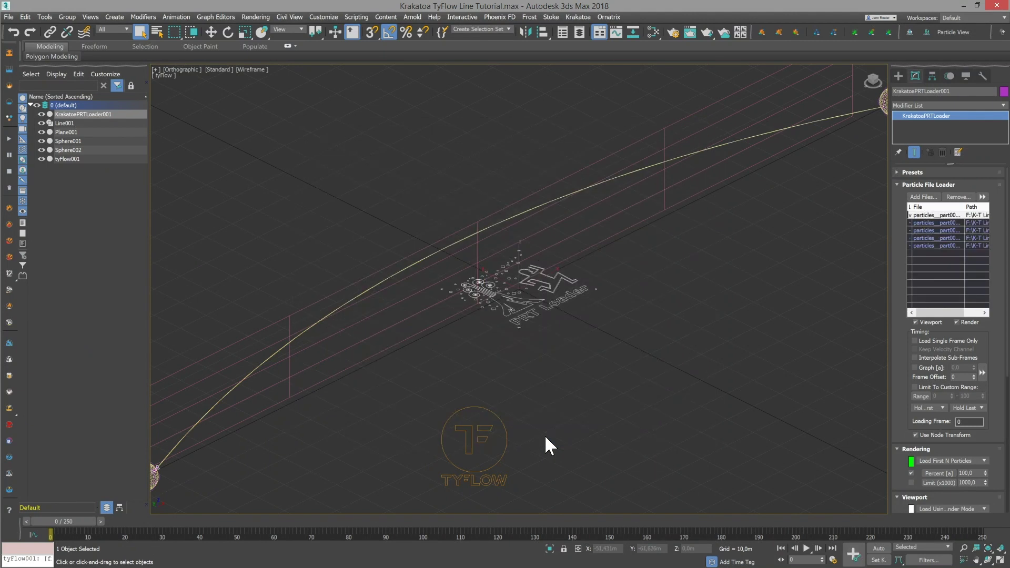
# Set the PRT Loader's viewport display to Load Every Nth Particle at 10% of the render count
pyautogui.scroll(-5, 987, 327)
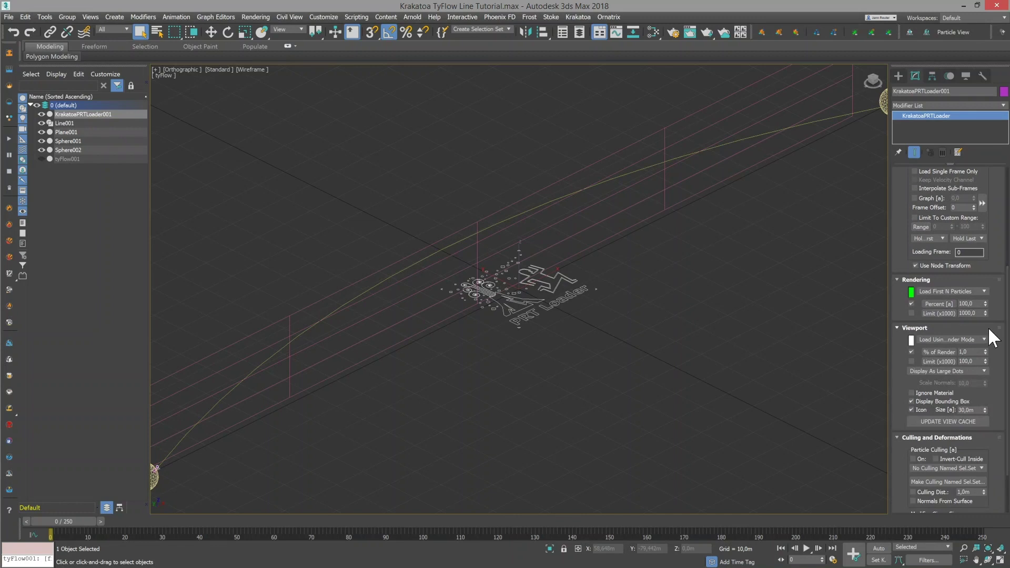
pyautogui.click(959, 338)
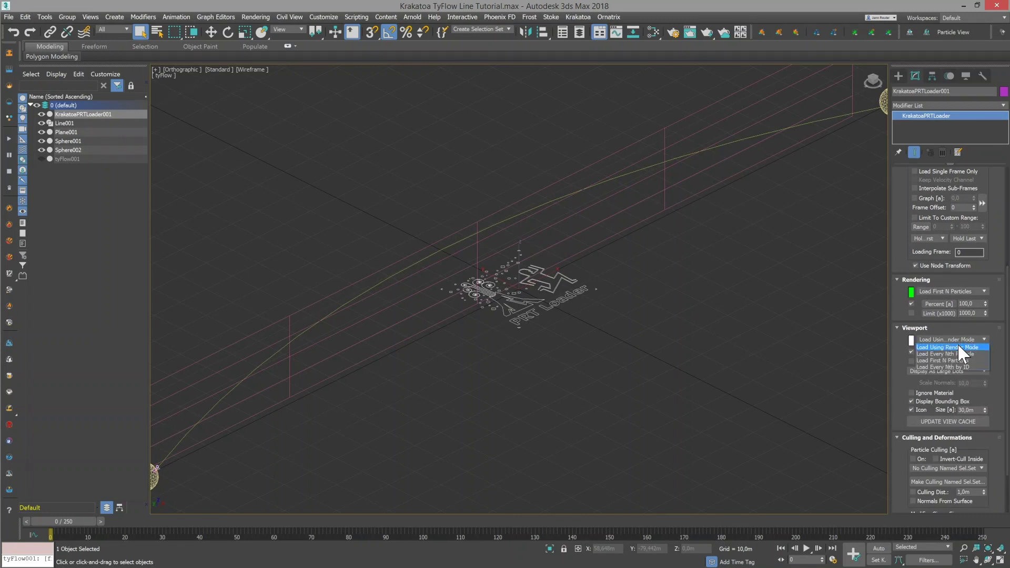
pyautogui.click(957, 354)
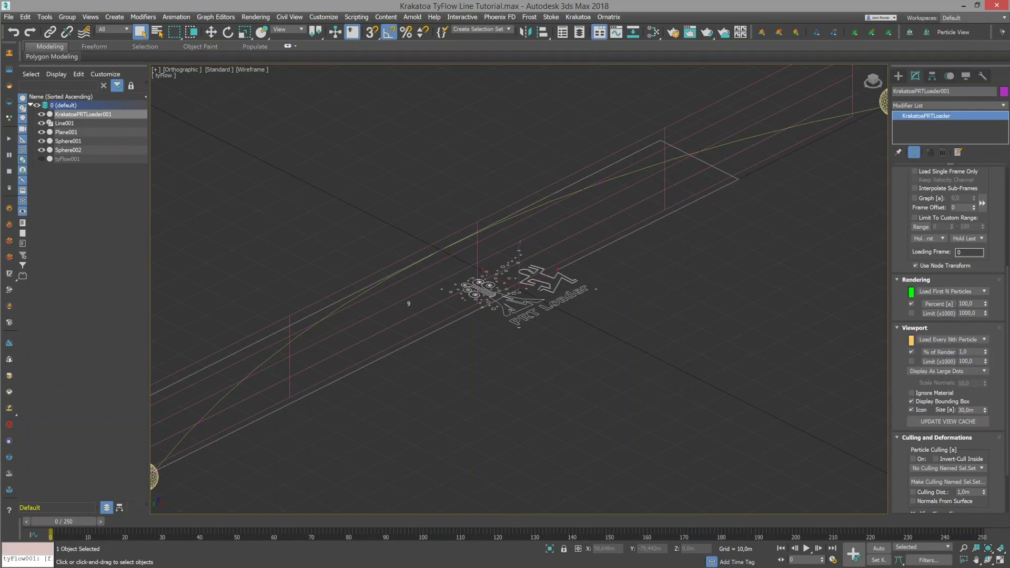
pyautogui.moveTo(971, 351); pyautogui.dragTo(929, 351)
pyautogui.write('10')
pyautogui.press('Return')
# Go to frame 27 and switch the viewport from orthographic to Perspective
pyautogui.moveTo(71, 520); pyautogui.dragTo(263, 525)
pyautogui.click(187, 69)
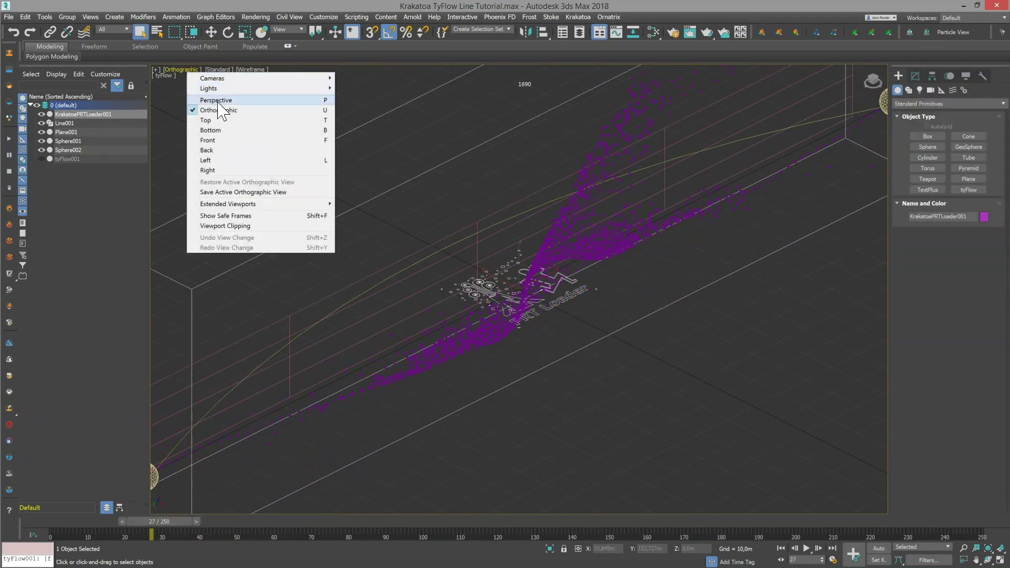
pyautogui.click(228, 103)
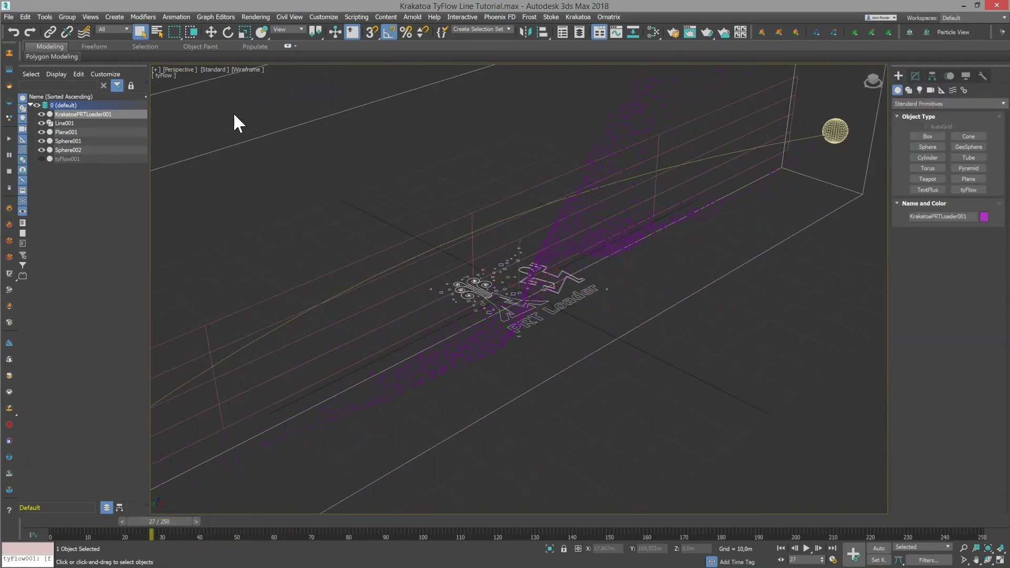
# Create a Standard Omni light in the perspective viewport behind the particle line
pyautogui.click(920, 89)
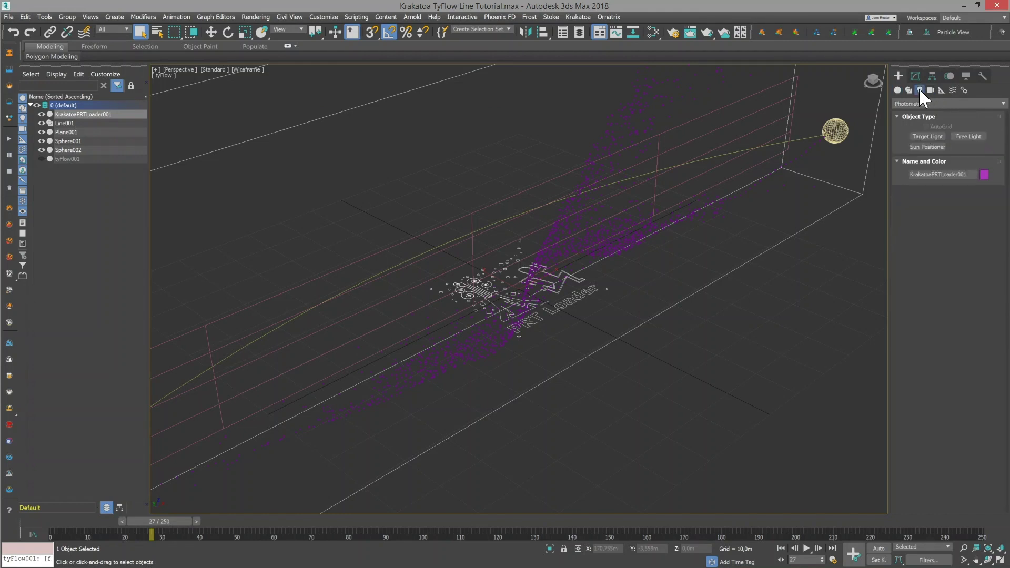
pyautogui.click(921, 102)
pyautogui.click(910, 125)
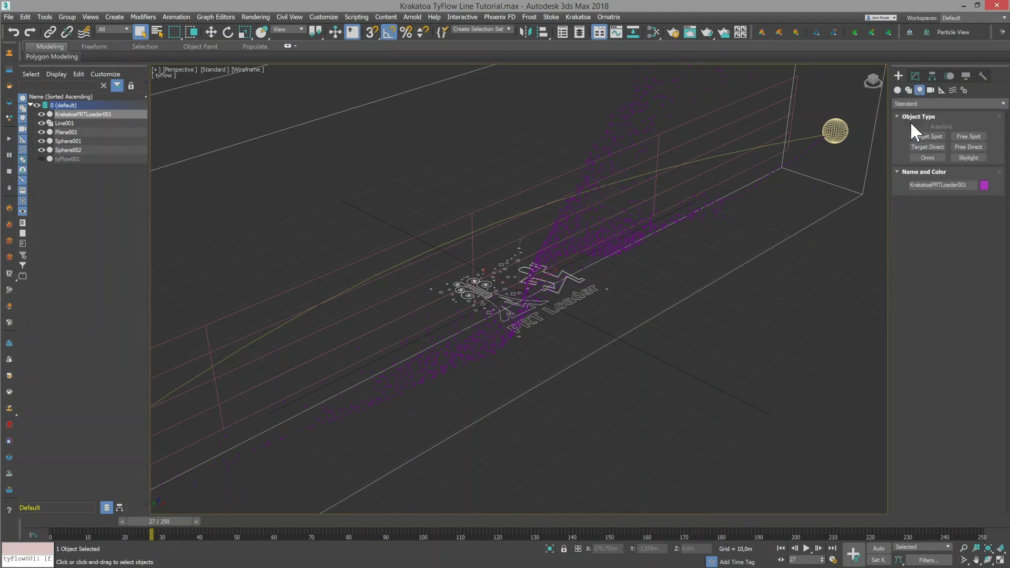
pyautogui.click(920, 159)
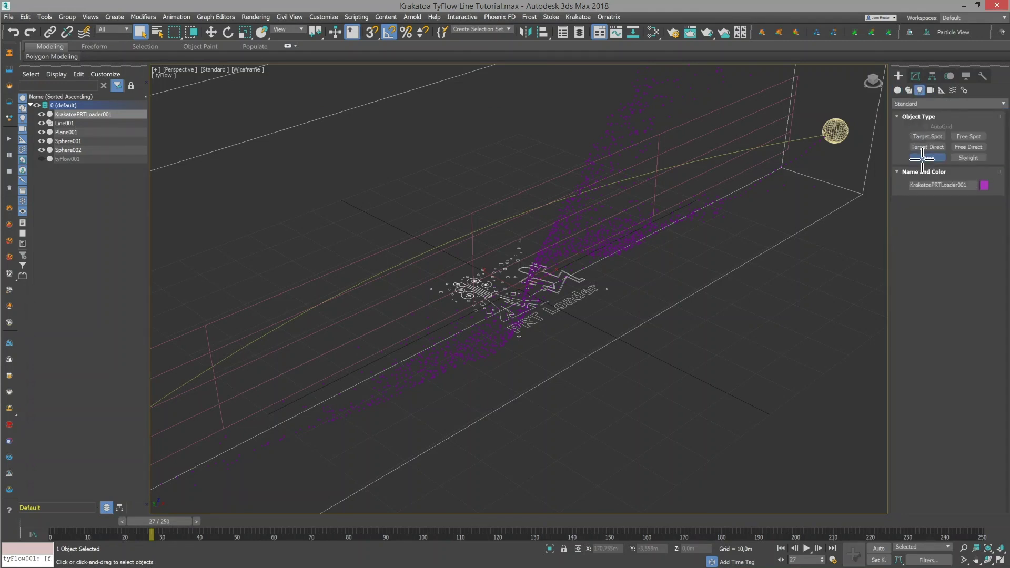
pyautogui.click(413, 238)
pyautogui.rightClick(427, 234)
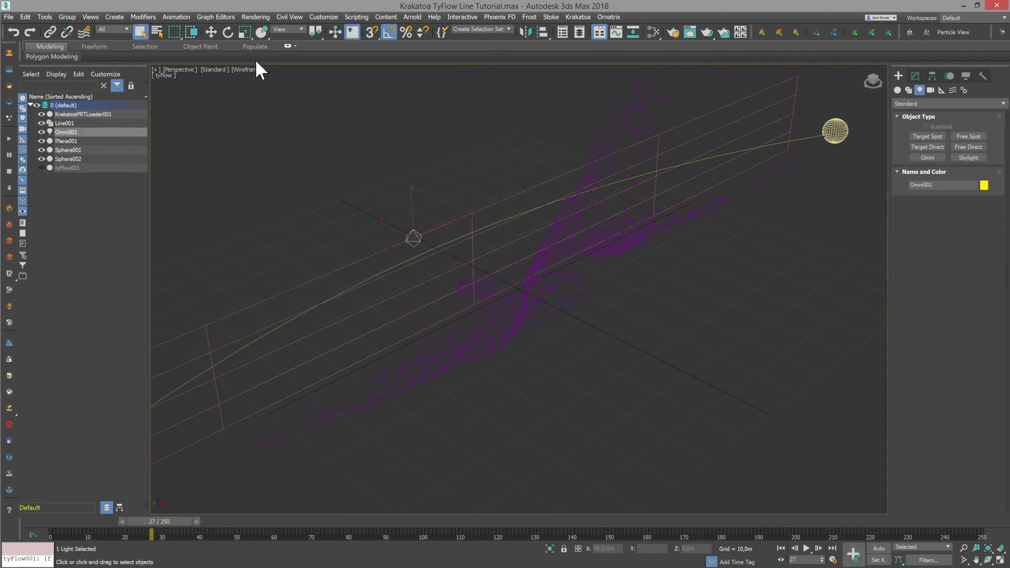
# Move the Omni light to X 0 m and Z 10 m
pyautogui.click(212, 32)
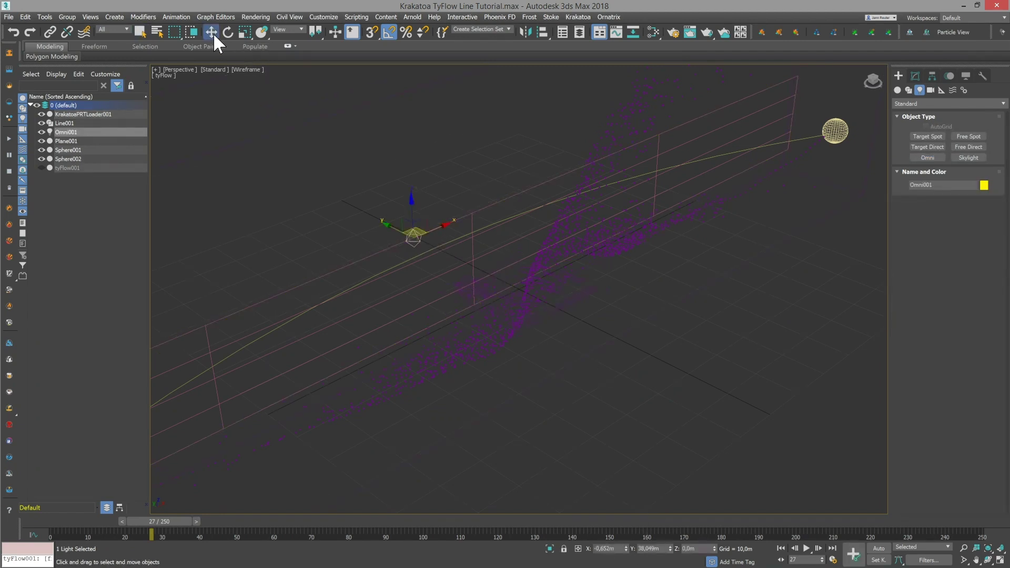
pyautogui.rightClick(626, 549)
pyautogui.moveTo(699, 548); pyautogui.dragTo(681, 548)
pyautogui.write('10')
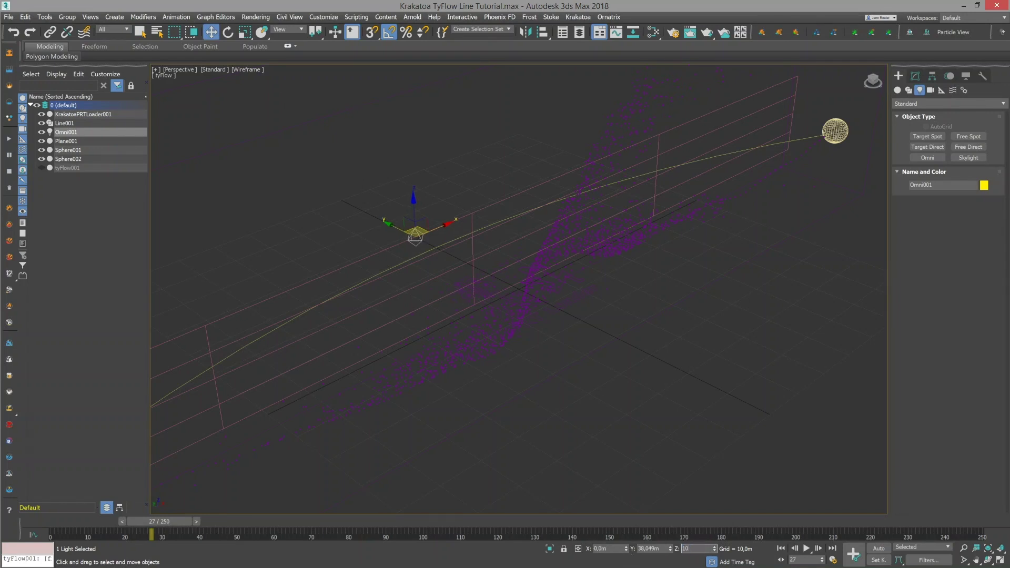
pyautogui.press('Return')
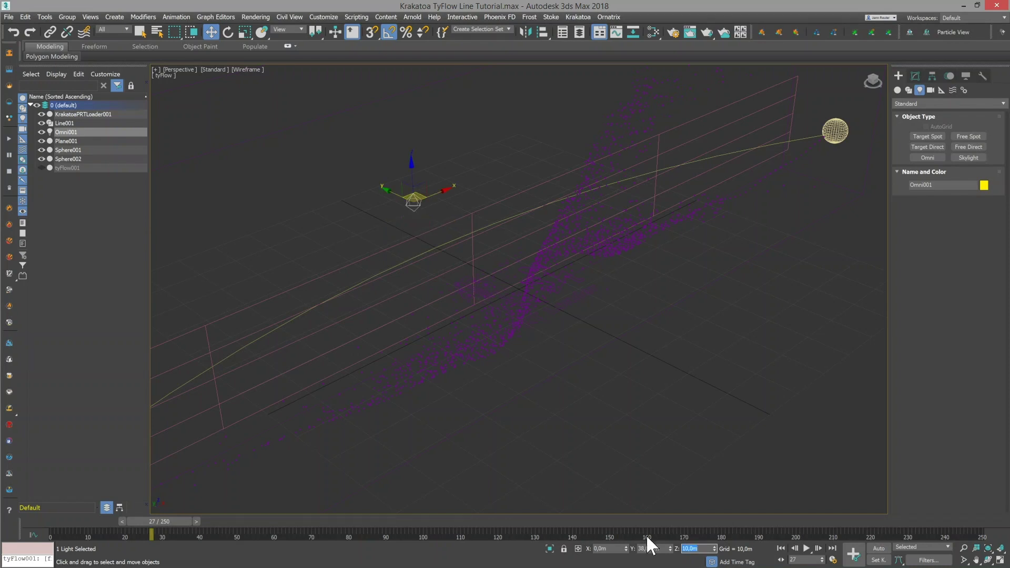
# Render the perspective view with Krakatoa, enable Absorption in the frame buffer controls and render again
pyautogui.click(708, 31)
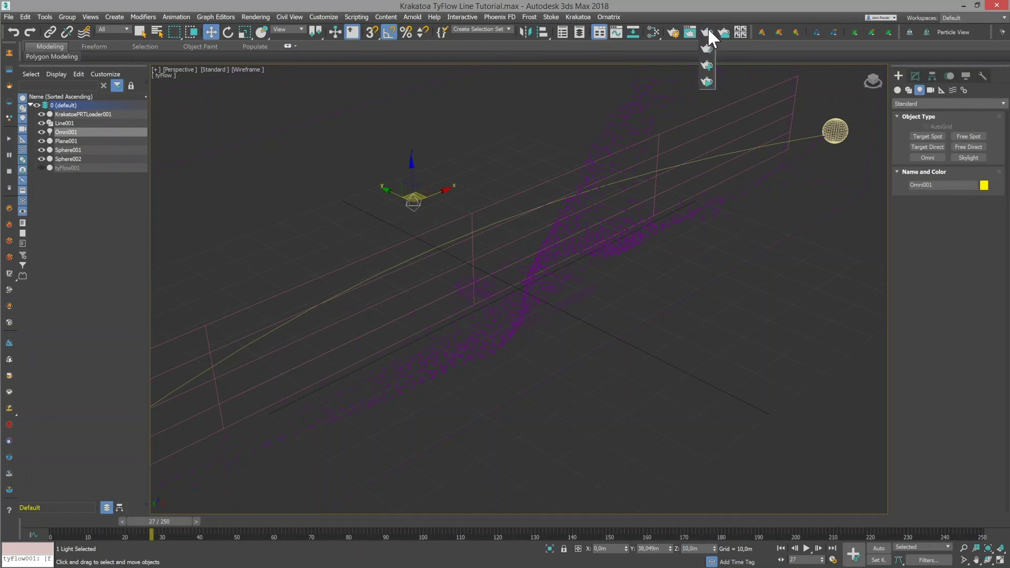
pyautogui.click(710, 62)
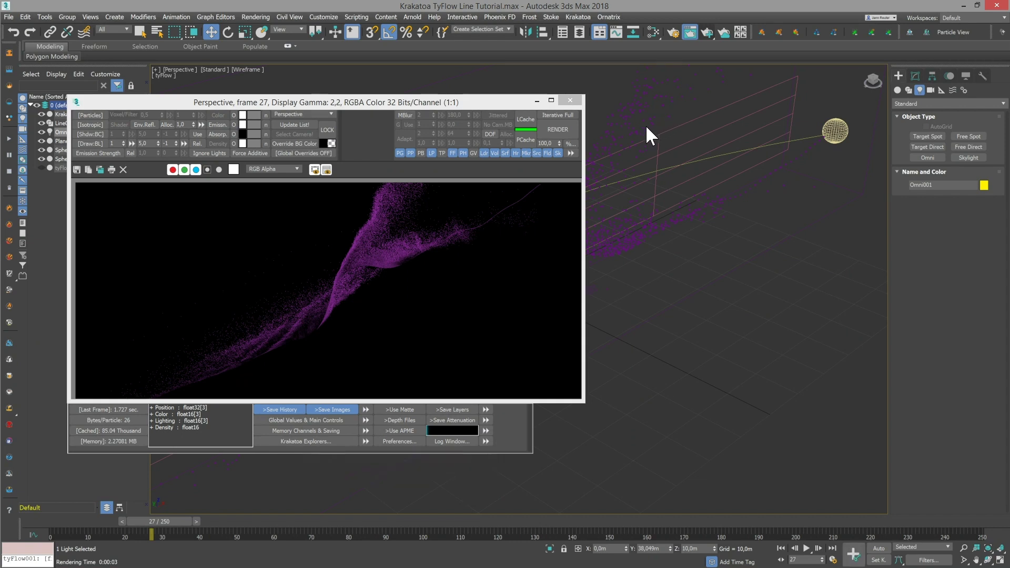
pyautogui.click(217, 134)
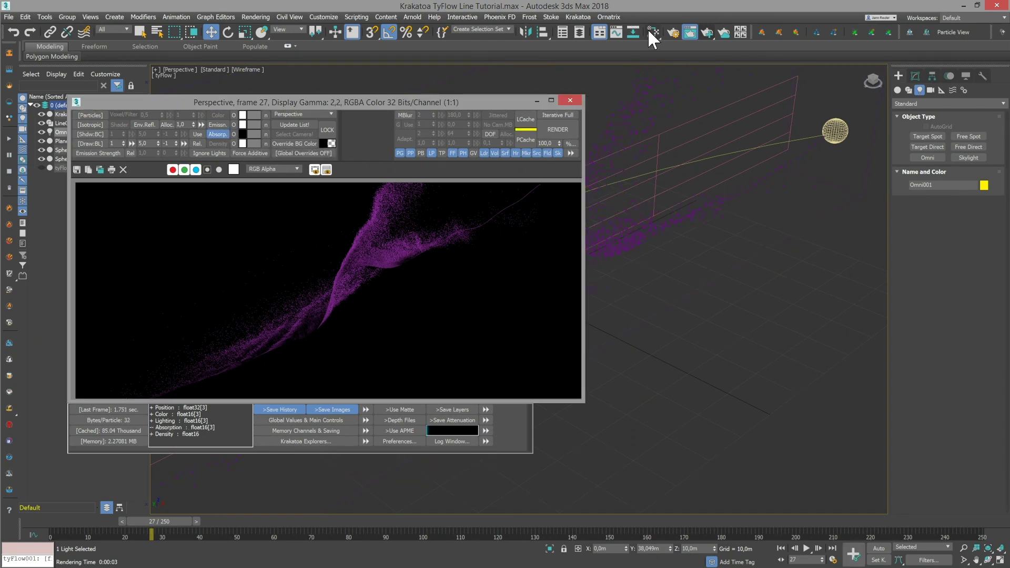
pyautogui.click(706, 31)
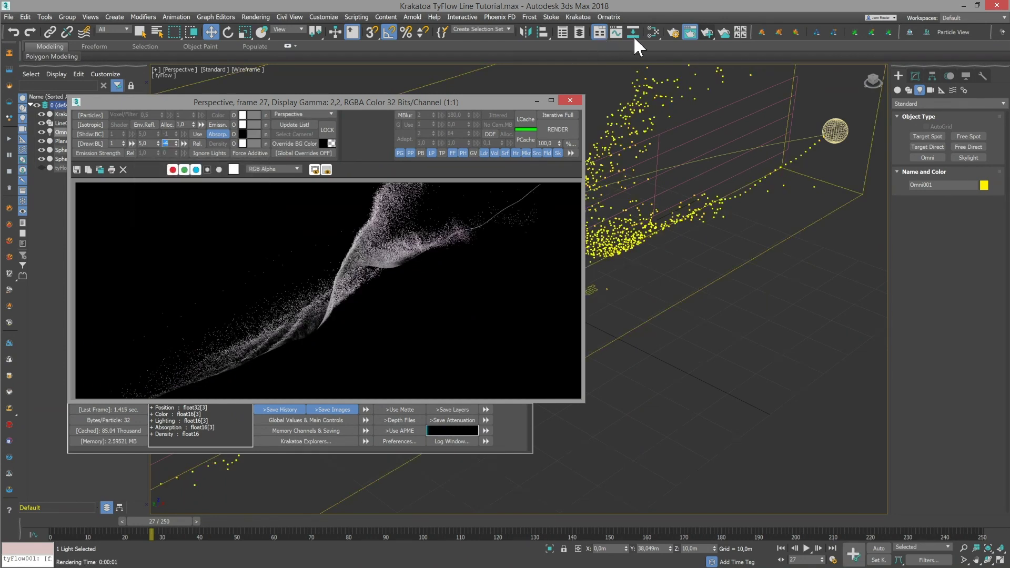
pyautogui.click(709, 32)
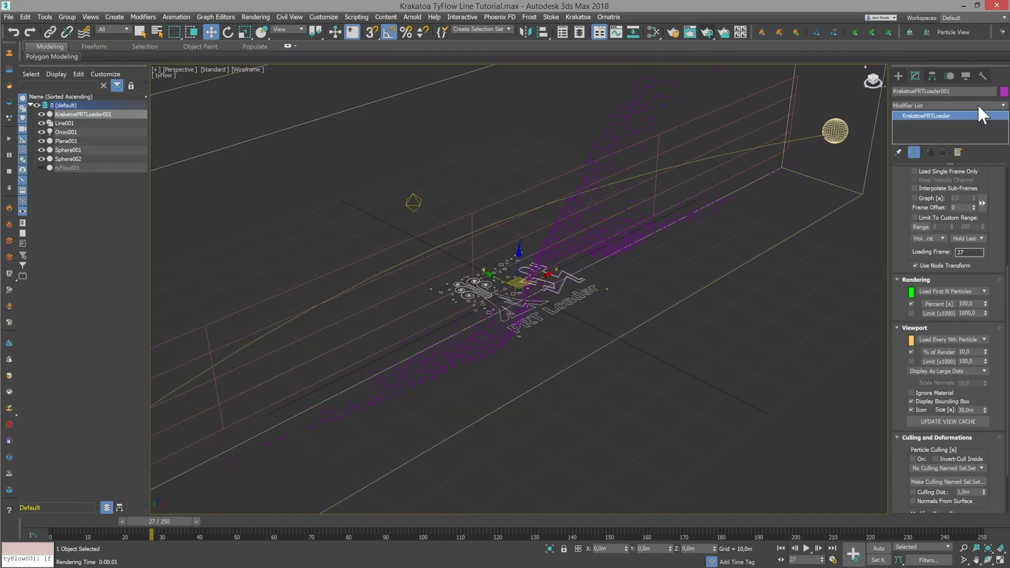
# Add a MagmaModifier to the PRT Loader and open its Magma editor
pyautogui.click(976, 103)
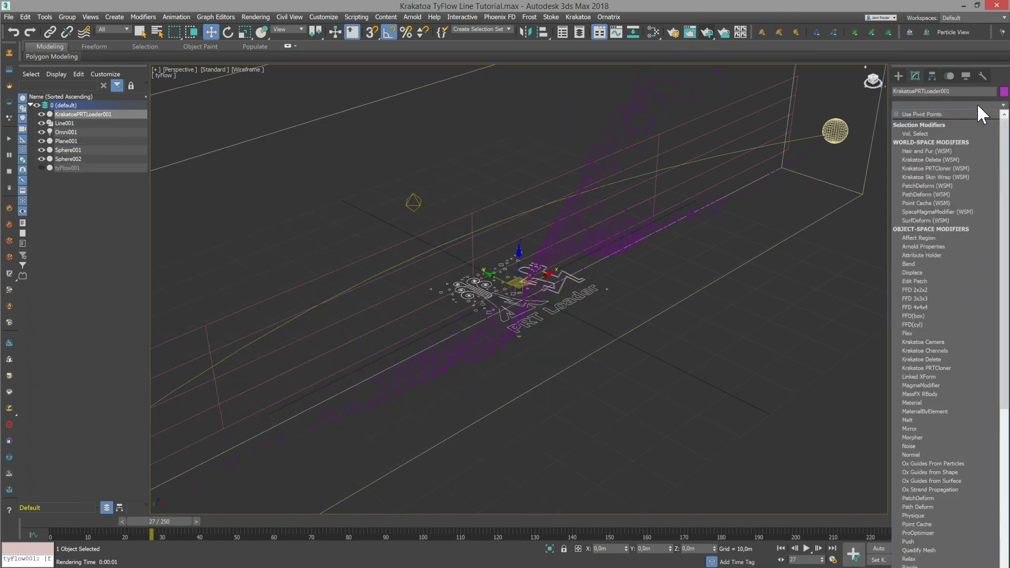
pyautogui.click(923, 385)
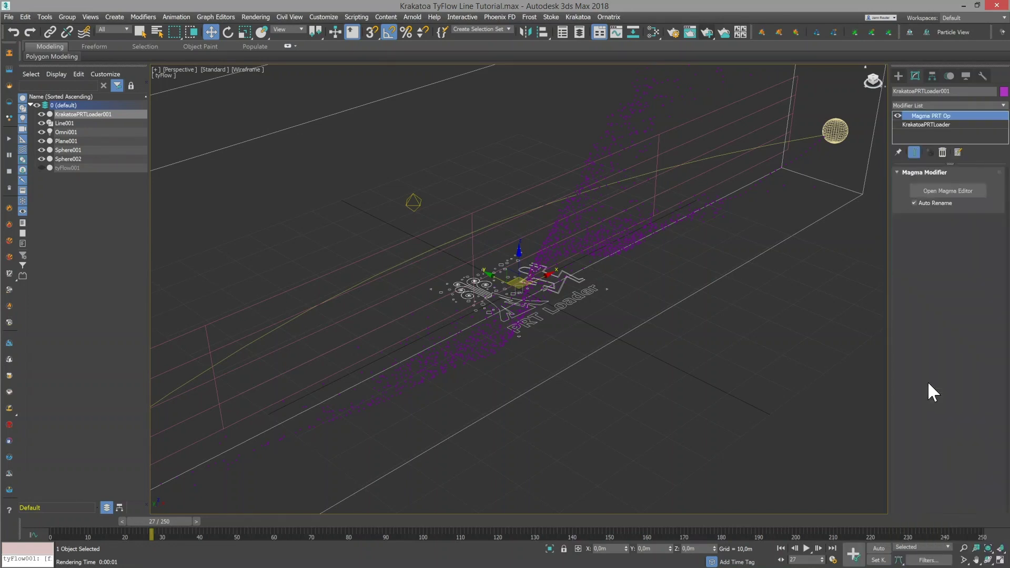
pyautogui.click(930, 191)
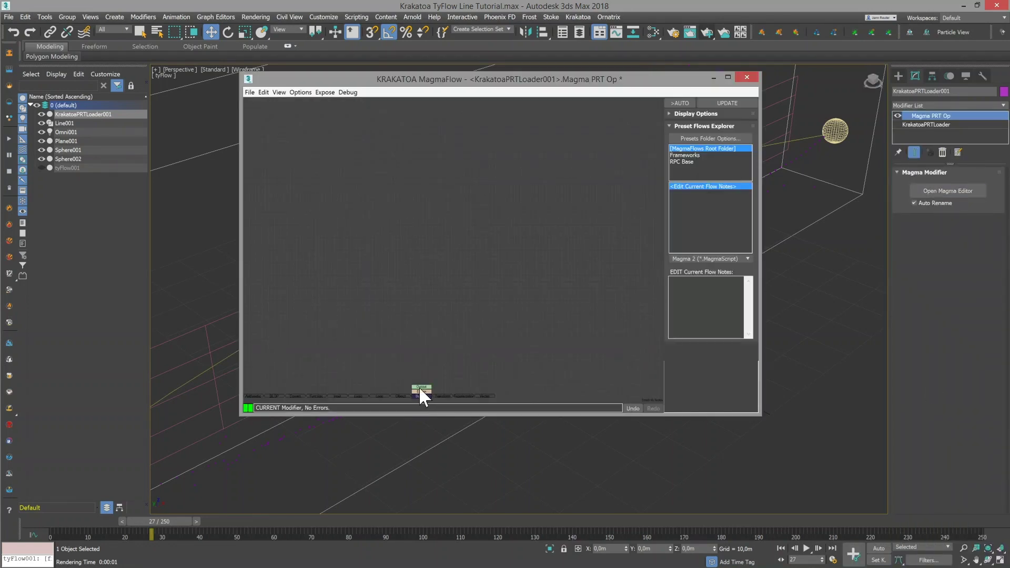
# Add an Output node to the Magma flow and duplicate it four times for five outputs in total
pyautogui.moveTo(418, 385); pyautogui.dragTo(477, 241)
pyautogui.hotkey('ctrl', 'v')
pyautogui.hotkey('ctrl', 'v')
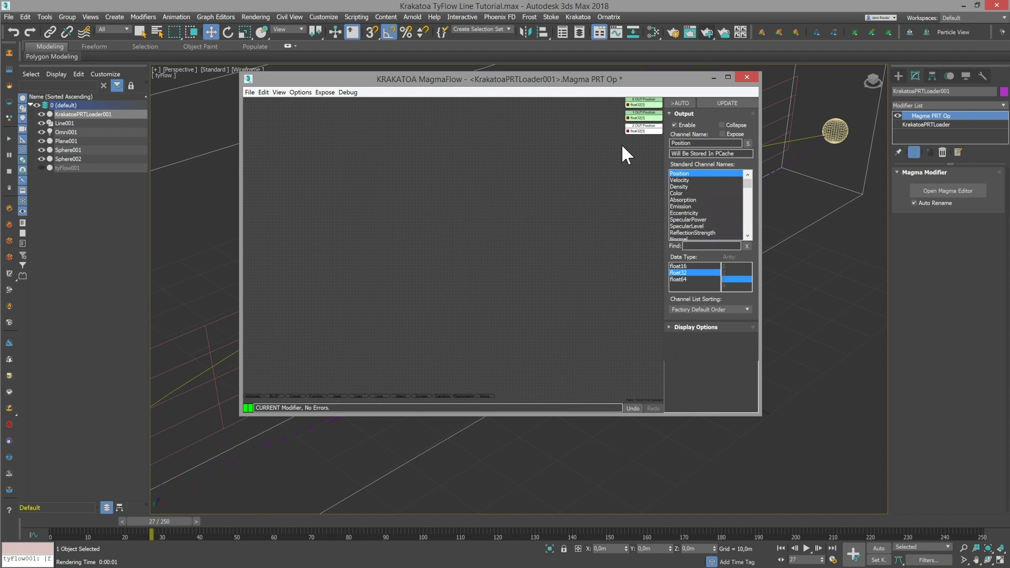
pyautogui.hotkey('ctrl', 'v')
pyautogui.hotkey('ctrl', 'v')
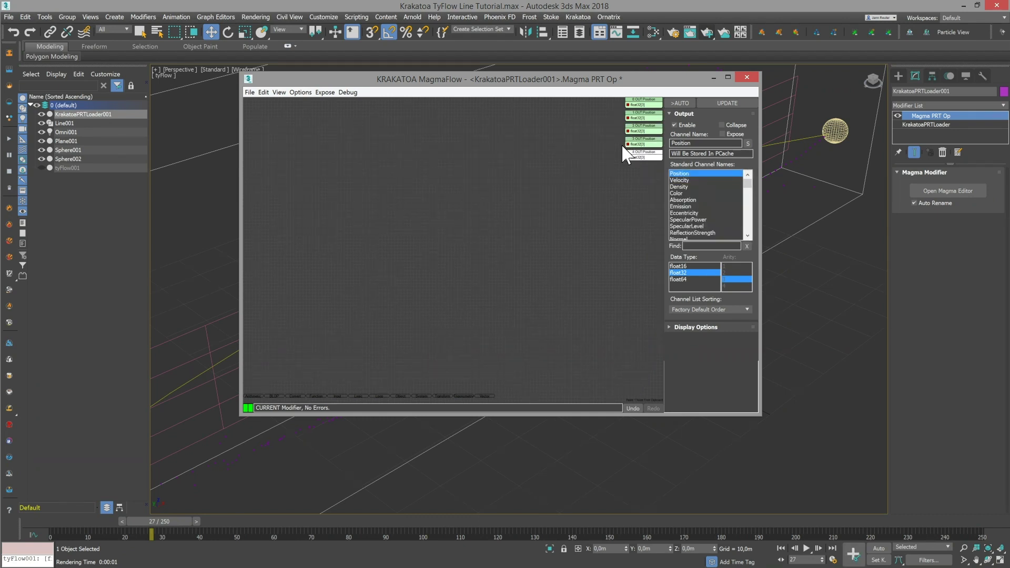
# Assign the first four Output nodes to the Density, Color, Emission and Velocity channels
pyautogui.click(679, 187)
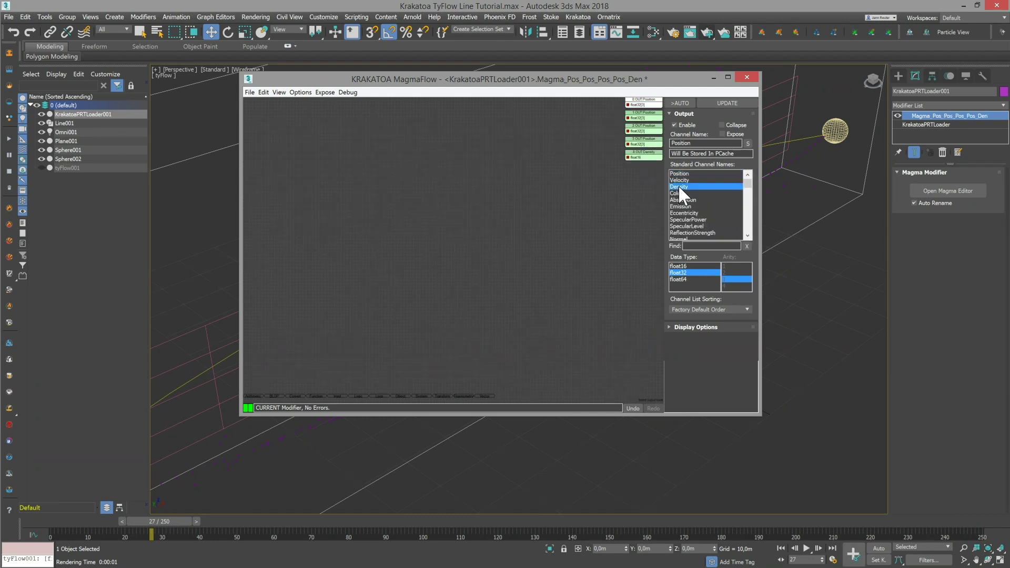
pyautogui.click(646, 119)
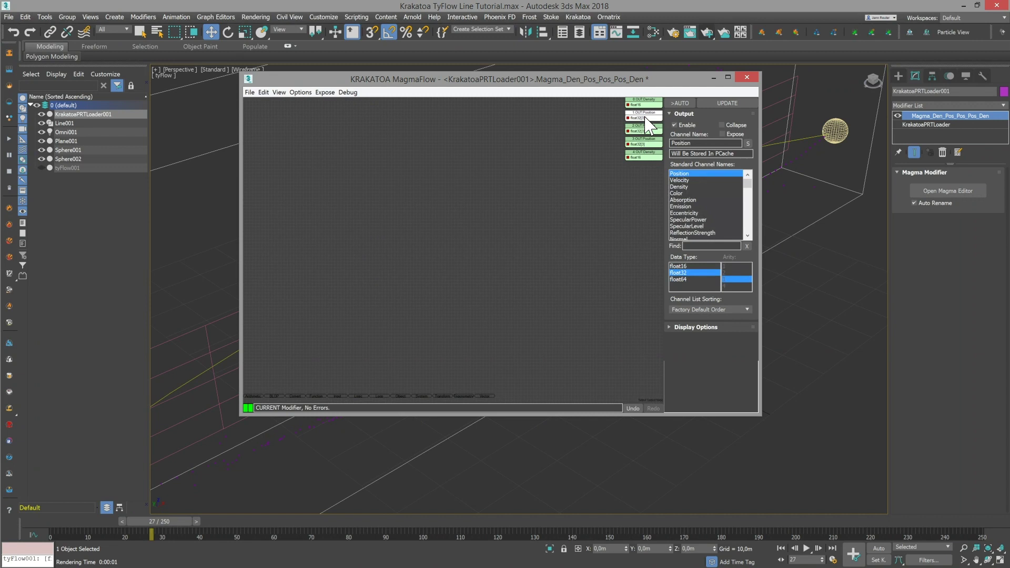
pyautogui.click(677, 193)
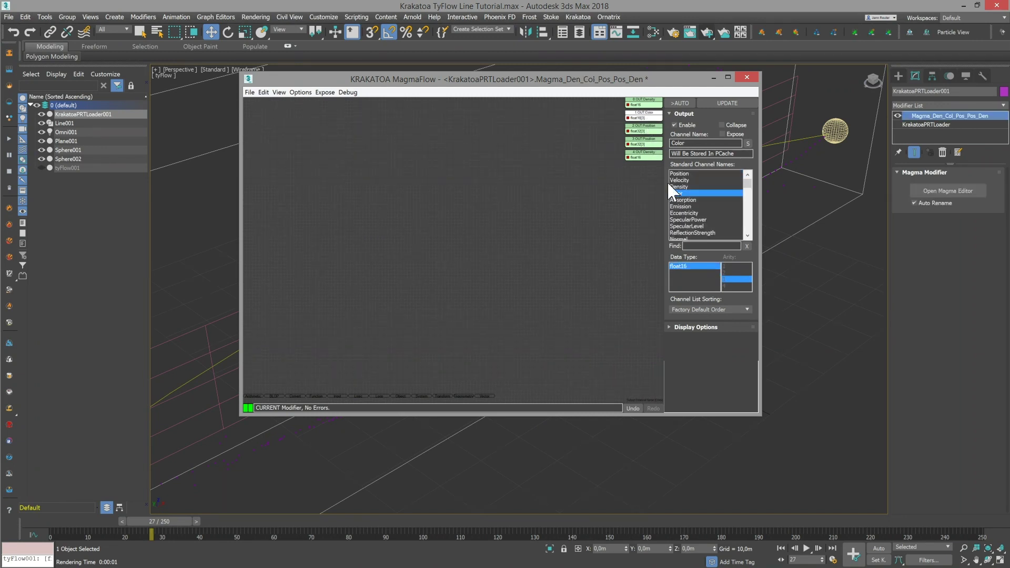
pyautogui.click(643, 131)
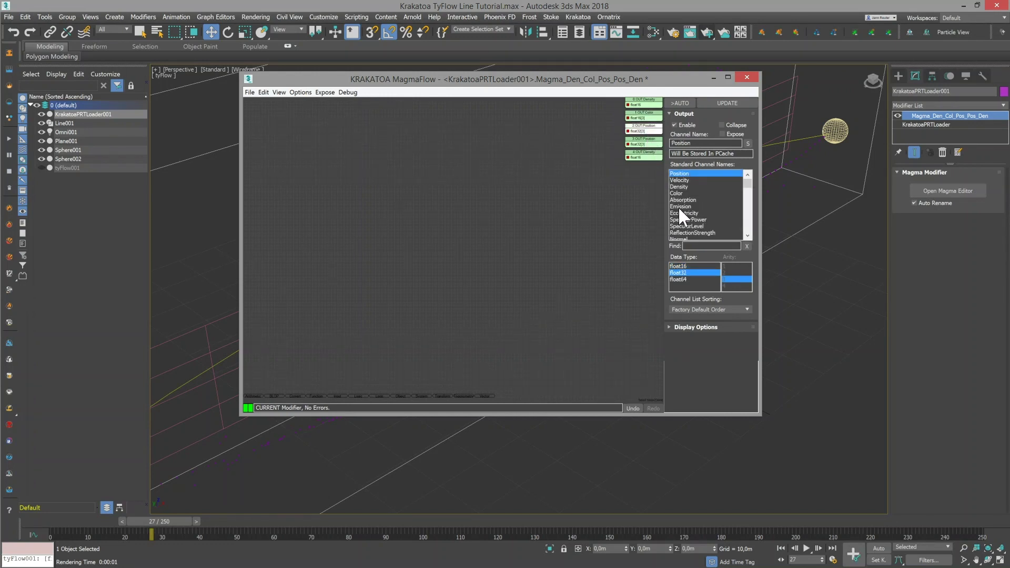
pyautogui.click(677, 206)
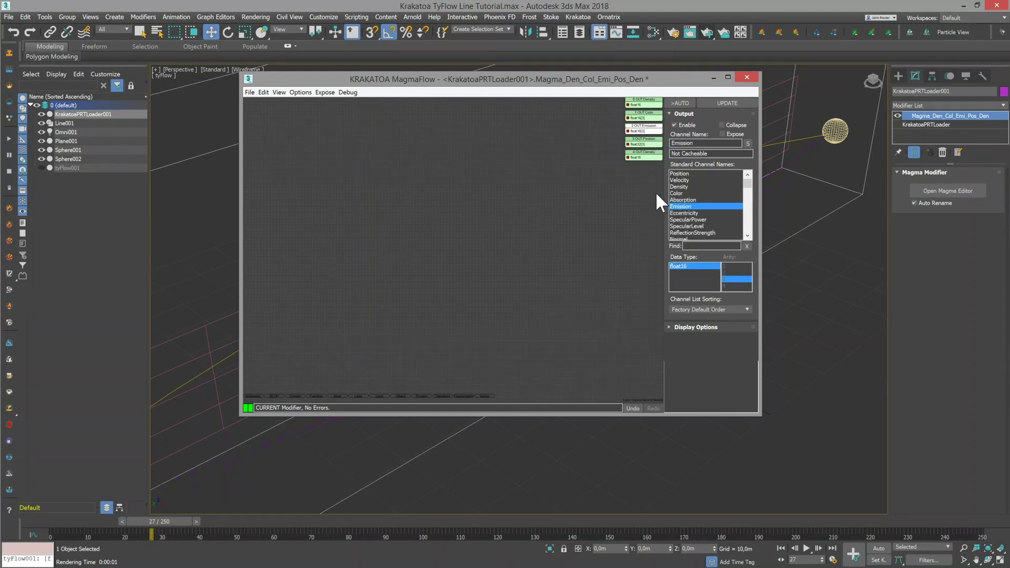
pyautogui.click(641, 143)
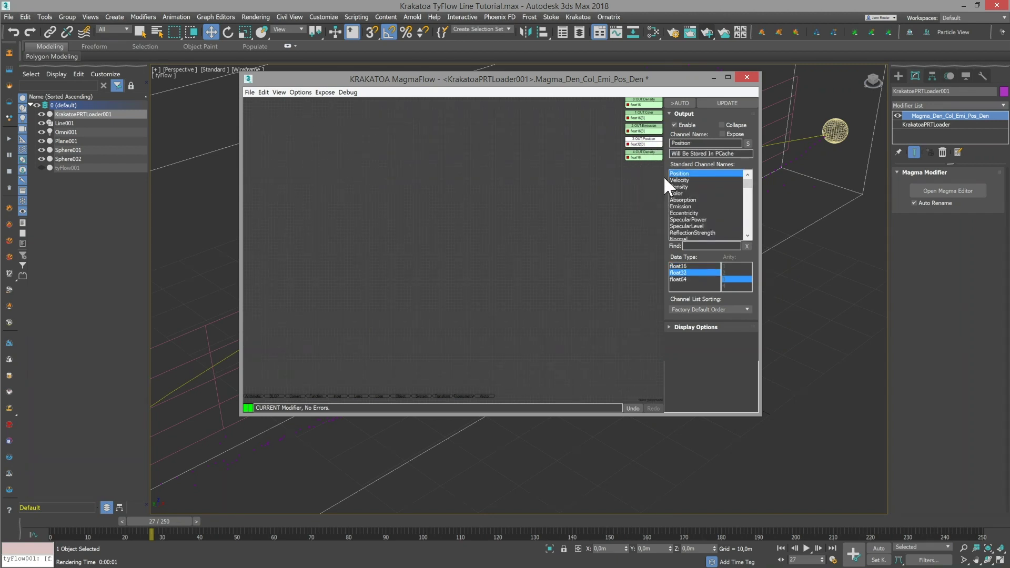
pyautogui.click(677, 180)
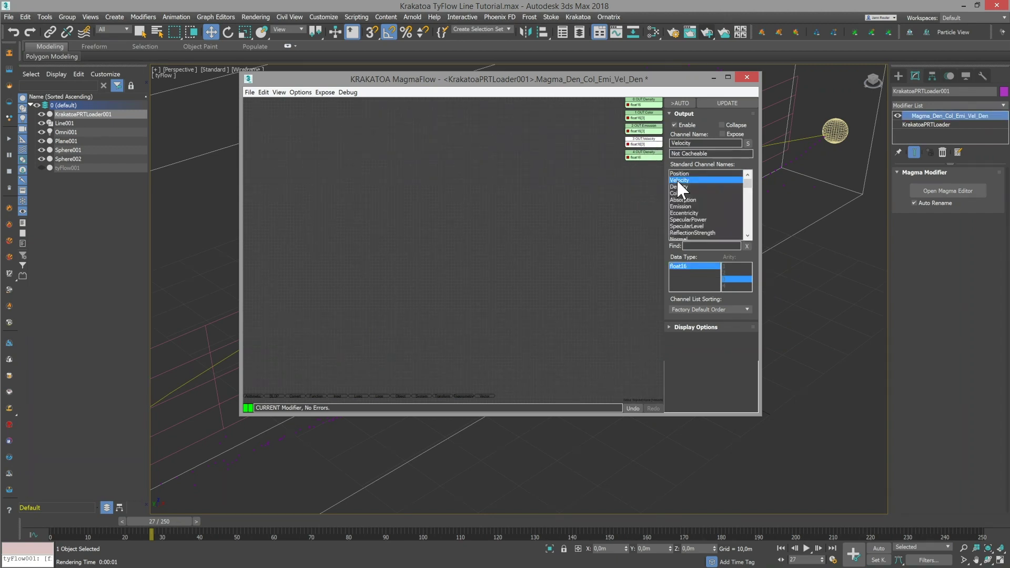
# Assign the fifth Output node to the PRTViewportColor channel, filtering the channel names by "prt"
pyautogui.click(645, 156)
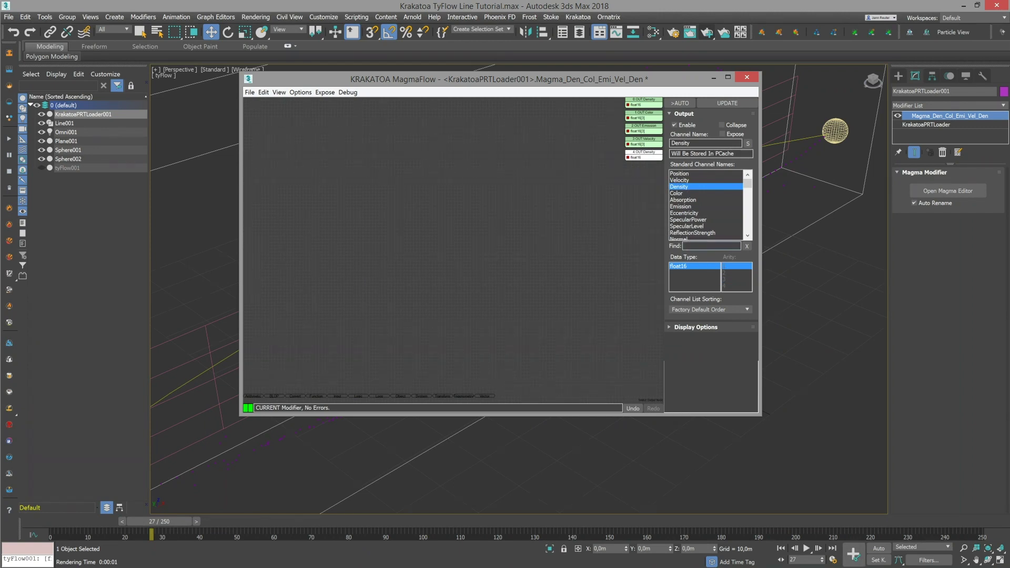
pyautogui.write('prt')
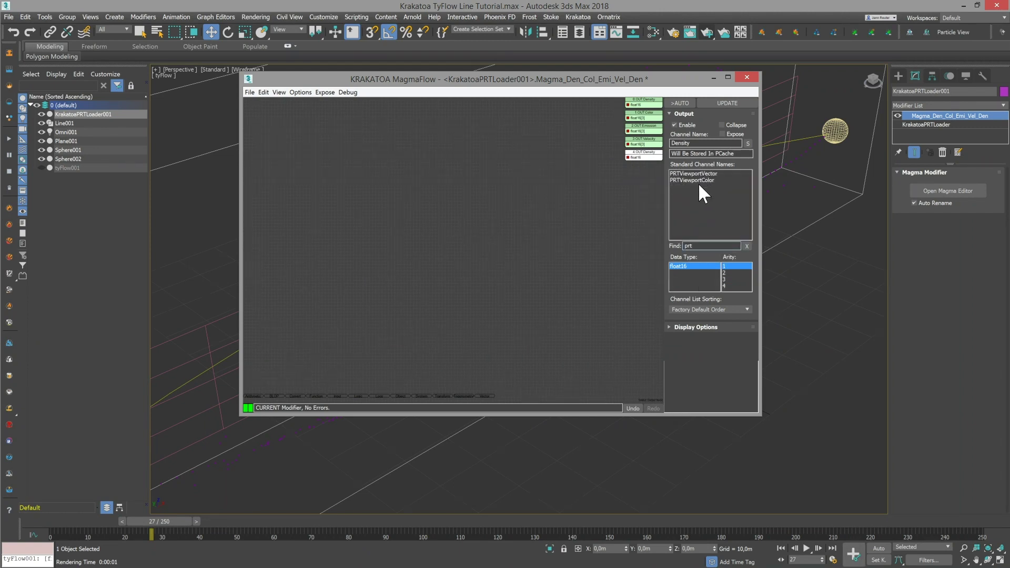
pyautogui.click(693, 180)
# Add an InputValue node to the Magma flow and set its type to Vector
pyautogui.click(334, 395)
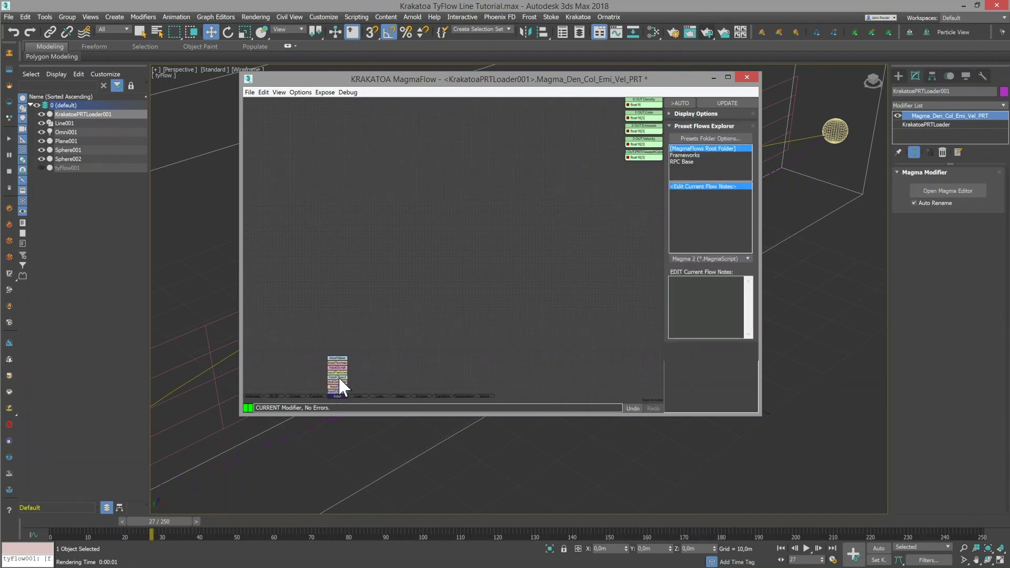
pyautogui.click(337, 358)
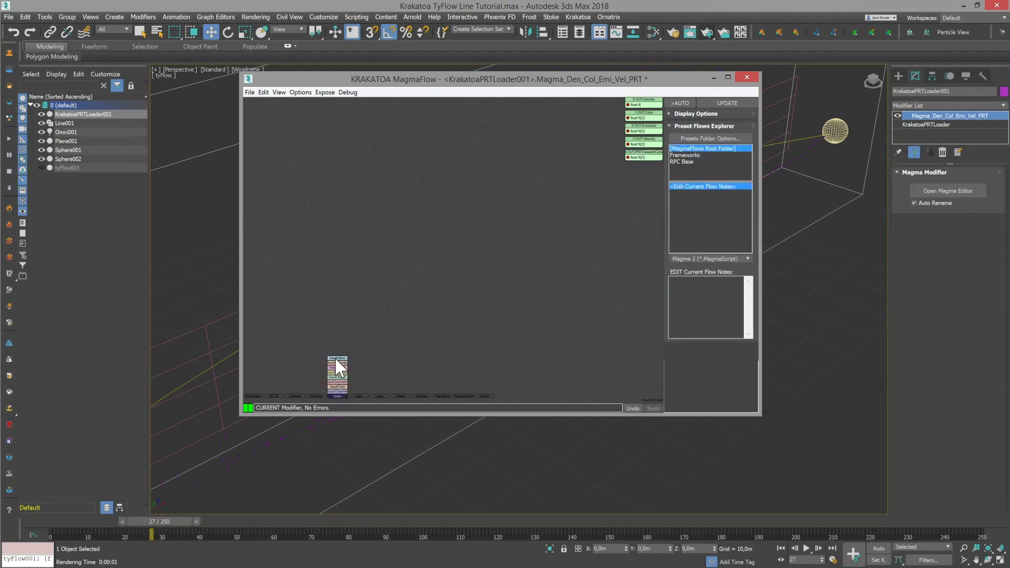
pyautogui.click(535, 148)
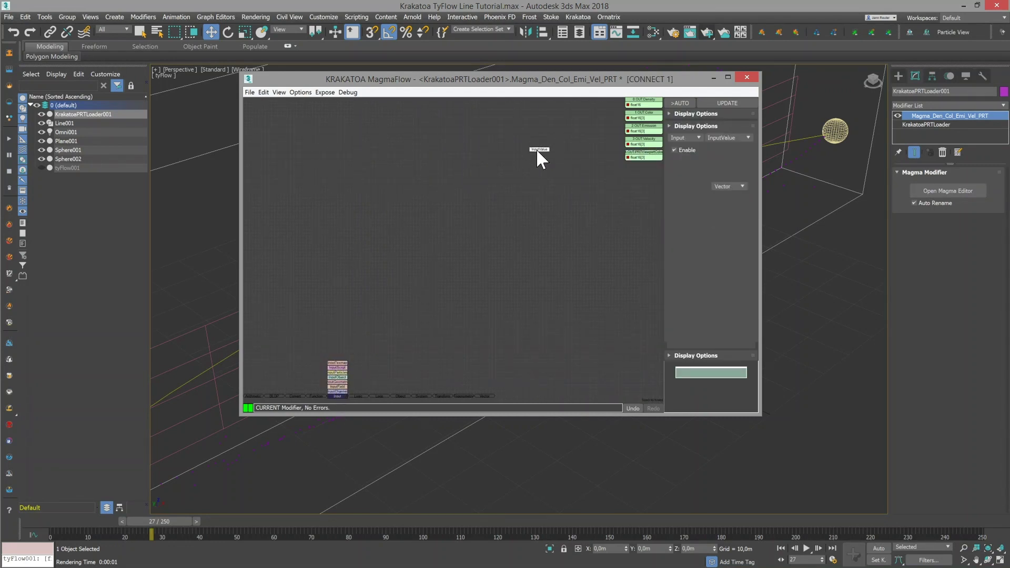
pyautogui.click(739, 187)
pyautogui.click(728, 193)
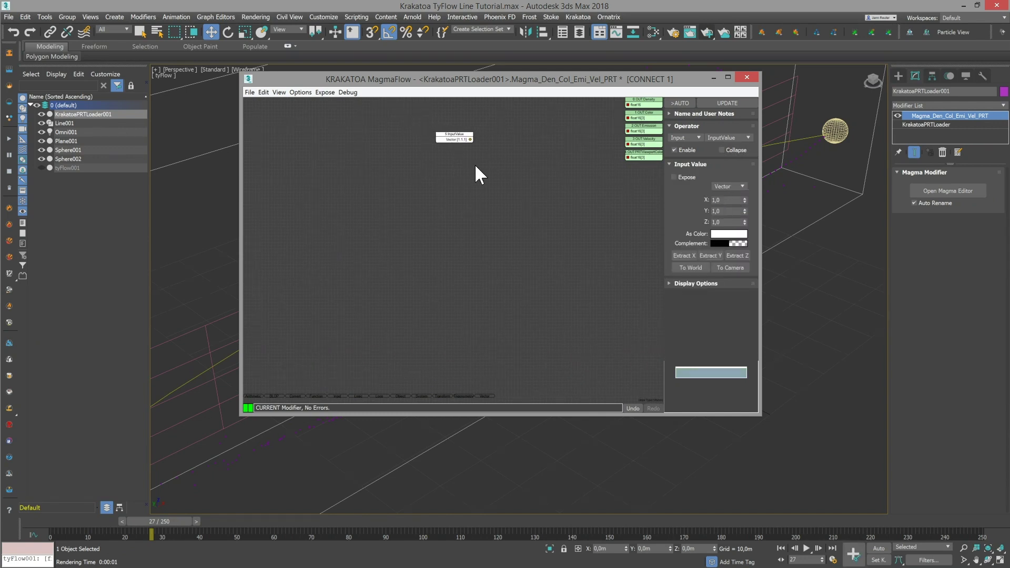
# Color the vector value dark green (0.036, 0.068, 0.053) and connect it to the Color output, placing the node beside it
pyautogui.click(729, 234)
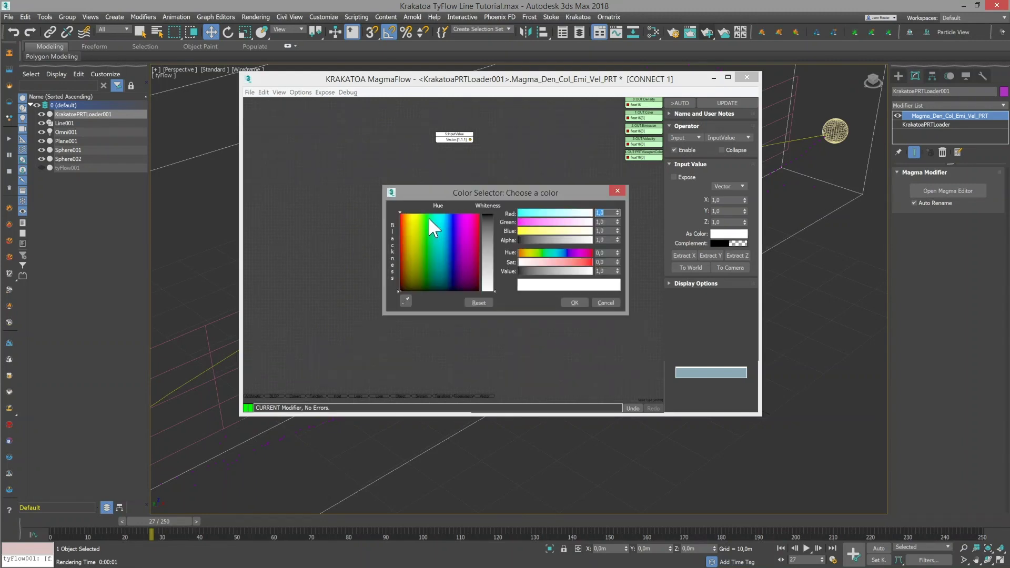
pyautogui.click(438, 289)
pyautogui.moveTo(487, 289); pyautogui.dragTo(487, 216)
pyautogui.moveTo(618, 233); pyautogui.dragTo(618, 236)
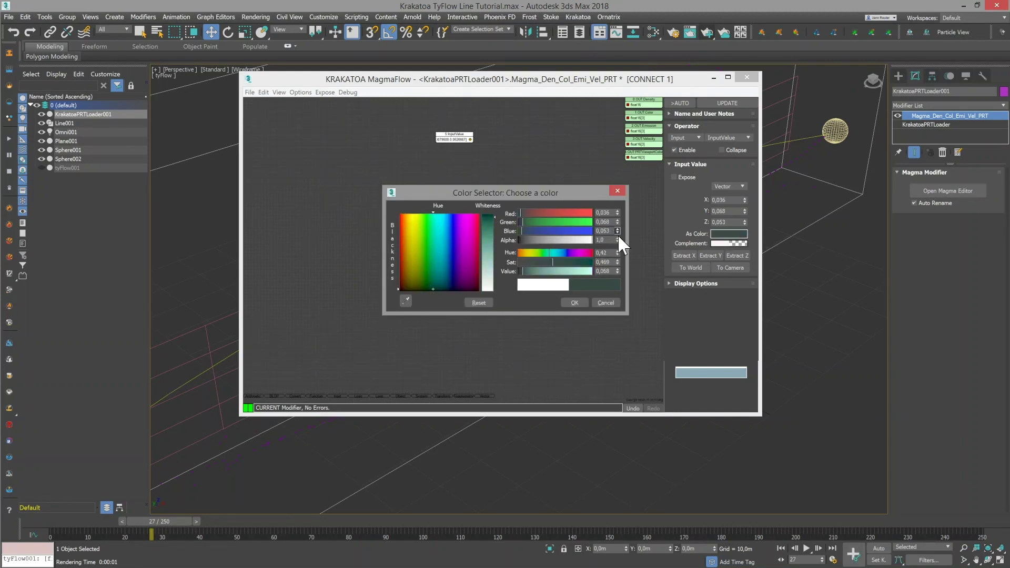
pyautogui.click(579, 301)
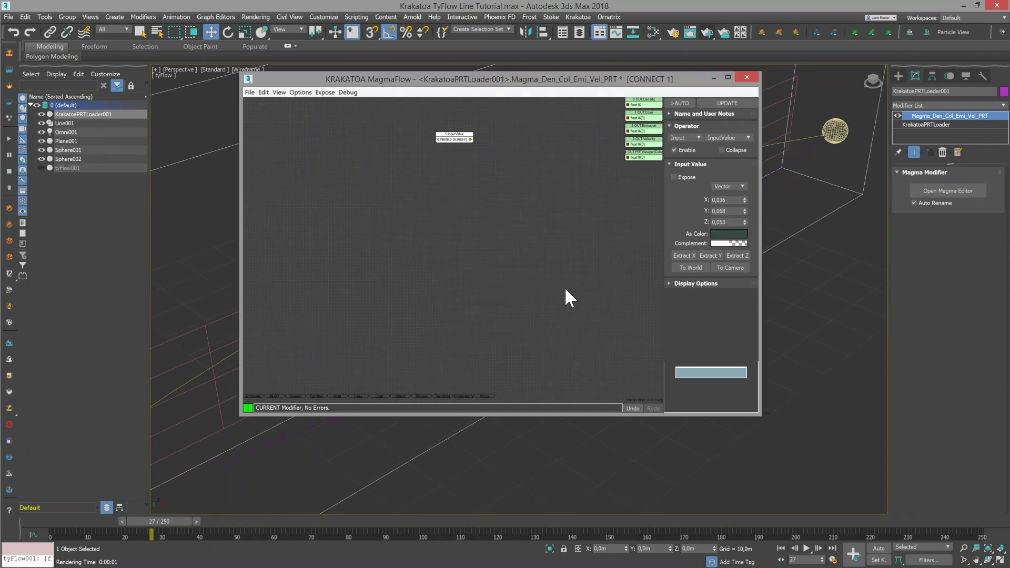
pyautogui.moveTo(470, 139); pyautogui.dragTo(631, 126)
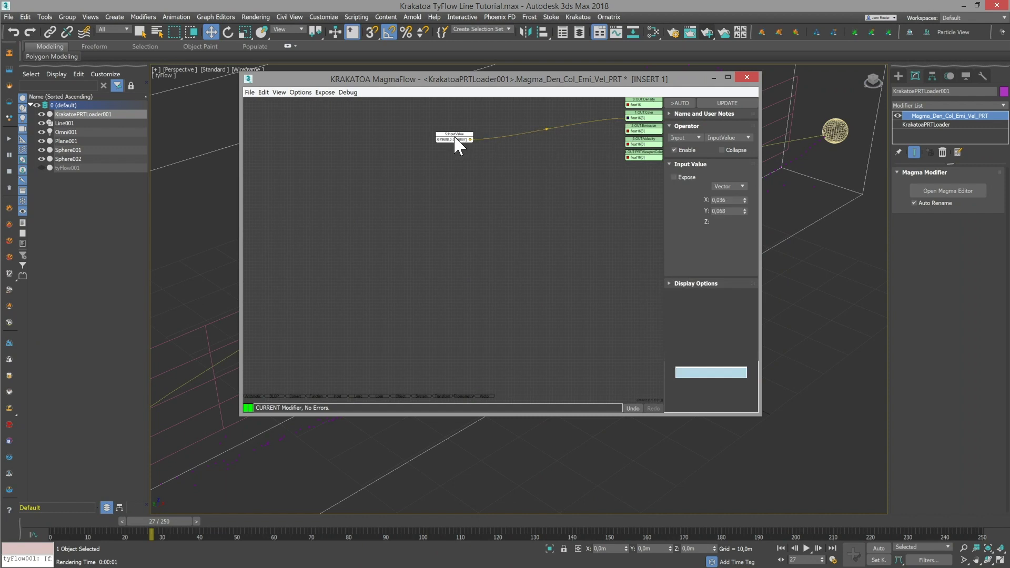
pyautogui.moveTo(455, 137); pyautogui.dragTo(577, 115)
# Add an InputChannel node that reads the TextureCoord channel
pyautogui.rightClick(387, 185)
pyautogui.moveTo(446, 192)
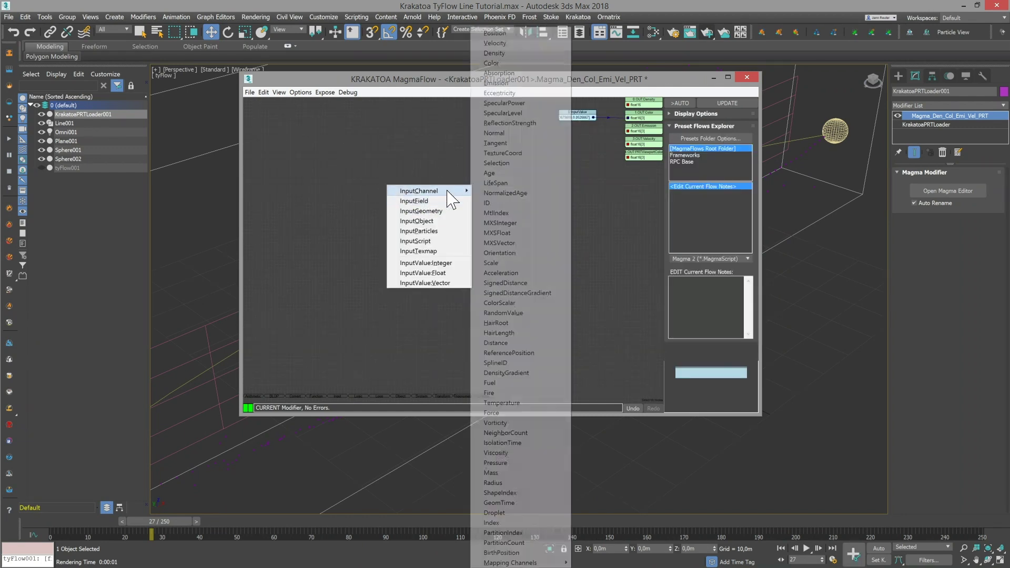
pyautogui.click(502, 153)
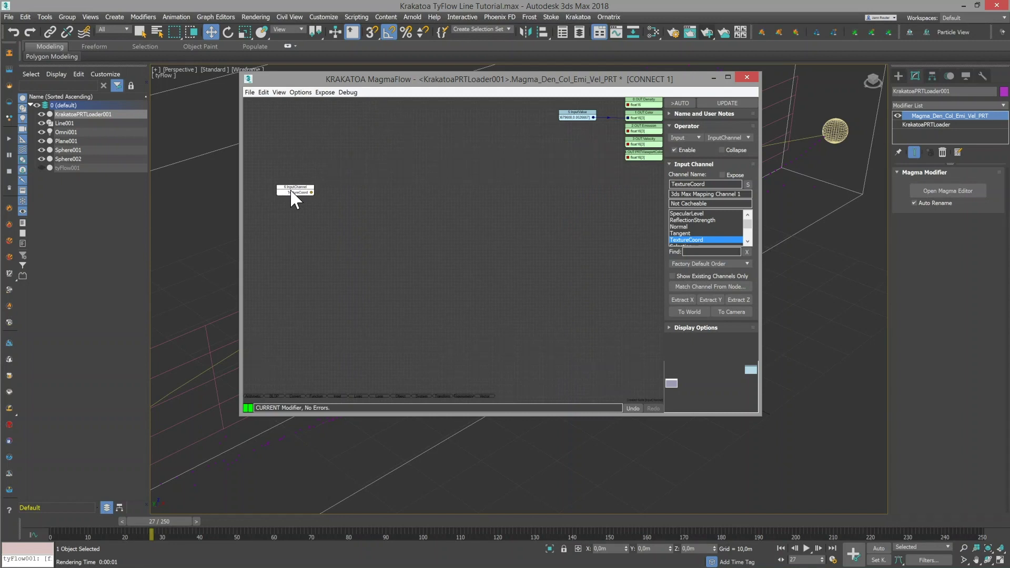
# Add an InputTexmap node, enable its explicit TextureCoord input and connect the TextureCoord channel node to it
pyautogui.rightClick(344, 185)
pyautogui.click(393, 262)
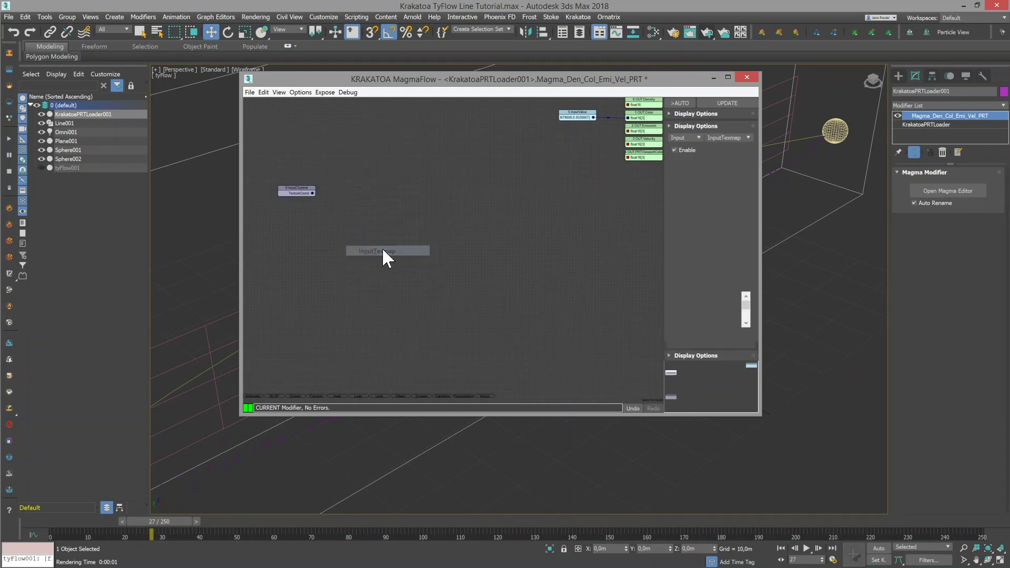
pyautogui.moveTo(305, 136); pyautogui.dragTo(380, 172)
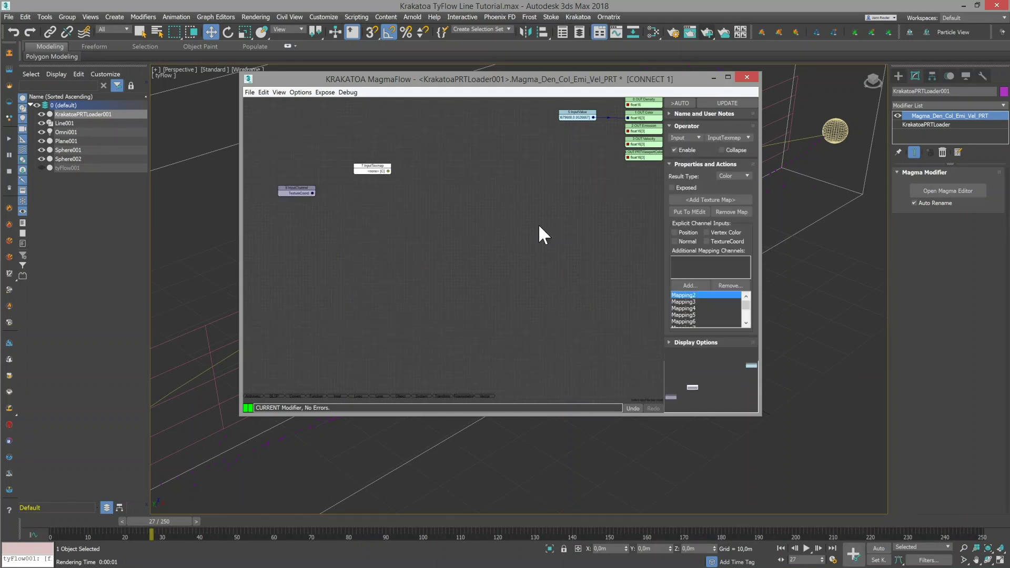
pyautogui.click(708, 241)
pyautogui.moveTo(356, 177); pyautogui.dragTo(357, 176)
# Assign a Gradient Ramp map to the InputTexmap node and place an instance of it in the Slate Material Editor
pyautogui.click(710, 199)
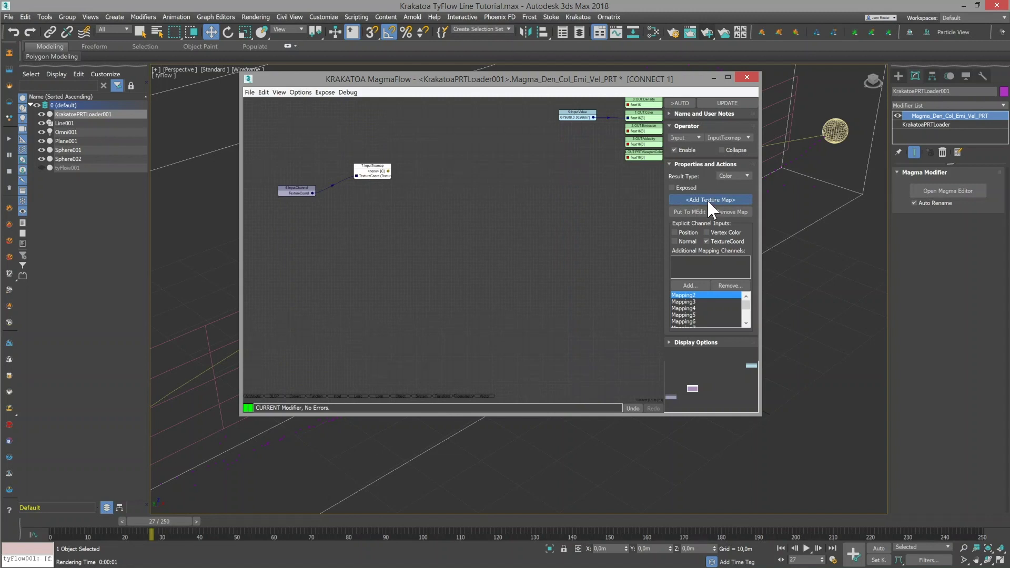
pyautogui.click(550, 439)
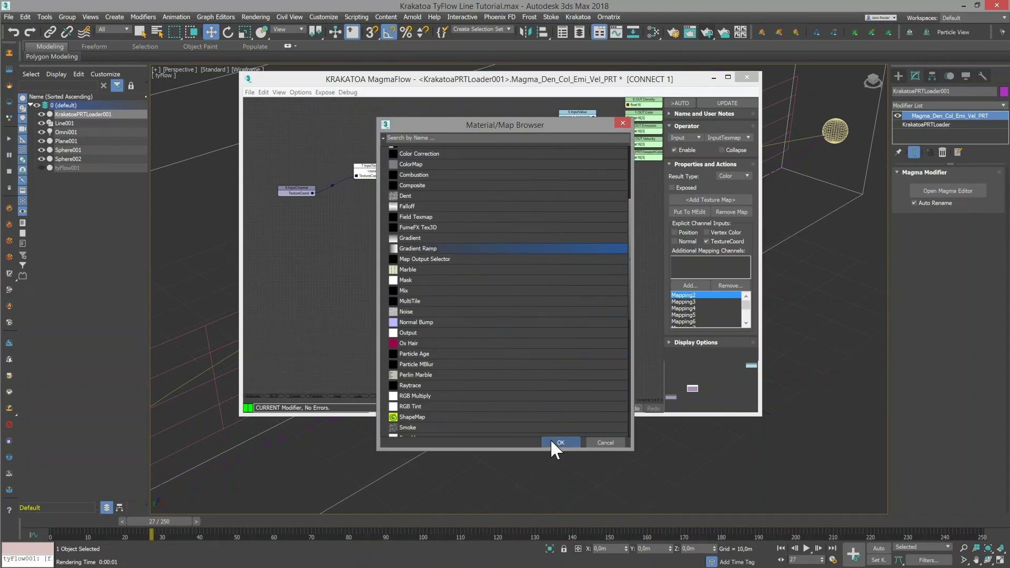
pyautogui.moveTo(162, 260); pyautogui.dragTo(354, 271)
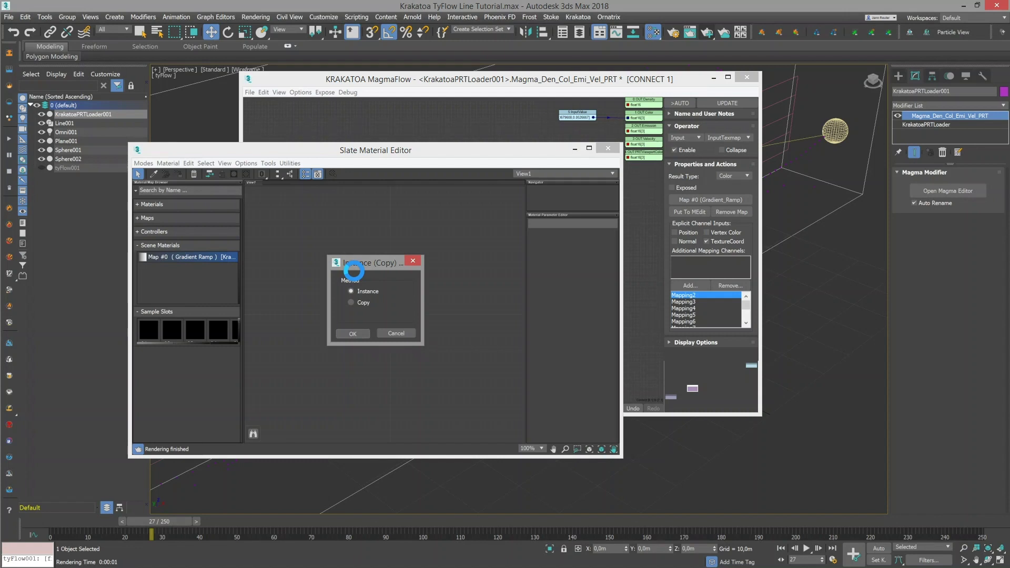
pyautogui.click(355, 331)
# Set the Gradient Ramp's type to Spiral, coloring its start flag blue and its middle flag purple
pyautogui.click(508, 410)
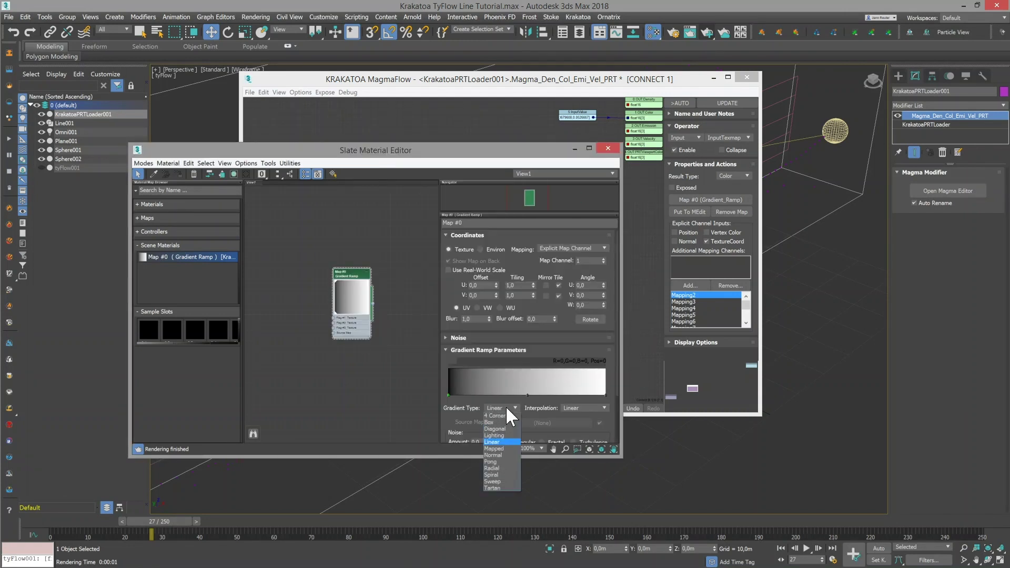
pyautogui.click(495, 473)
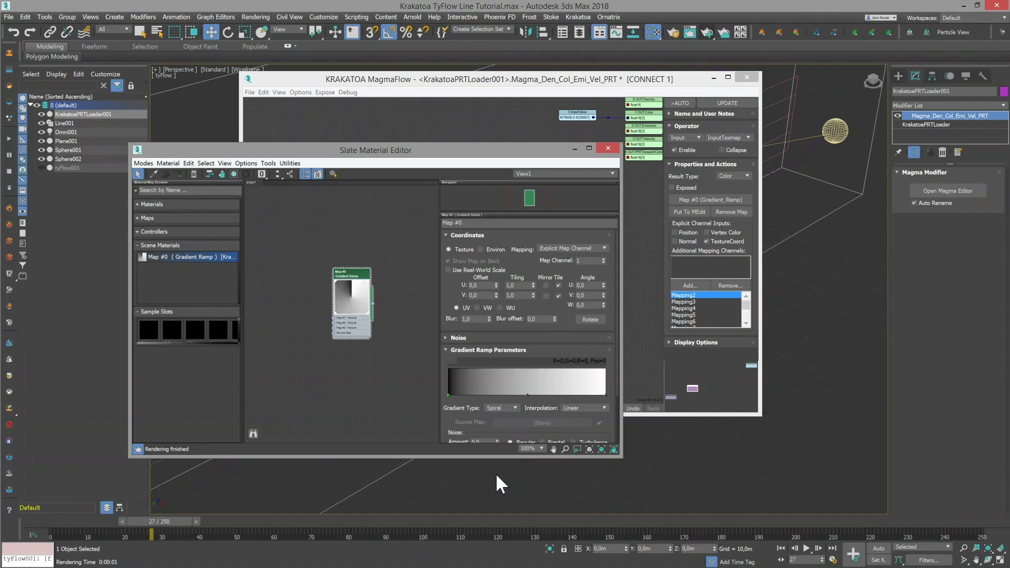
pyautogui.doubleClick(448, 395)
pyautogui.click(593, 233)
pyautogui.click(574, 302)
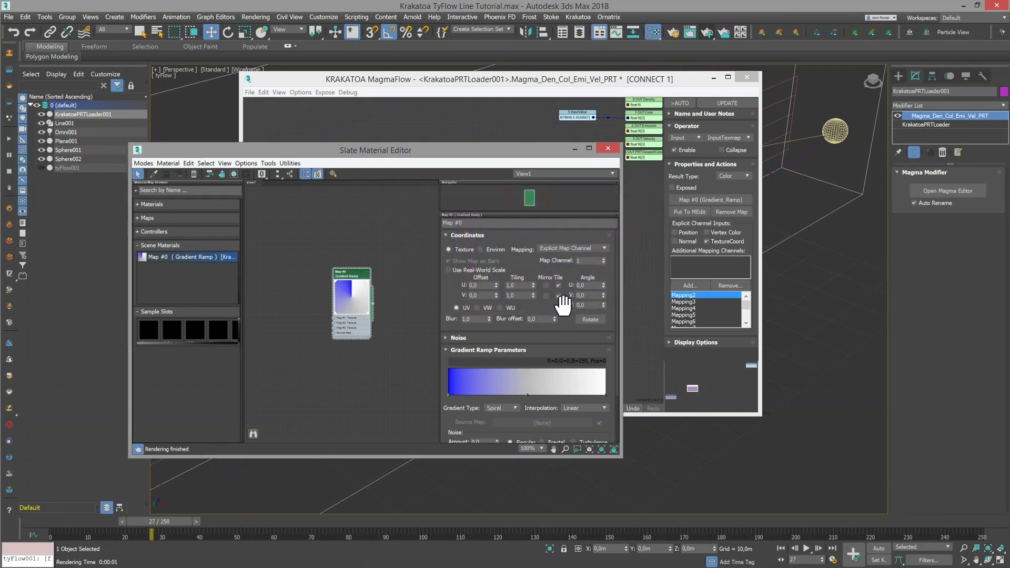
pyautogui.click(527, 395)
pyautogui.doubleClick(527, 395)
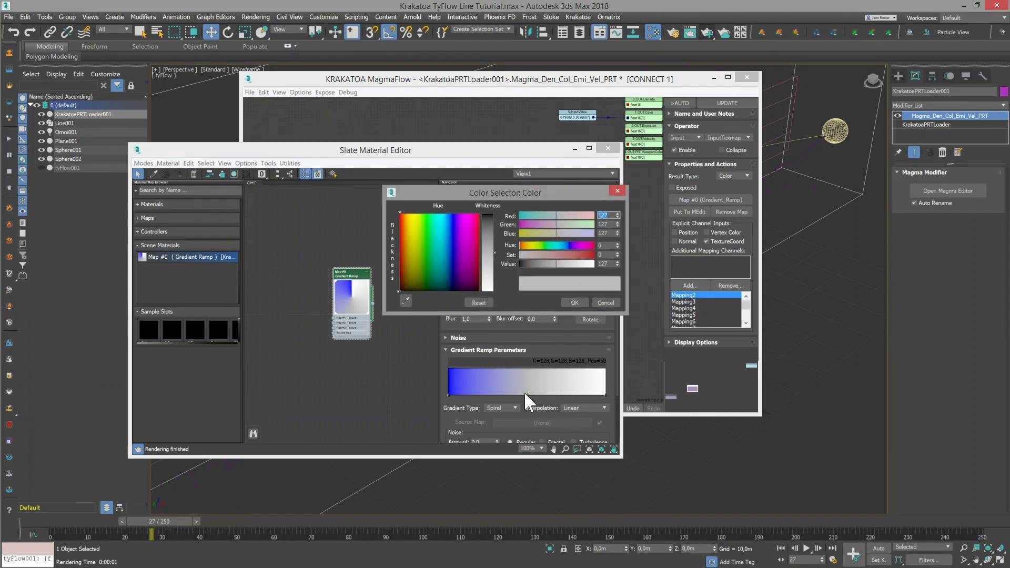
pyautogui.click(574, 301)
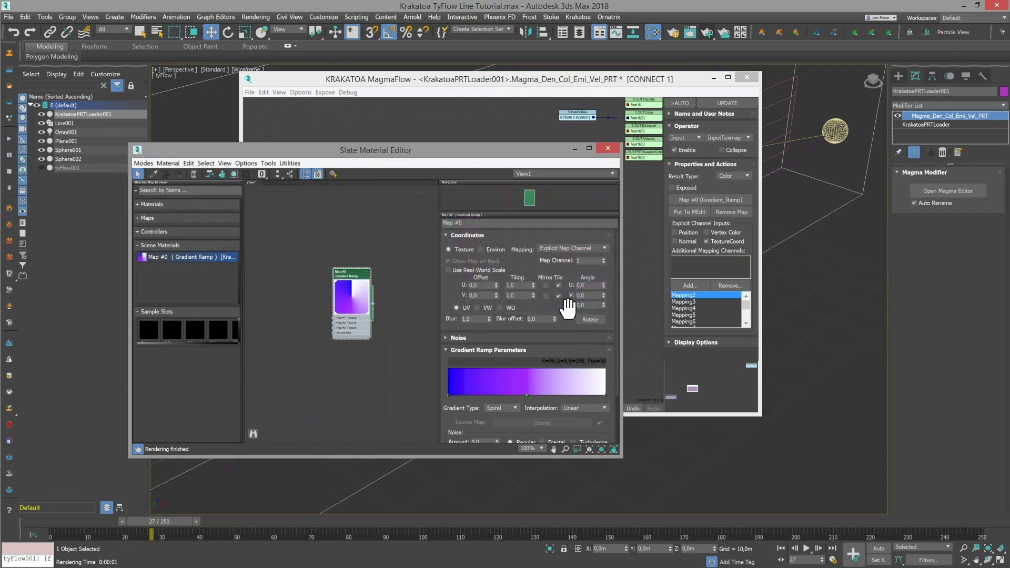
# Color the gradient's end flag light blue (RGB 19, 86, 255) and add a pink flag (RGB 242, 0, 97) at position 75
pyautogui.doubleClick(604, 394)
pyautogui.moveTo(454, 238); pyautogui.dragTo(450, 213)
pyautogui.moveTo(484, 231); pyautogui.dragTo(487, 219)
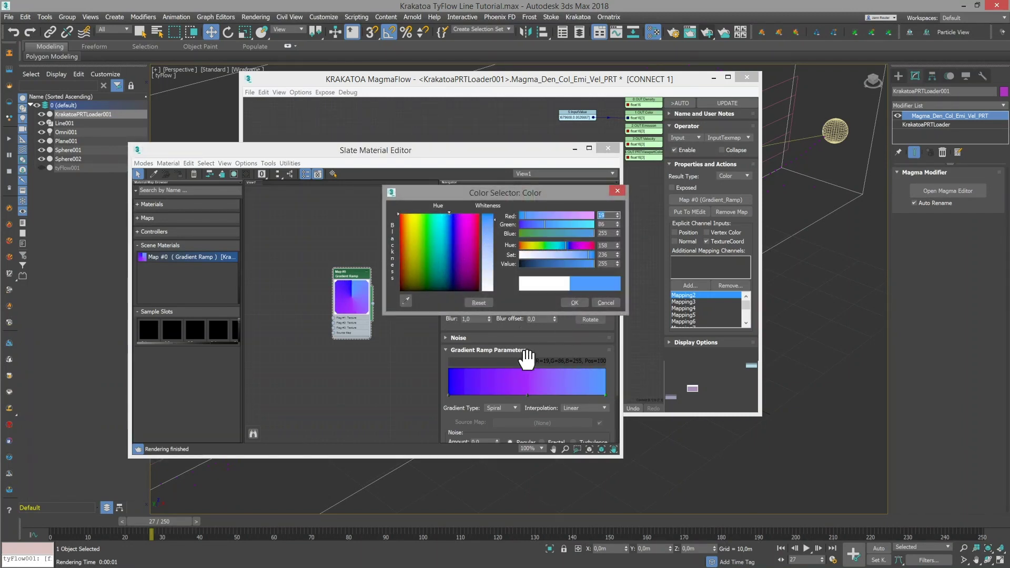
pyautogui.click(567, 393)
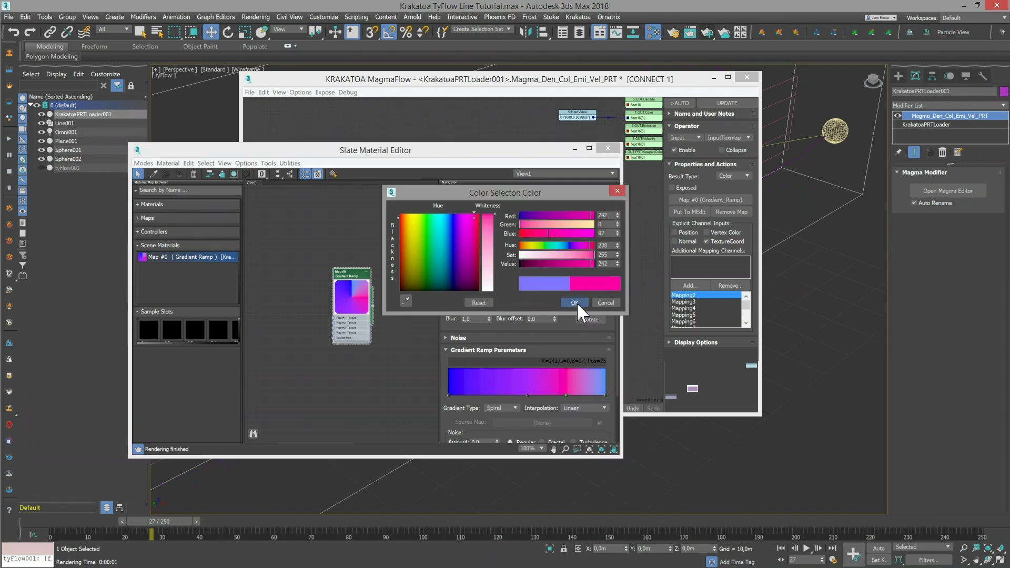
pyautogui.click(575, 302)
# Recolor the gradient's end flag dark blue and add a blue flag at position 38
pyautogui.doubleClick(605, 394)
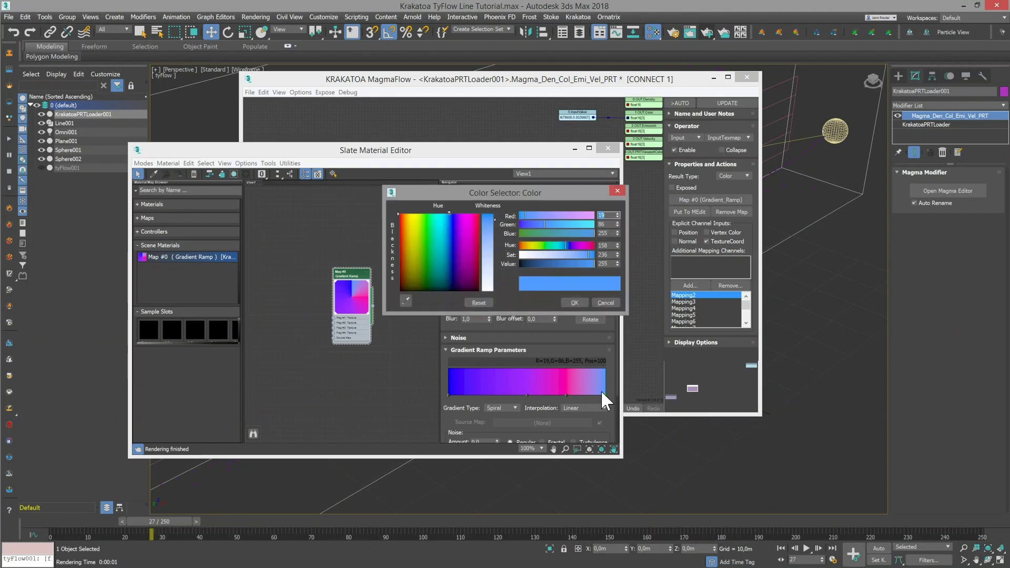
pyautogui.click(574, 302)
pyautogui.moveTo(458, 394); pyautogui.dragTo(508, 394)
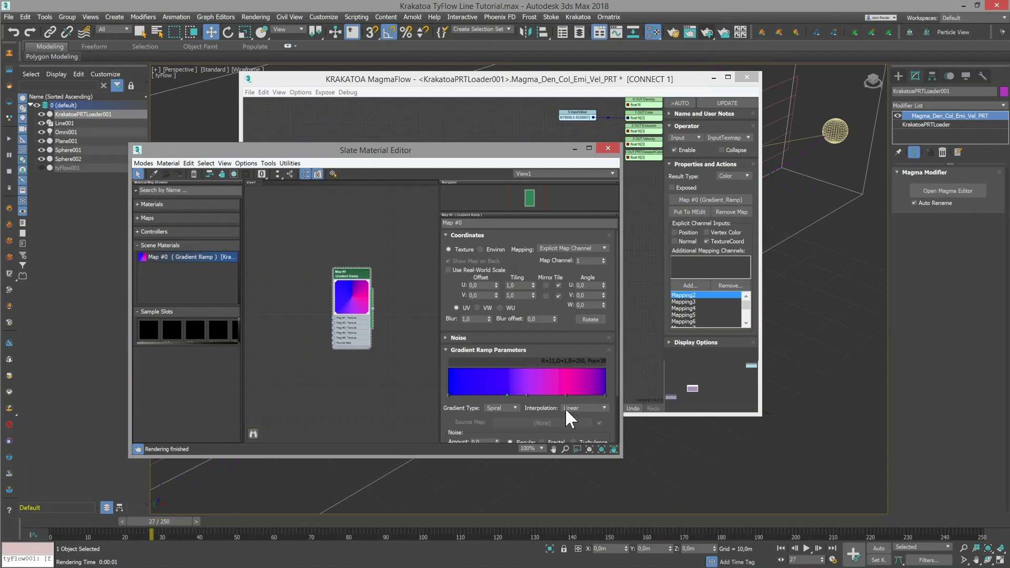
# Connect the Gradient Ramp texmap node to the PRTViewportColor output and turn on automatic updating of the Magma flow
pyautogui.click(607, 148)
pyautogui.moveTo(533, 162); pyautogui.dragTo(627, 158)
pyautogui.click(681, 103)
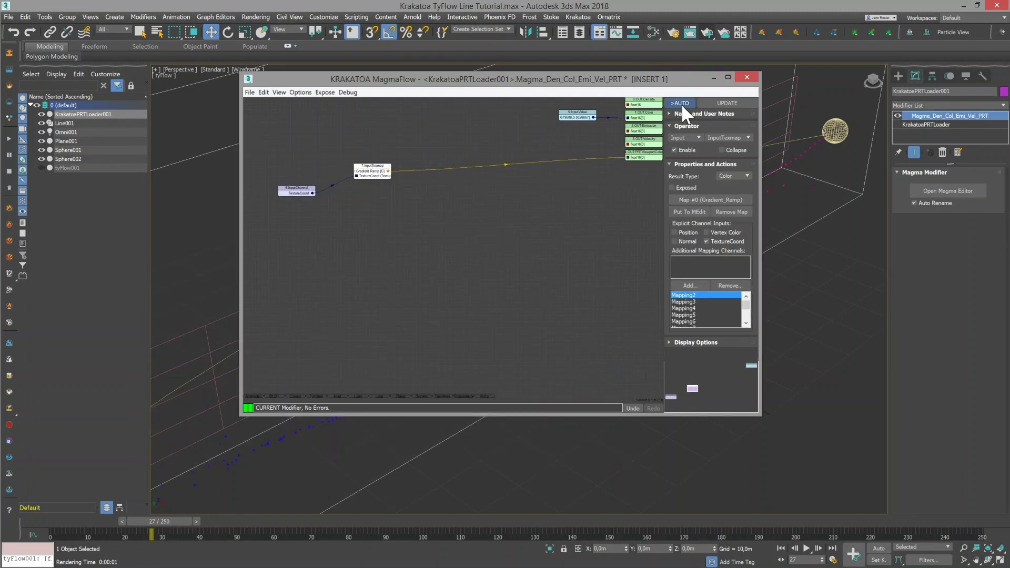
pyautogui.moveTo(651, 90); pyautogui.dragTo(558, 102)
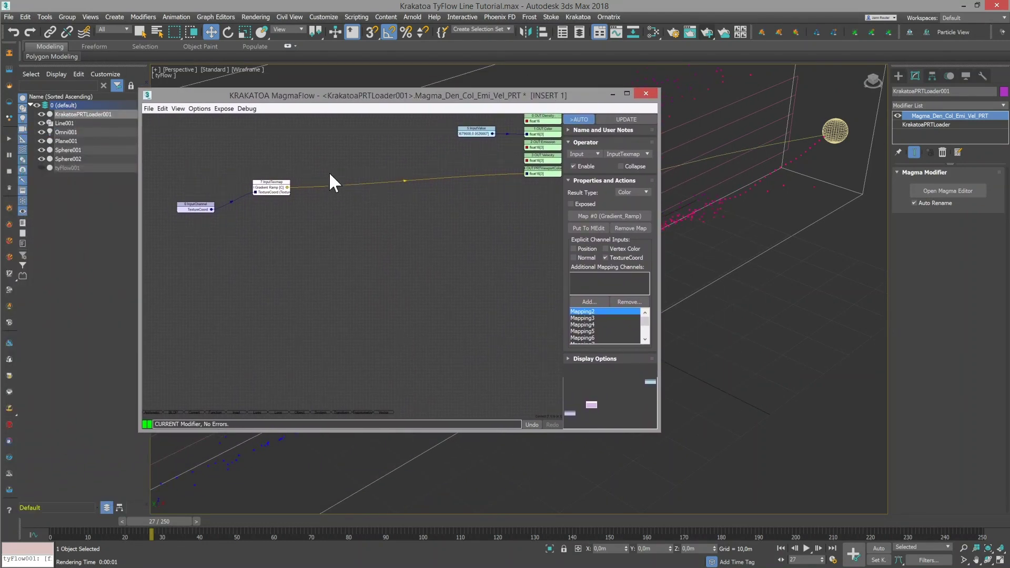
# Connect the Gradient Ramp texmap node to the Emission output
pyautogui.moveTo(286, 187); pyautogui.dragTo(430, 162)
pyautogui.moveTo(519, 143); pyautogui.dragTo(526, 147)
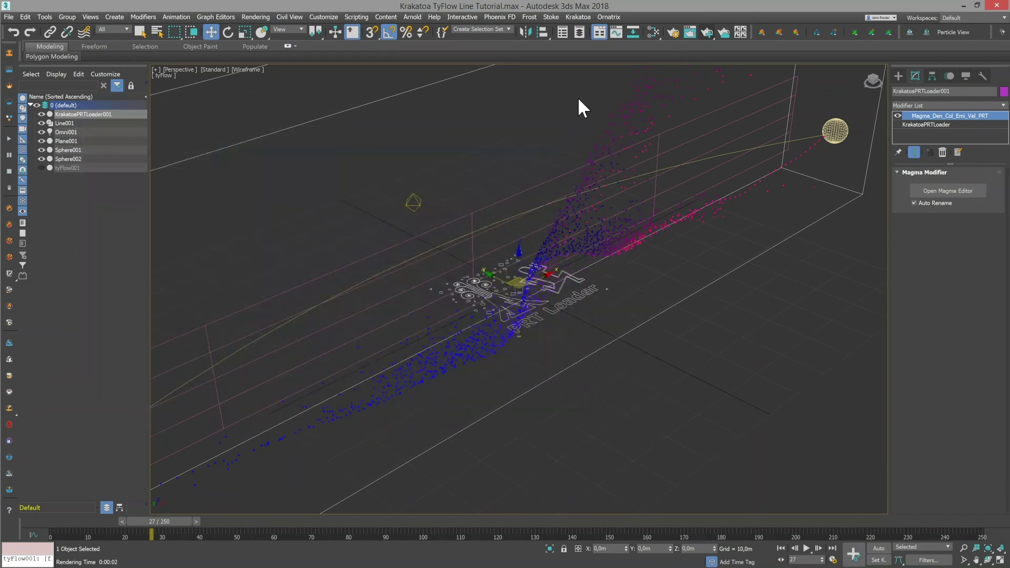
# Reopen the Magma editor and add a Velocity input channel feeding a Normalize node followed by a Breakout node
pyautogui.click(933, 188)
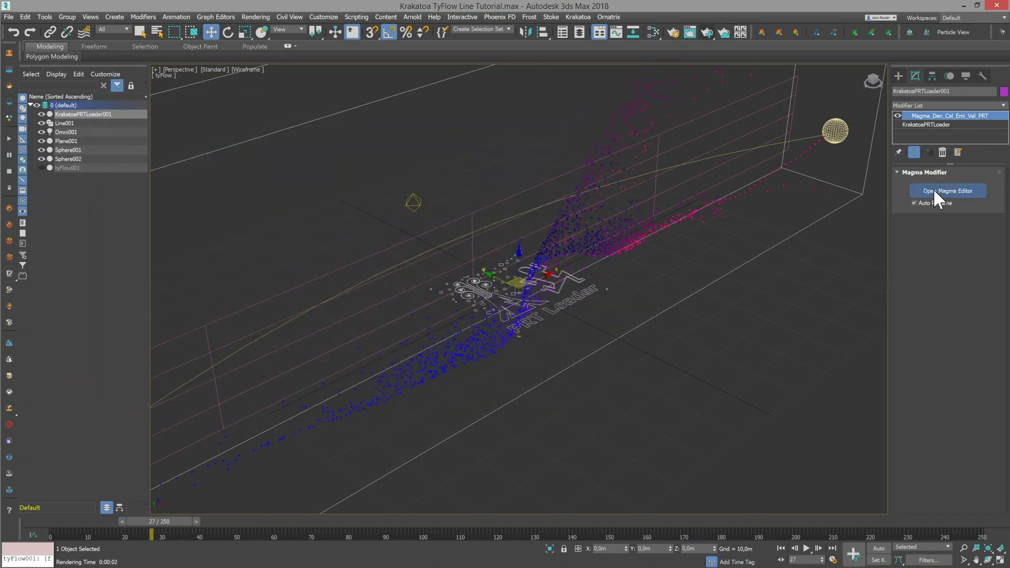
pyautogui.rightClick(240, 207)
pyautogui.moveTo(281, 213)
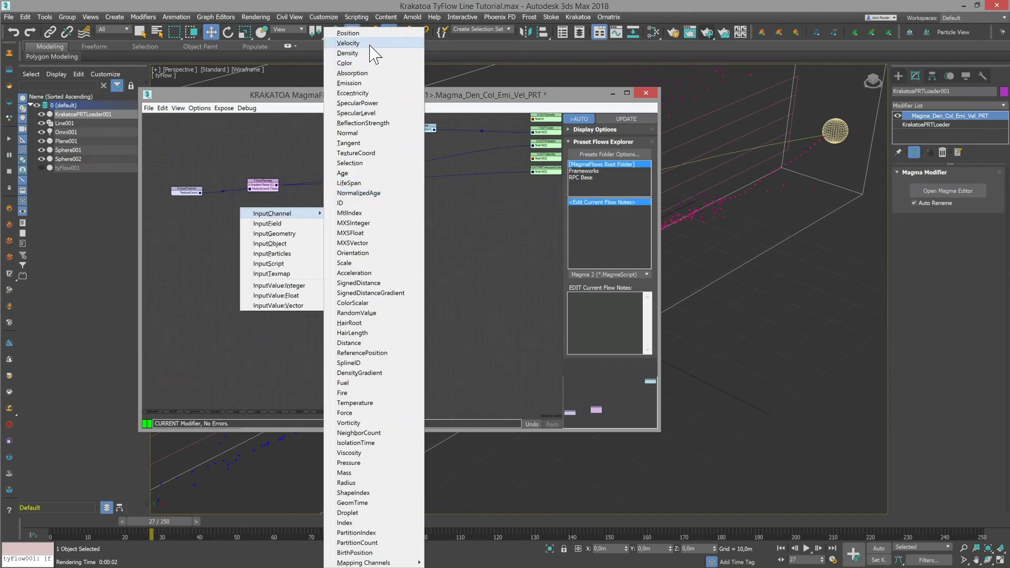
pyautogui.click(368, 43)
pyautogui.moveTo(195, 150); pyautogui.dragTo(182, 153)
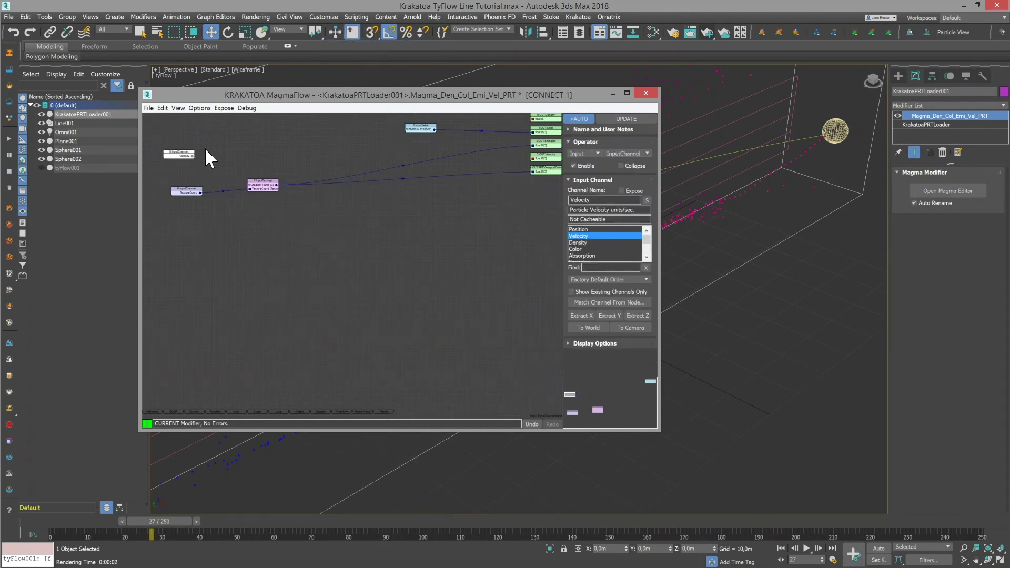
pyautogui.press('v')
pyautogui.press('n')
pyautogui.press('c')
pyautogui.click(265, 183)
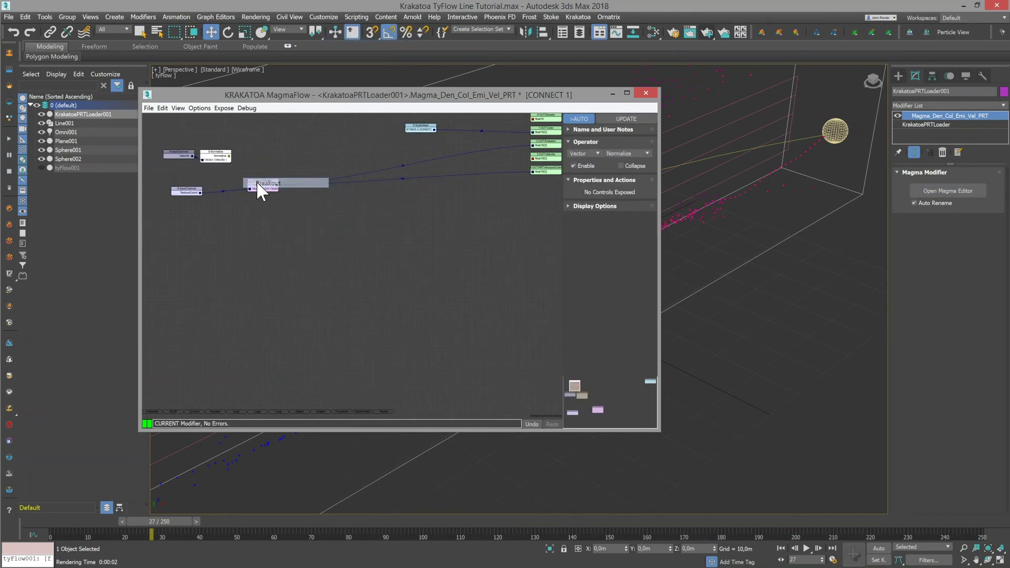
pyautogui.moveTo(254, 151); pyautogui.dragTo(259, 158)
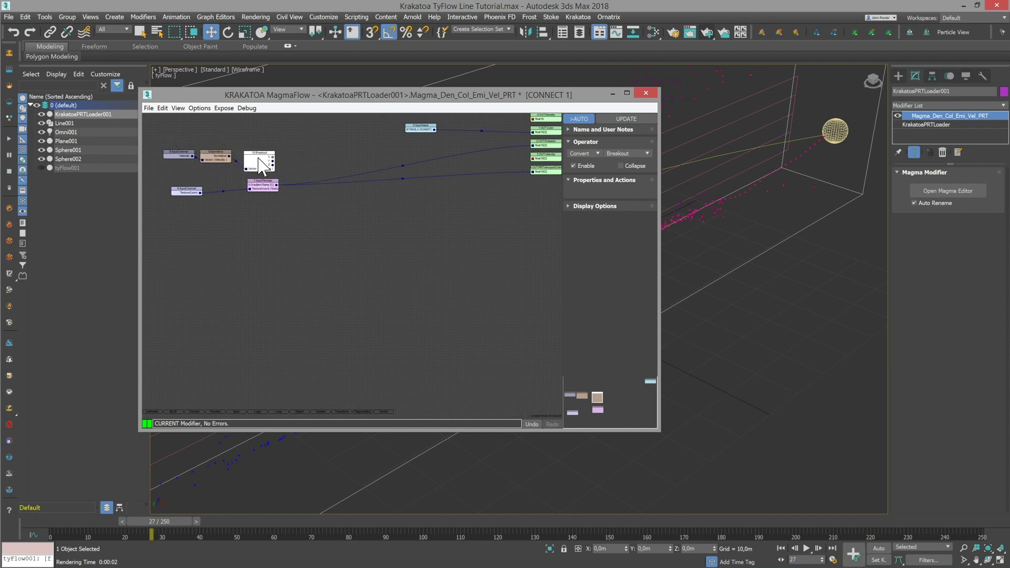
# Add 1.0 to the Breakout's X component with an Add node and divide the sum by 2.0 with a Divide node
pyautogui.moveTo(309, 199); pyautogui.dragTo(335, 196)
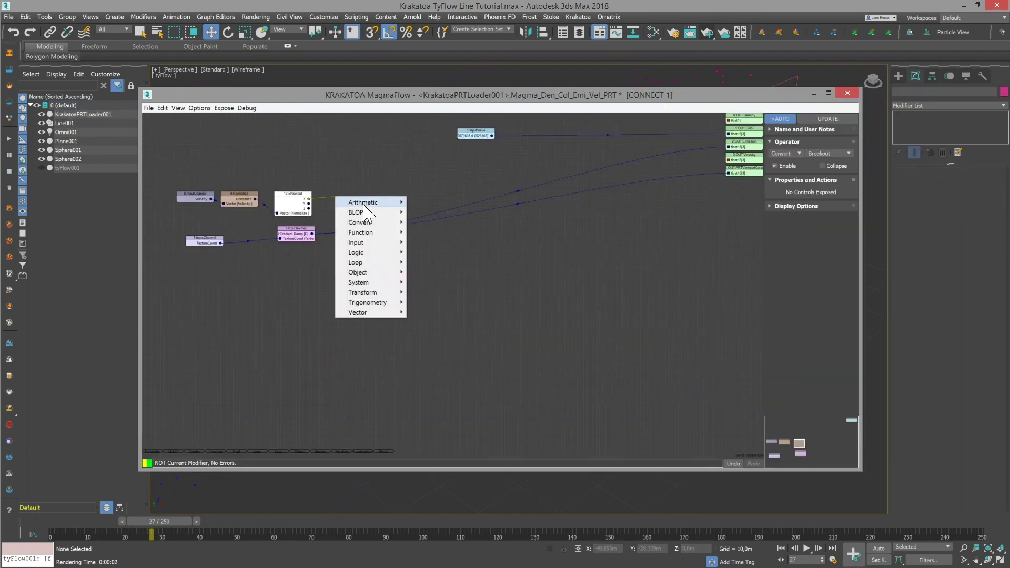
pyautogui.moveTo(368, 203)
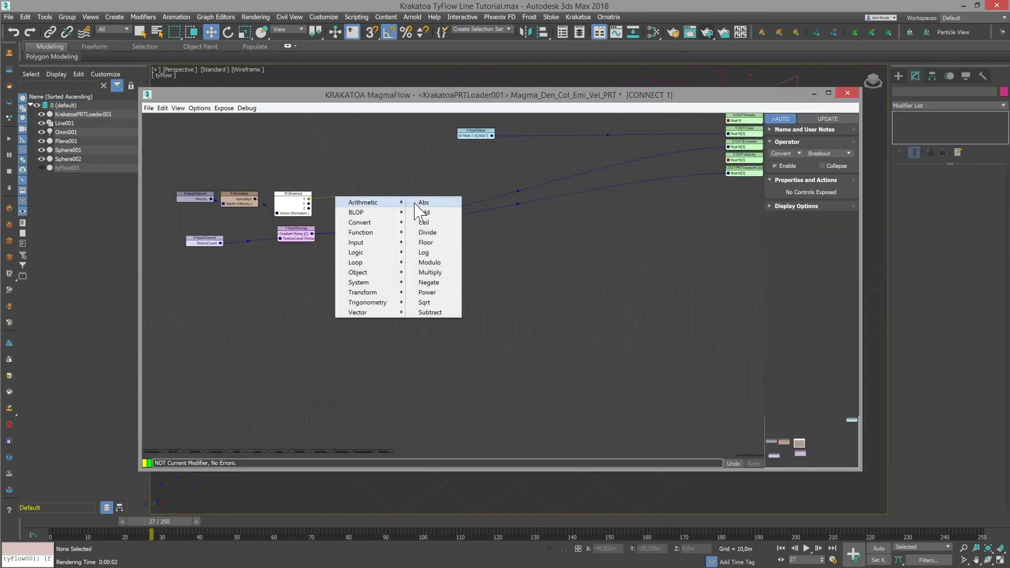
pyautogui.click(420, 212)
pyautogui.moveTo(250, 155); pyautogui.dragTo(358, 190)
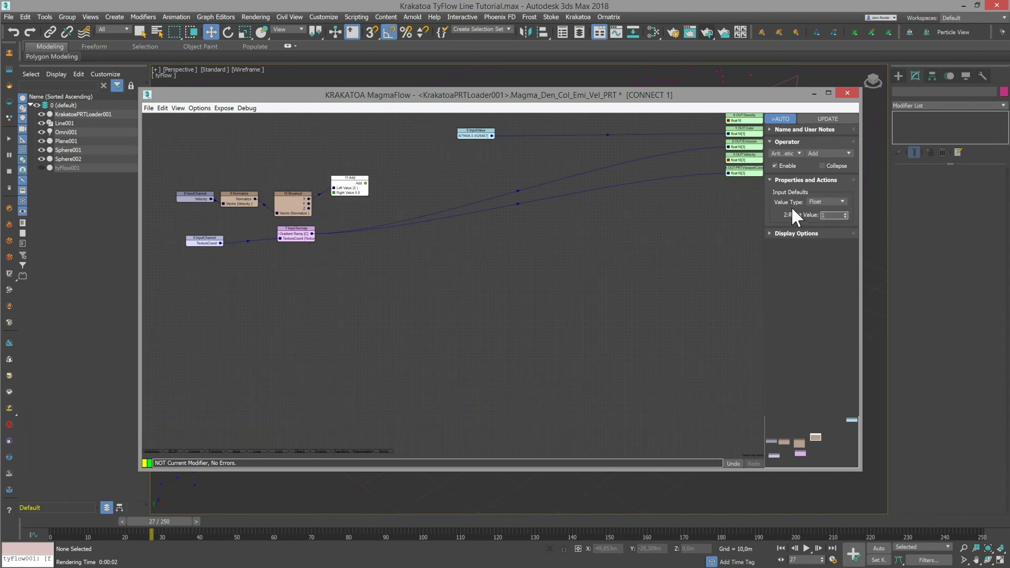
pyautogui.press('Return')
pyautogui.press('/')
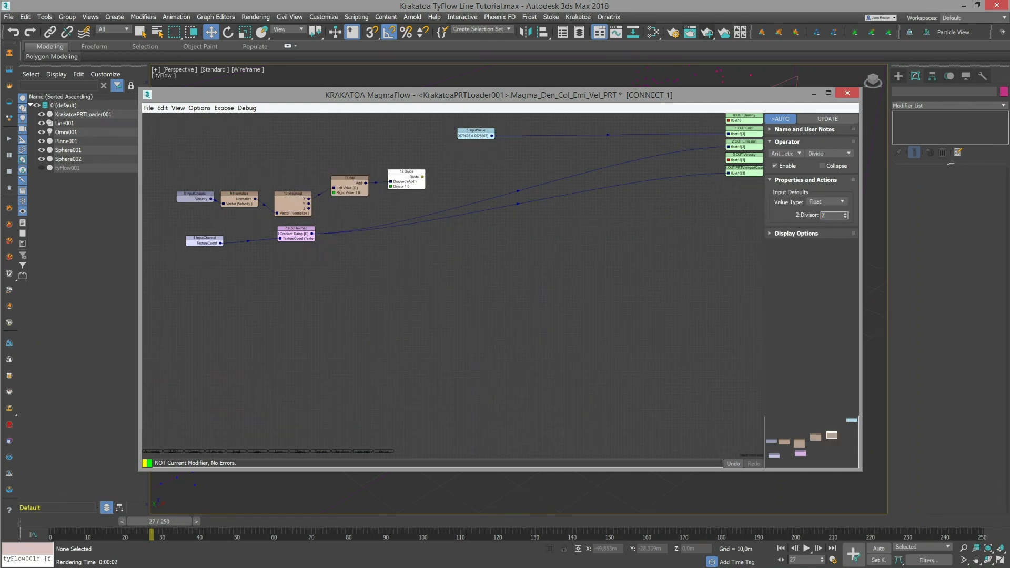
pyautogui.press('Return')
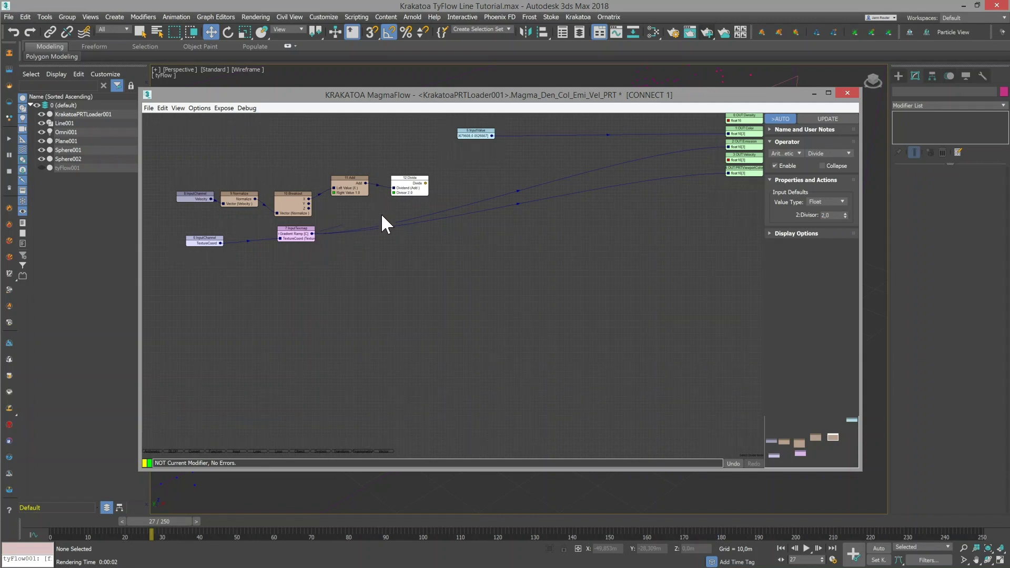
# Add a Blend node beside the Divide node, taking the Gradient Ramp texmap as its value at 0
pyautogui.rightClick(427, 161)
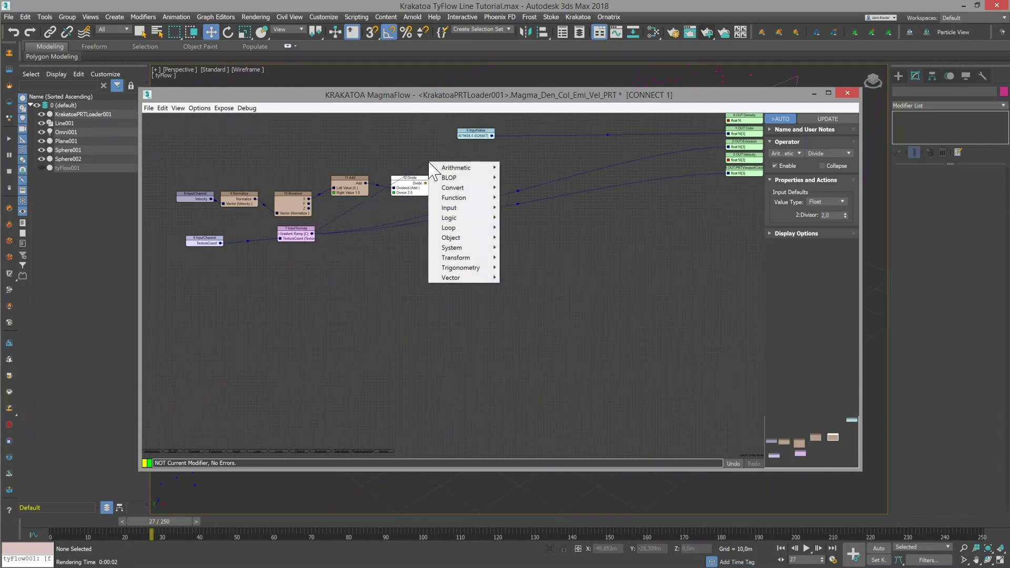
pyautogui.moveTo(468, 198)
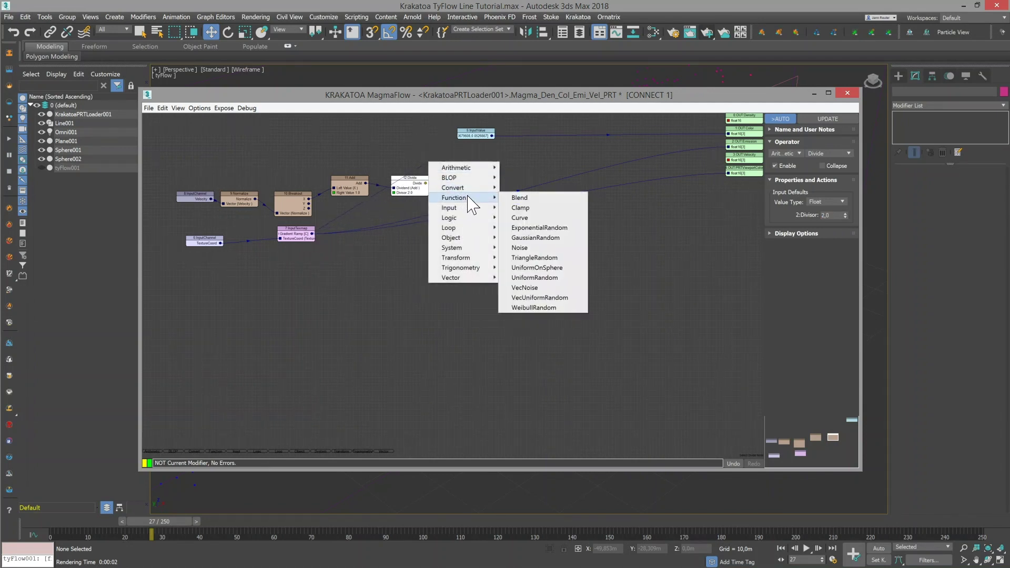
pyautogui.click(512, 199)
pyautogui.moveTo(473, 181); pyautogui.dragTo(471, 181)
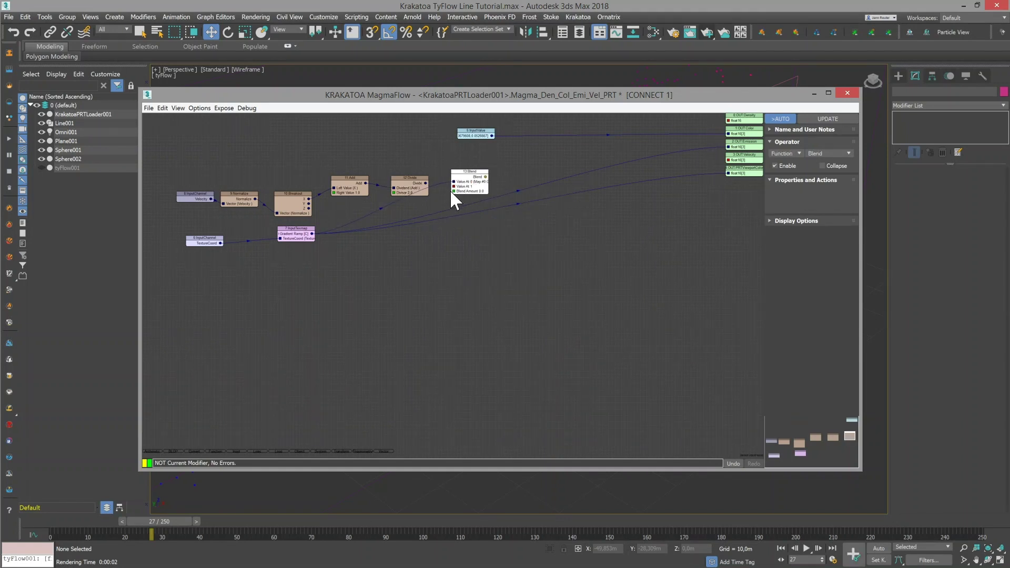
# Feed the Blend's value at 1 from a new vector InputValue set to X 0.0, Y 0.5, Z 1.0
pyautogui.rightClick(417, 204)
pyautogui.moveTo(452, 257)
pyautogui.click(539, 339)
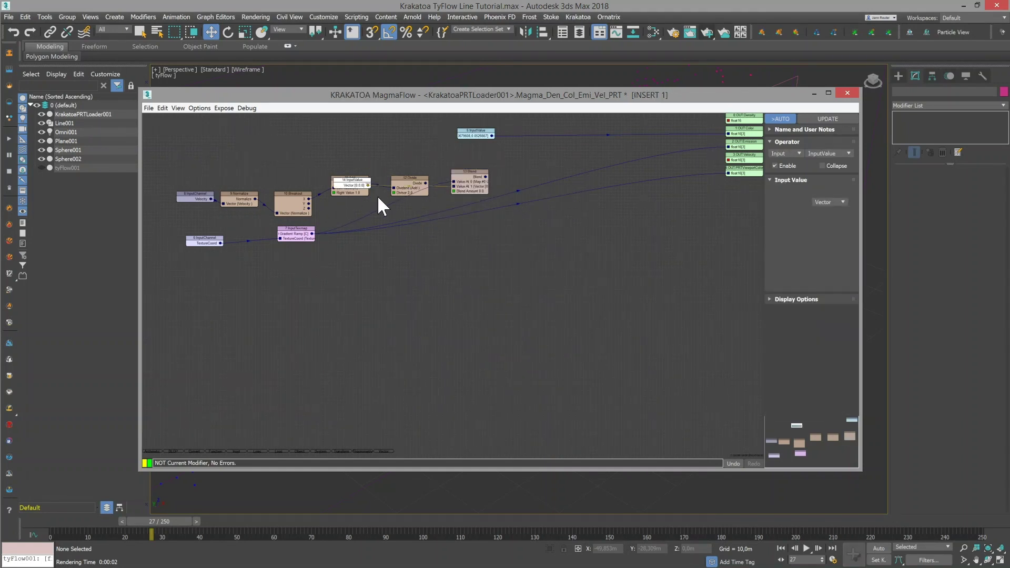
pyautogui.click(399, 207)
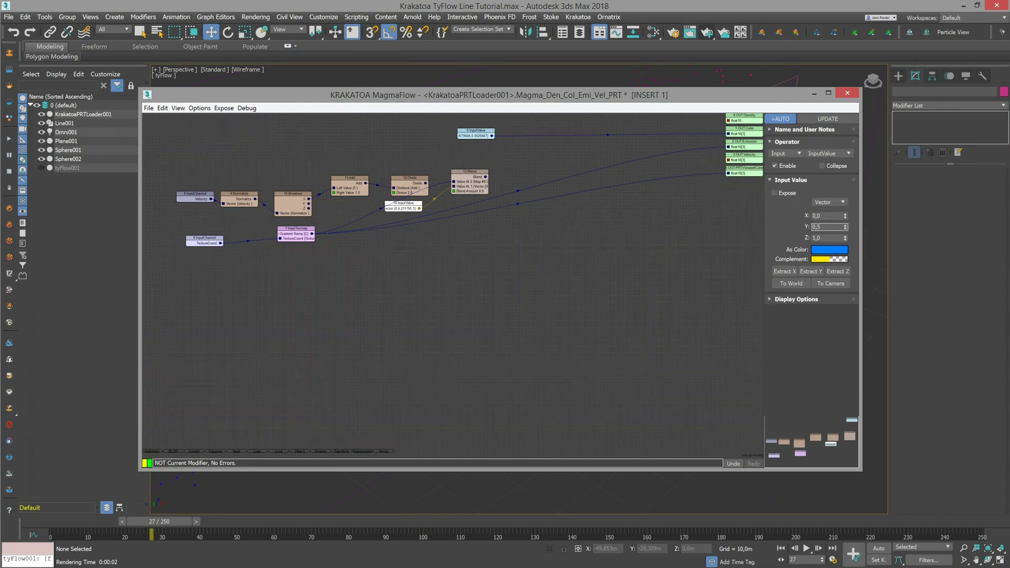
pyautogui.press('Return')
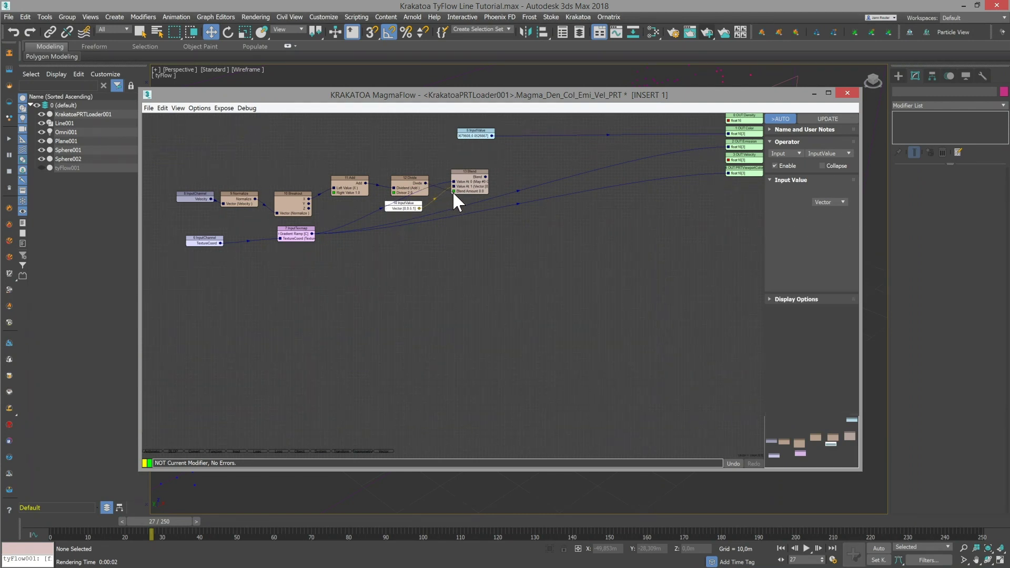
# Drive the Blend amount with the Divide result and route the Blend through an Elbow to the Emission and PRTViewportColor outputs
pyautogui.moveTo(700, 154); pyautogui.dragTo(728, 147)
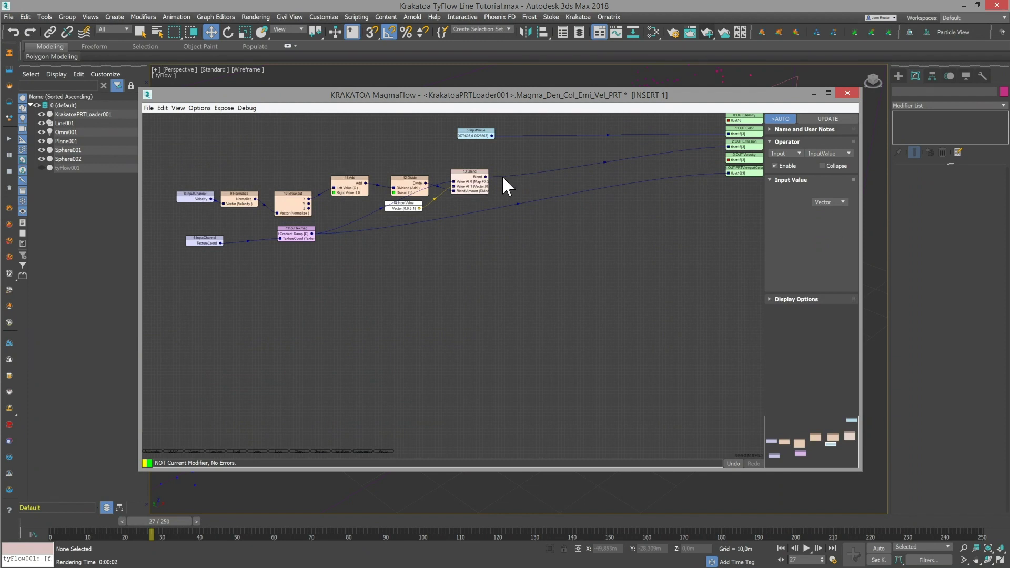
pyautogui.moveTo(486, 177); pyautogui.dragTo(727, 172)
pyautogui.rightClick(626, 198)
pyautogui.click(628, 198)
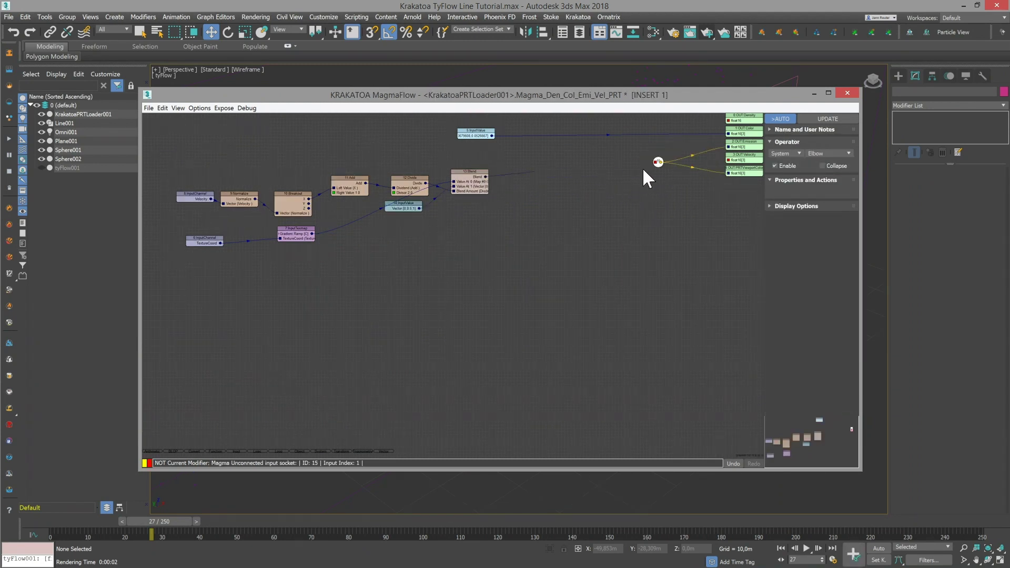
pyautogui.moveTo(654, 163); pyautogui.dragTo(655, 162)
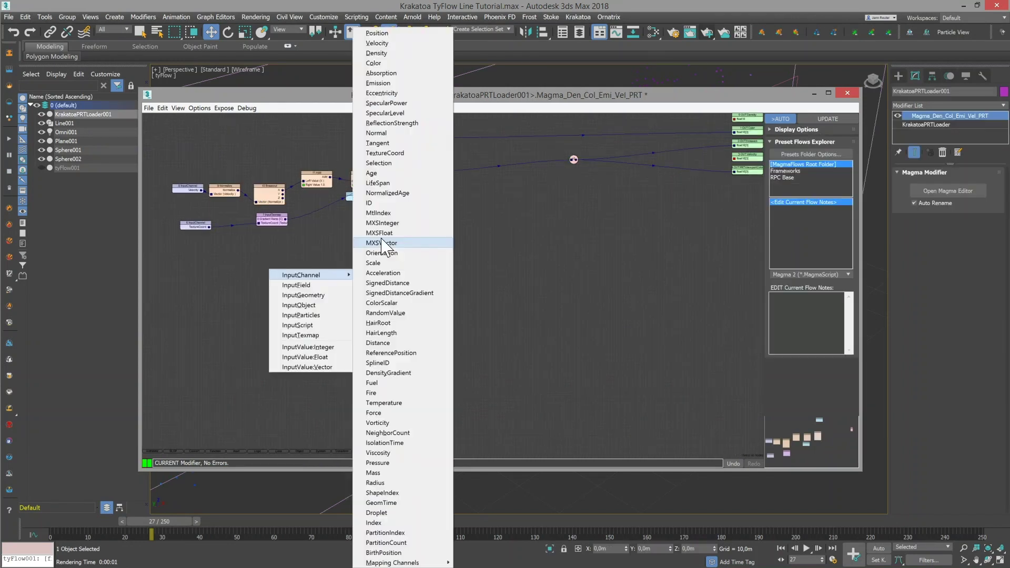
# Add an MtlIndex input channel below the other nodes and connect it to an Equal node with Integer value type
pyautogui.click(386, 216)
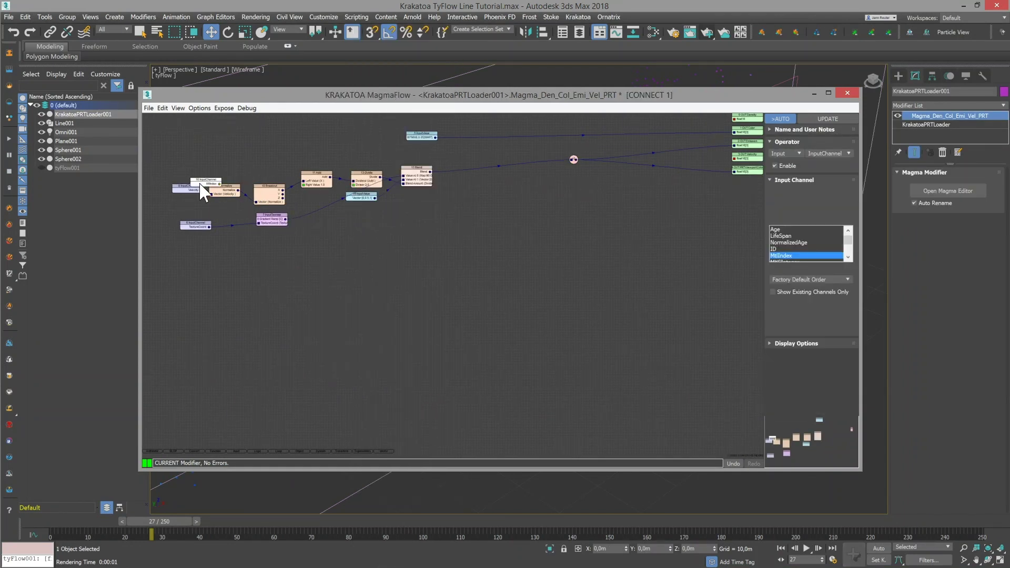
pyautogui.moveTo(207, 184); pyautogui.dragTo(328, 276)
pyautogui.moveTo(368, 331)
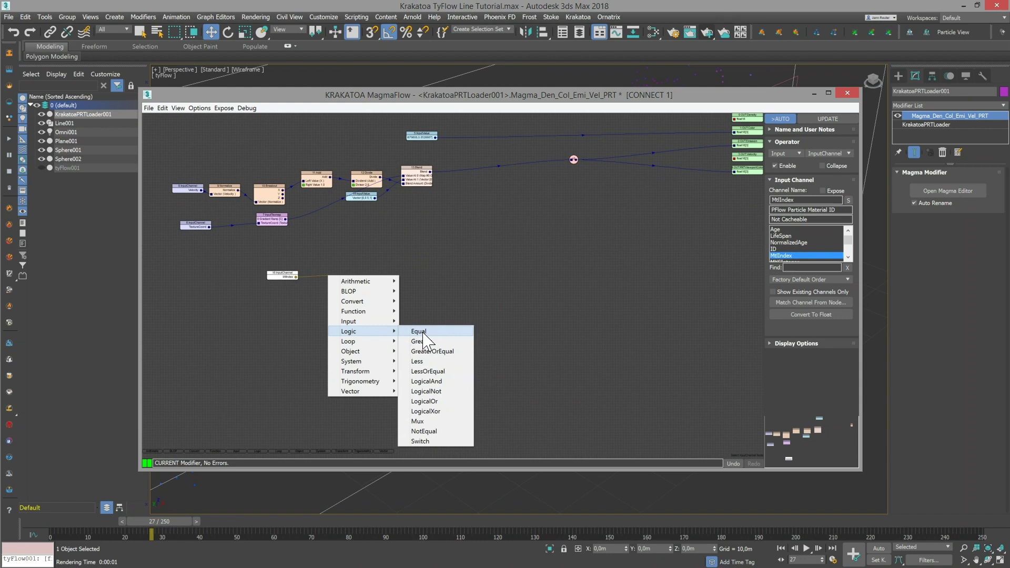
pyautogui.click(419, 331)
pyautogui.click(824, 239)
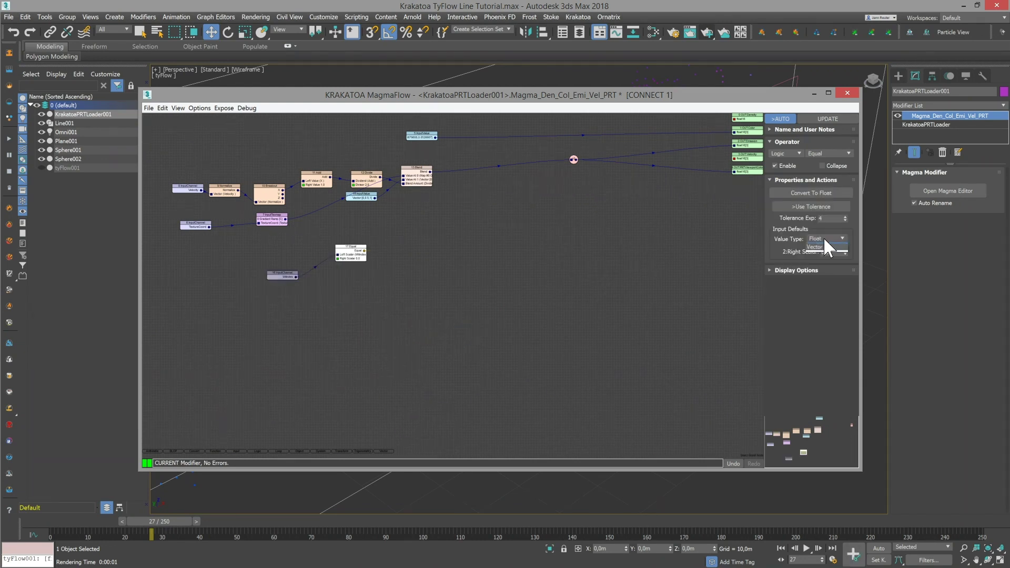
pyautogui.click(819, 244)
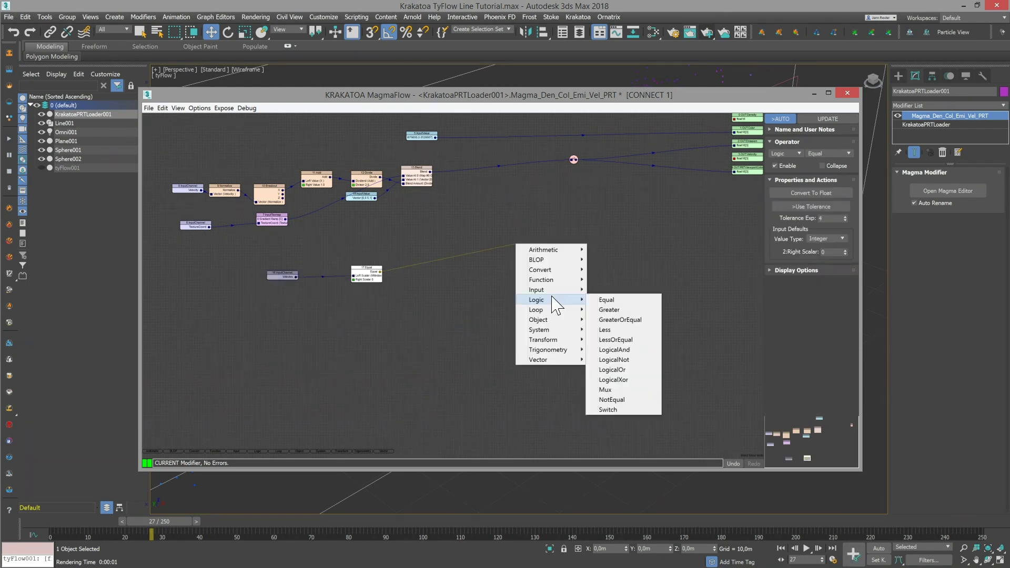
# Add a Switch node controlled by the Equal result, with the Blend as If True and a new vector InputValue as If False
pyautogui.click(608, 410)
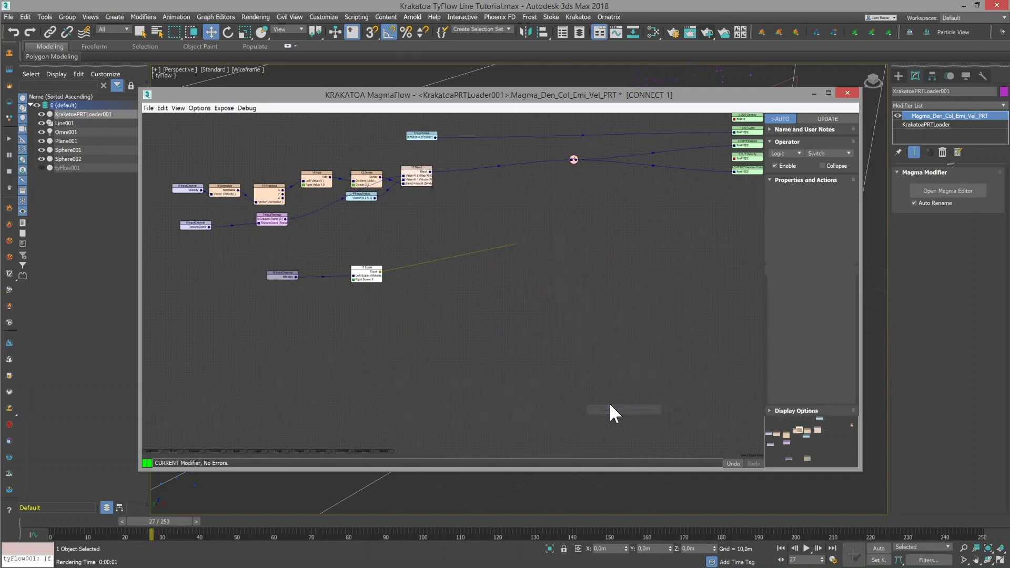
pyautogui.moveTo(531, 220); pyautogui.dragTo(489, 271)
pyautogui.moveTo(510, 319)
pyautogui.click(610, 411)
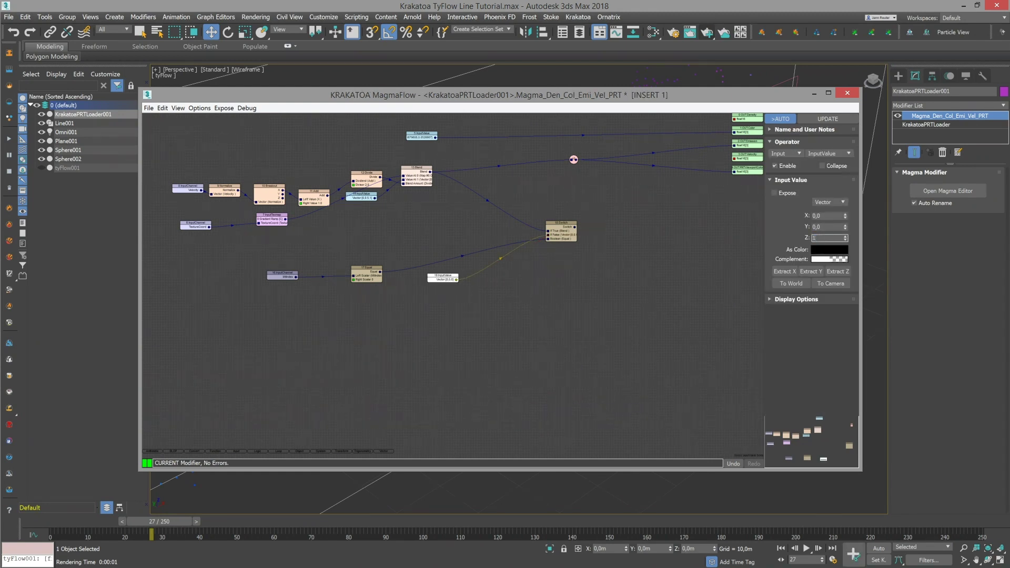
# Set the Switch's vector InputValue to X 0.9, Y 0.95, Z 1.0
pyautogui.write('1,0')
pyautogui.click(828, 227)
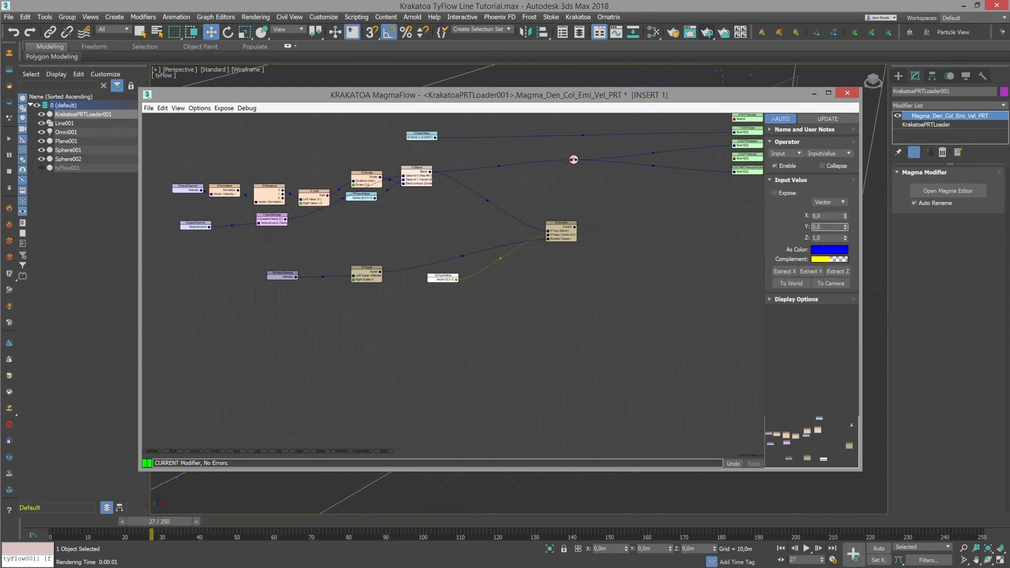
pyautogui.hotkey('shift', 'Tab')
pyautogui.write('0,')
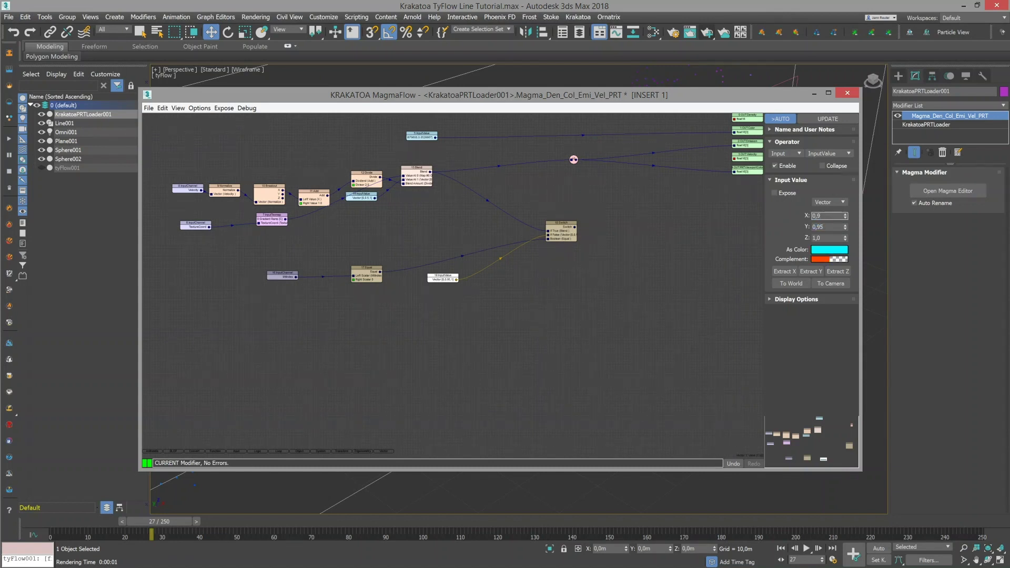
pyautogui.press('Return')
# Connect the Switch output to the Elbow and rewire the vector InputValue to If True and the Blend to If False
pyautogui.moveTo(577, 164); pyautogui.dragTo(574, 160)
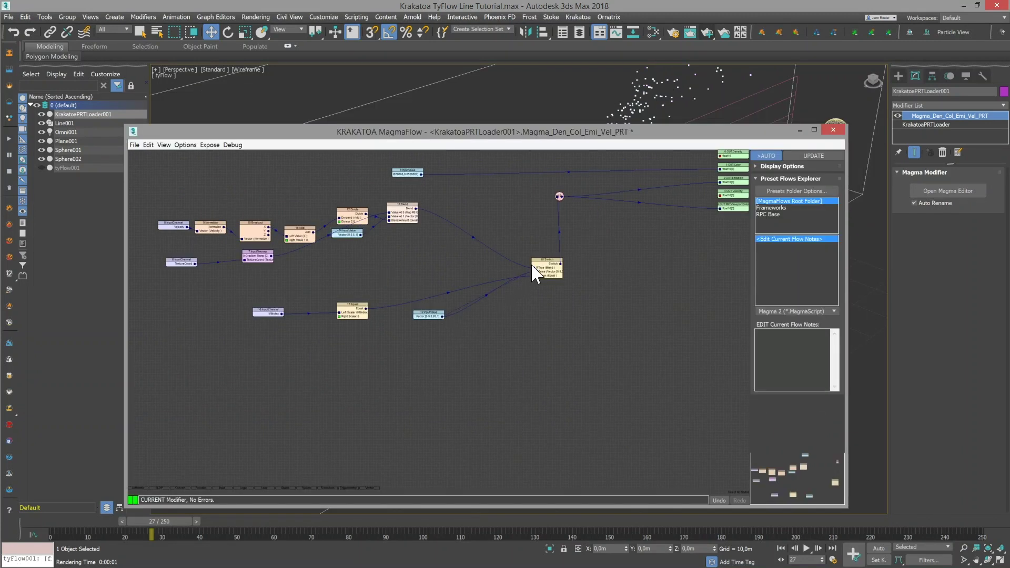
pyautogui.moveTo(531, 265); pyautogui.dragTo(533, 268)
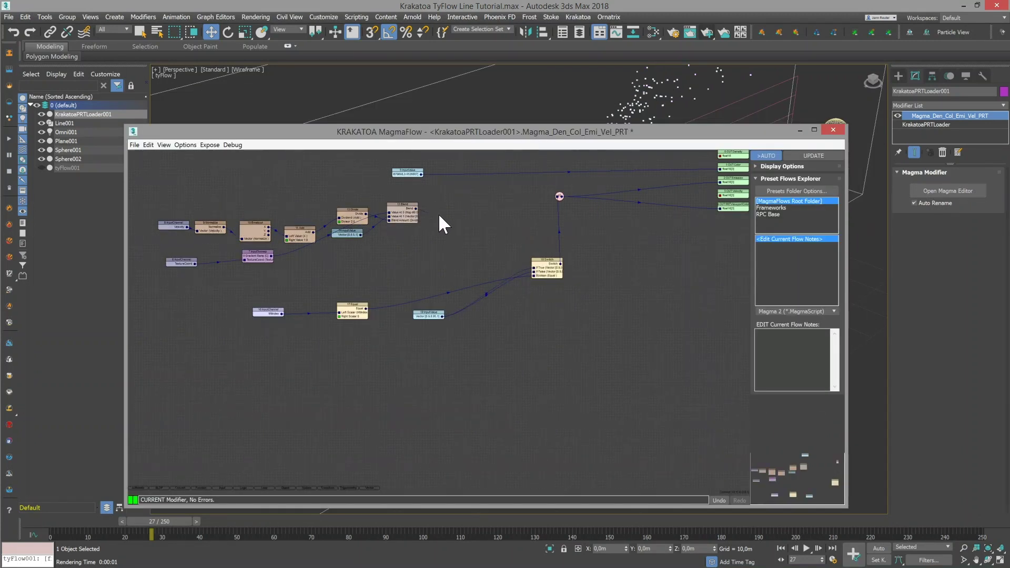
pyautogui.moveTo(481, 234); pyautogui.dragTo(528, 271)
# Render the frame, enable Emission Strength with its Rel option and a raised exponent, and render it again
pyautogui.moveTo(662, 132); pyautogui.dragTo(631, 326)
pyautogui.click(707, 30)
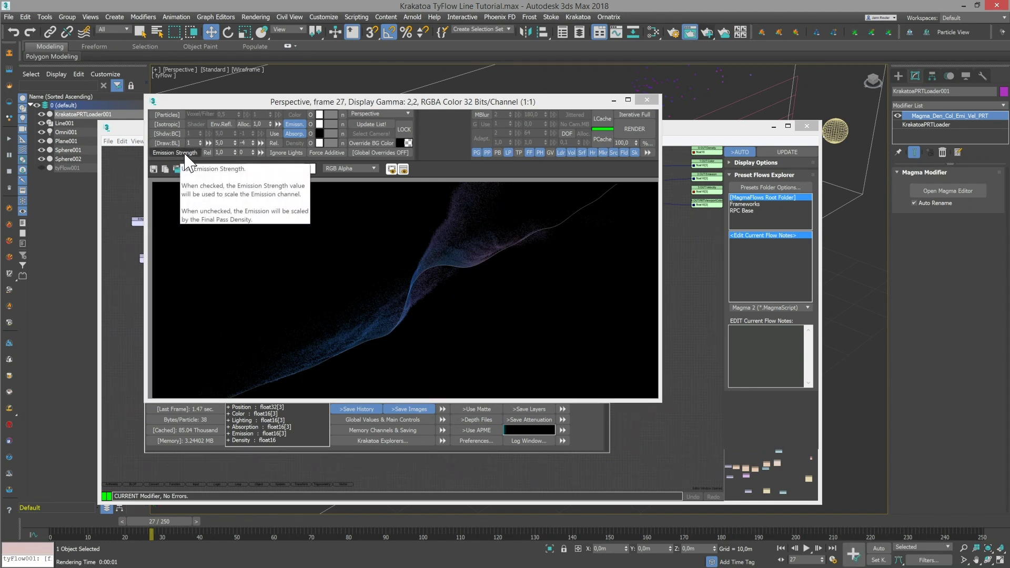
pyautogui.click(188, 153)
pyautogui.click(207, 152)
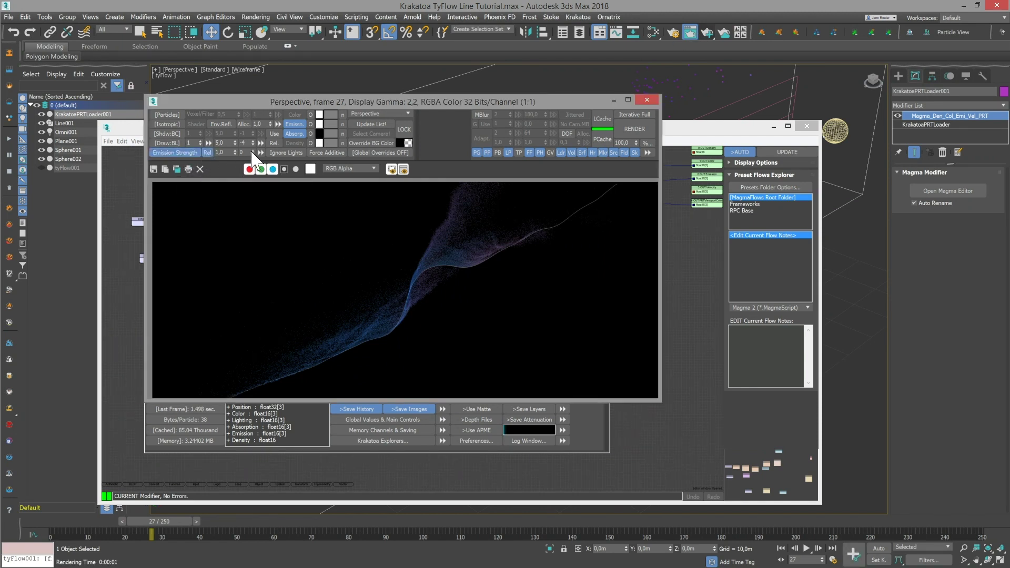
pyautogui.click(253, 150)
pyautogui.click(706, 32)
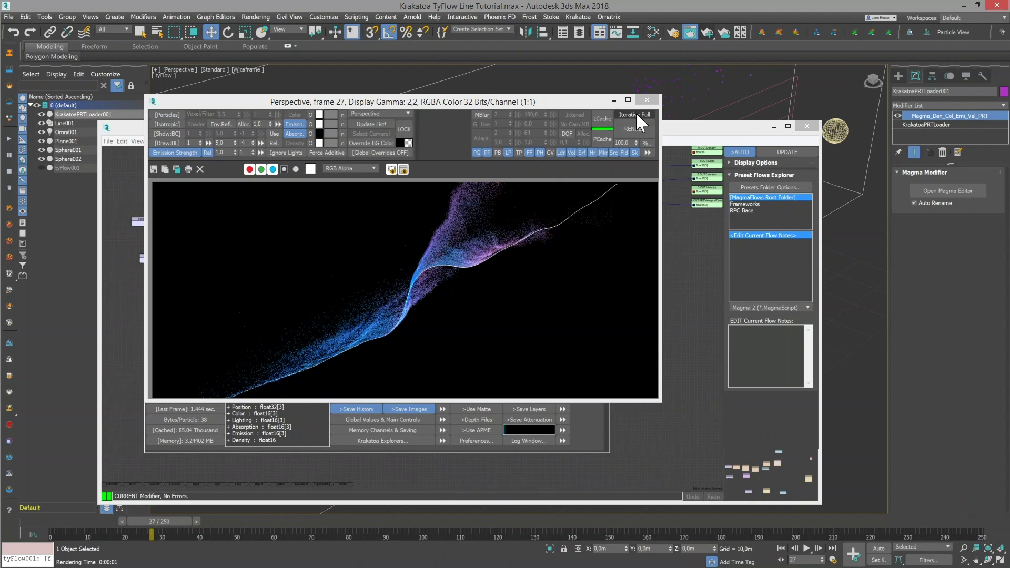
pyautogui.click(646, 100)
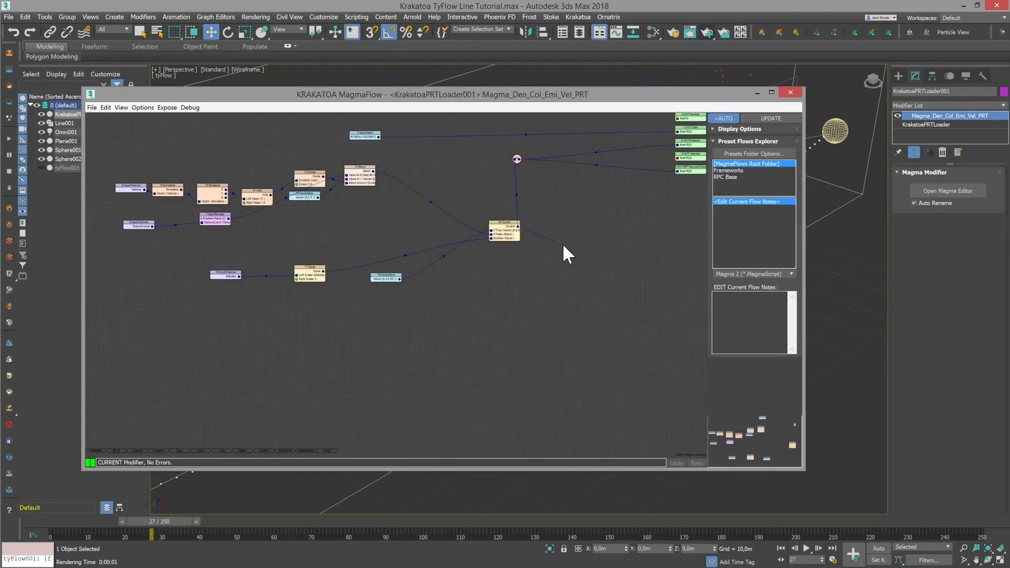
# Add a Multiply node fed by the Switch output
pyautogui.moveTo(562, 244); pyautogui.dragTo(563, 244)
pyautogui.moveTo(594, 250)
pyautogui.click(664, 319)
# Add an Age InputChannel node below the existing MtlIndex input and a Subtract node beside it
pyautogui.rightClick(156, 340)
pyautogui.moveTo(184, 344)
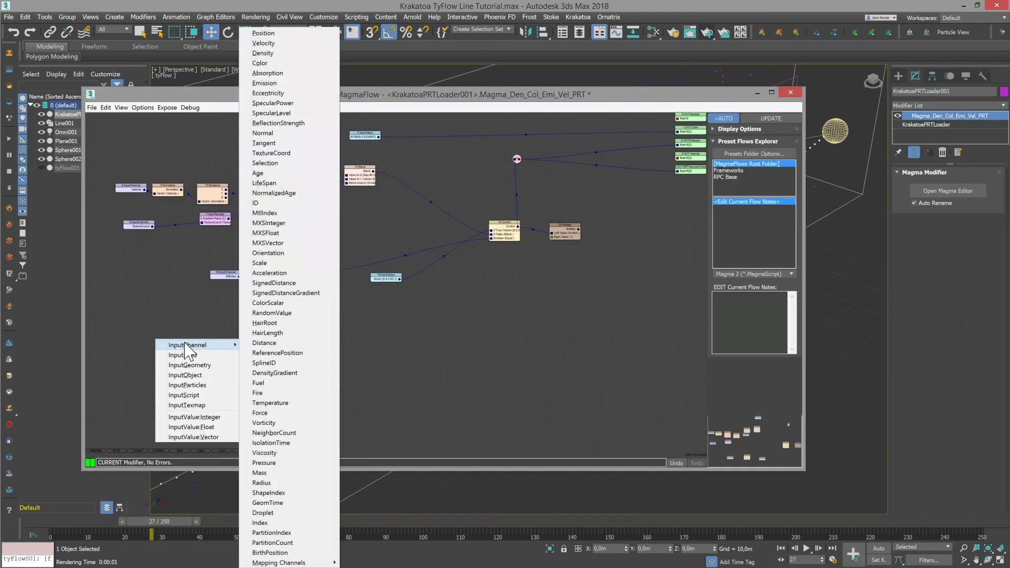
pyautogui.click(259, 173)
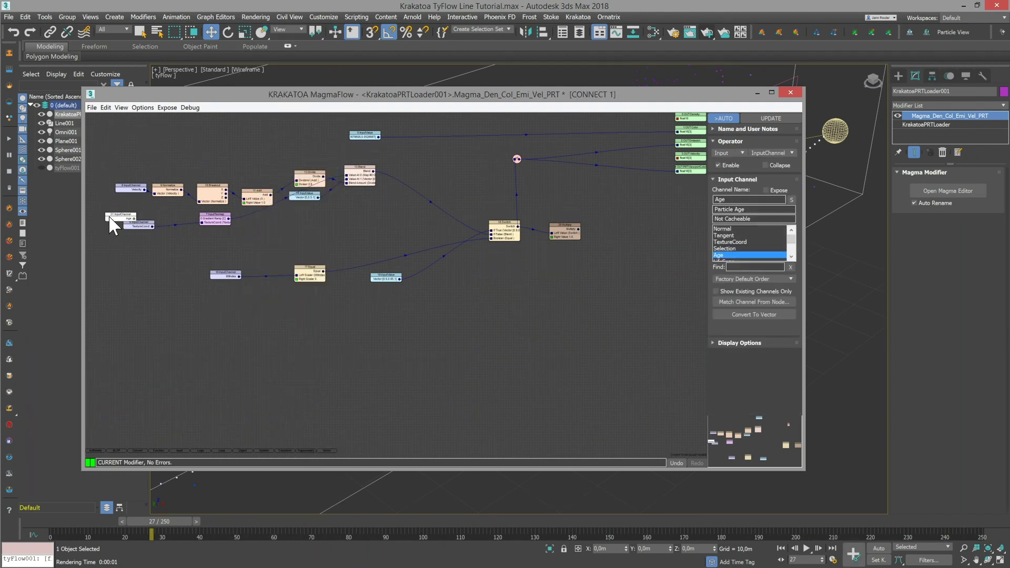
pyautogui.moveTo(112, 218); pyautogui.dragTo(142, 310)
pyautogui.scroll(1, 144, 315)
pyautogui.press('-')
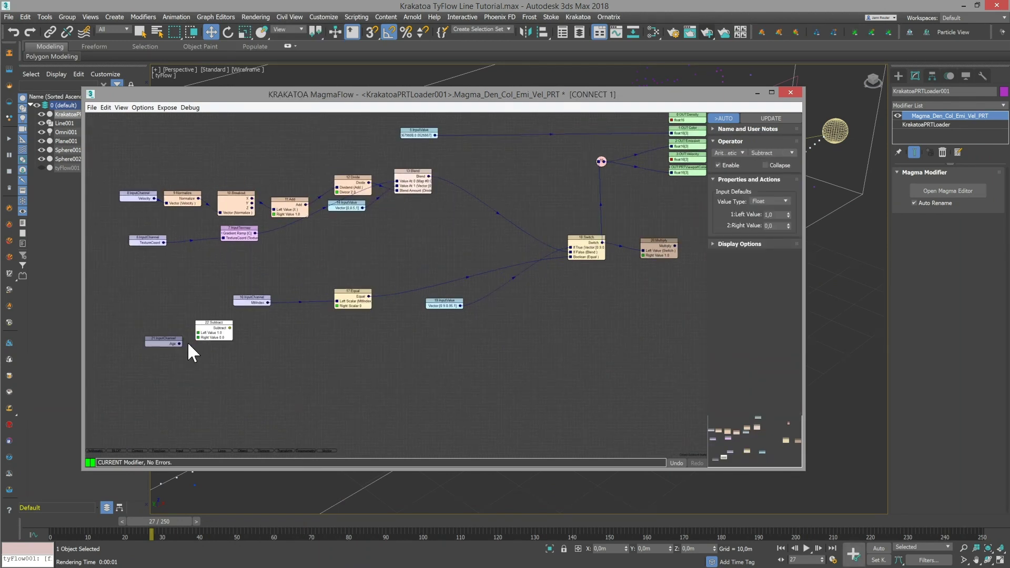
# Insert a Multiply node with Right Value 0.9 between the Age channel and the Subtract node's Right Value
pyautogui.press('*')
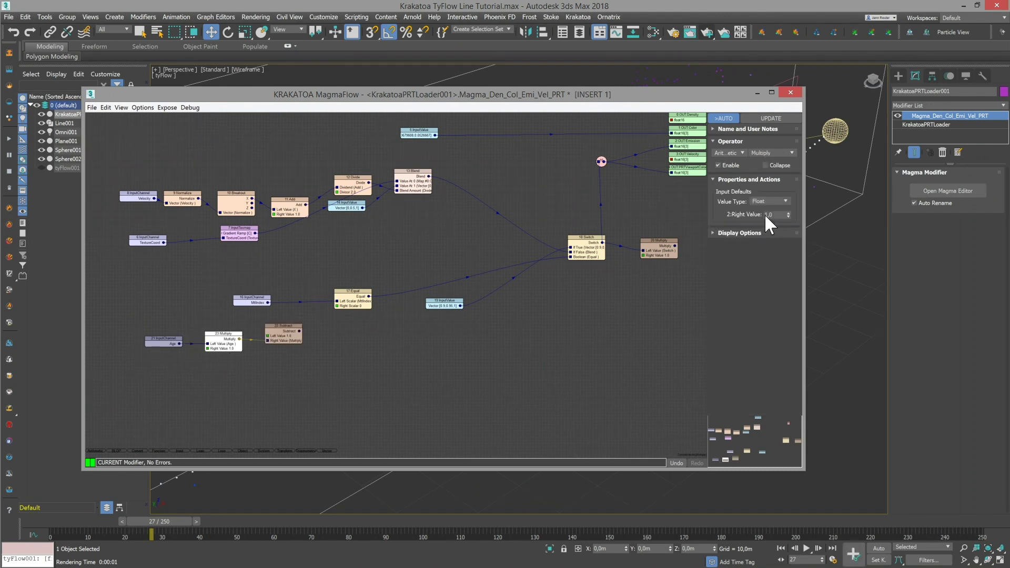
pyautogui.click(765, 214)
pyautogui.write(',9')
pyautogui.press('Return')
pyautogui.click(278, 339)
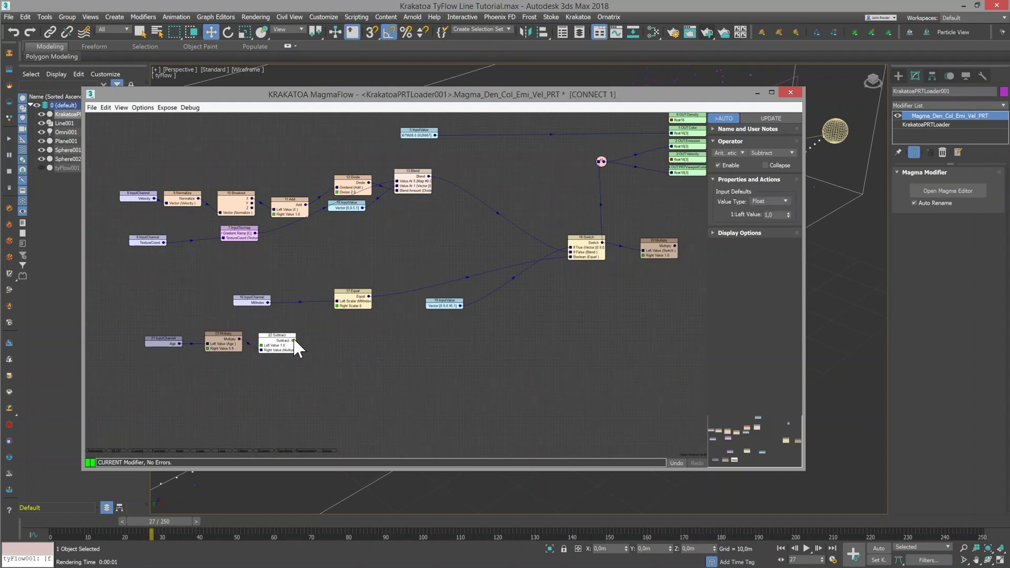
# Add a Clamp node fed by the Subtract output and place it beside the Subtract node
pyautogui.moveTo(293, 340); pyautogui.dragTo(324, 346)
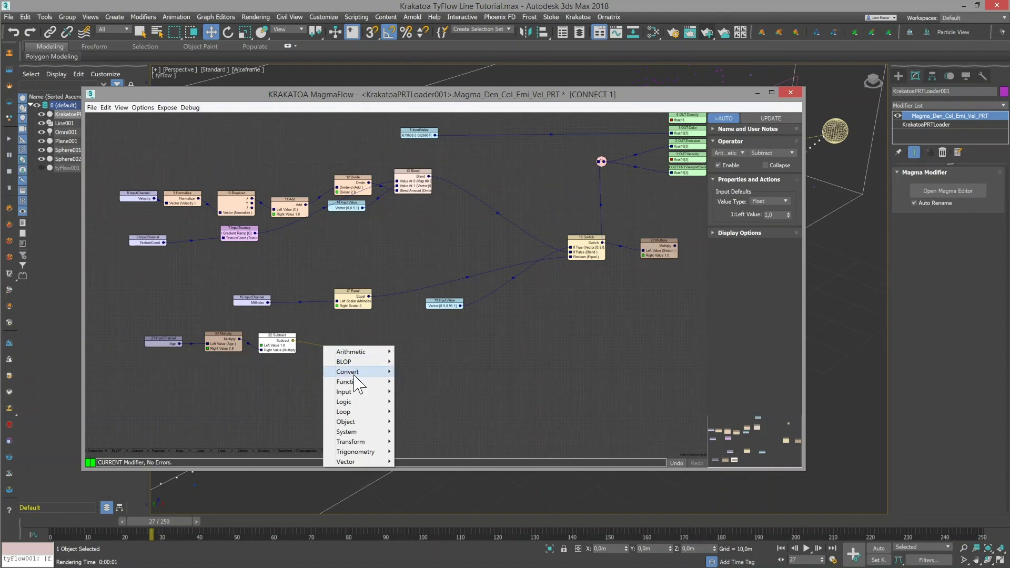
pyautogui.moveTo(366, 383)
pyautogui.click(415, 392)
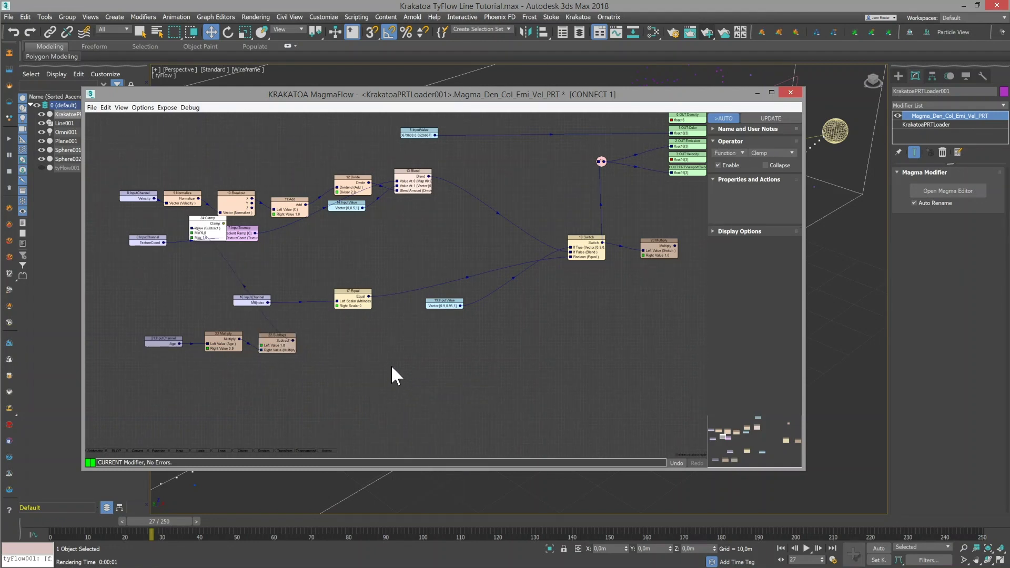
pyautogui.moveTo(225, 240); pyautogui.dragTo(342, 330)
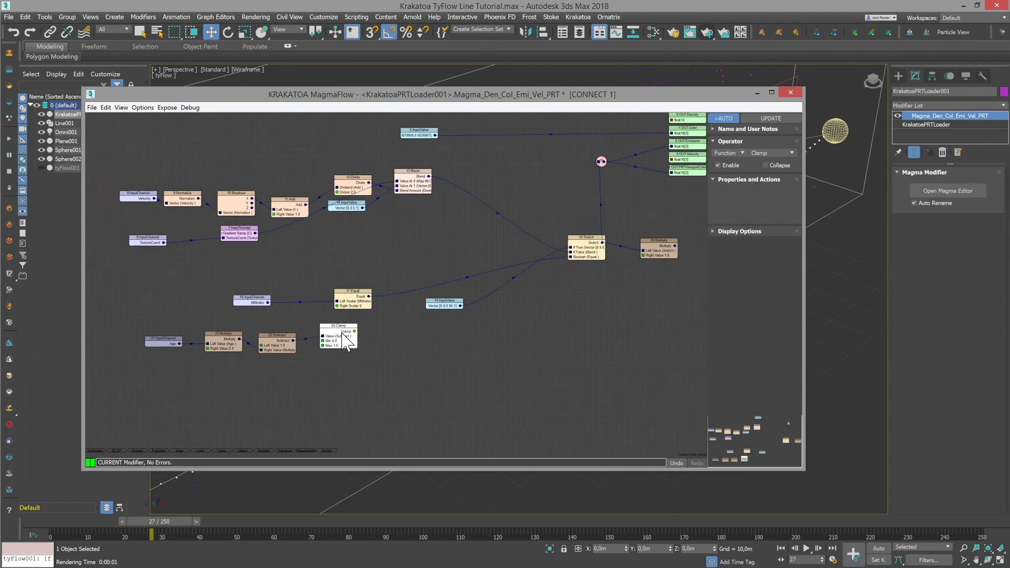
# Add a second MtlIndex InputChannel above the Velocity input and convert it with a ToFloat node placed beside it
pyautogui.rightClick(166, 140)
pyautogui.moveTo(191, 147)
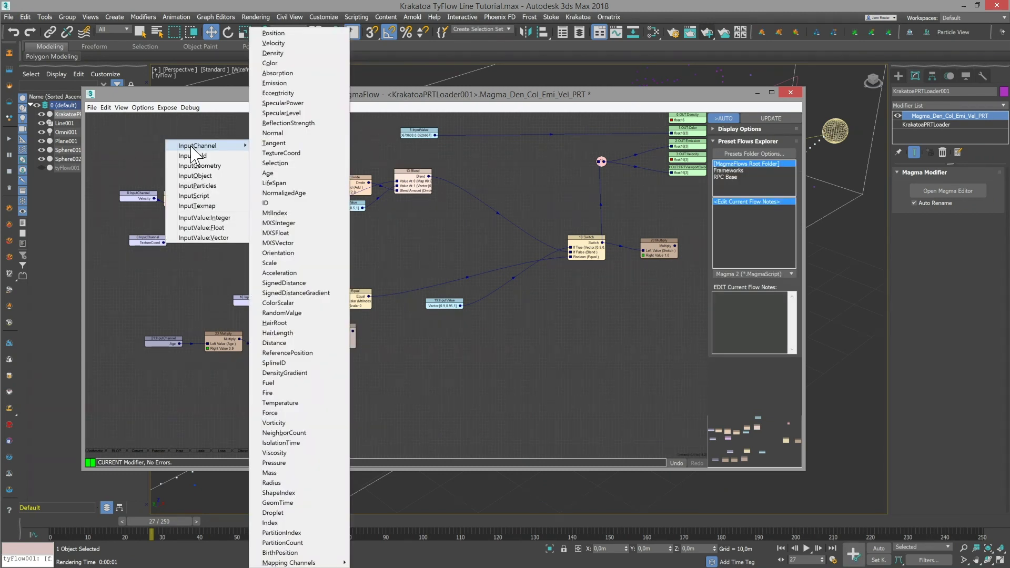
pyautogui.click(275, 213)
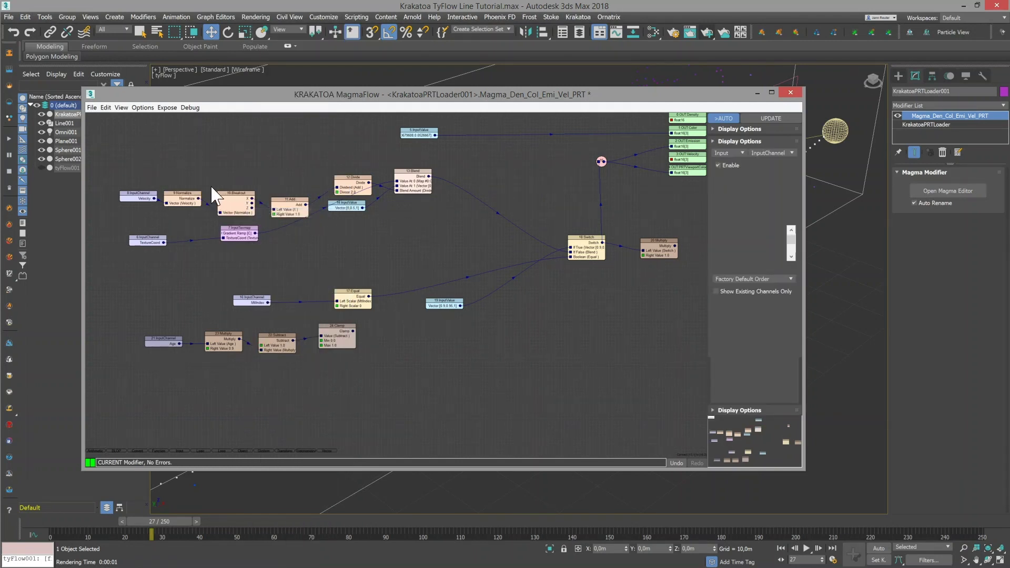
pyautogui.moveTo(125, 118); pyautogui.dragTo(141, 138)
pyautogui.press('c')
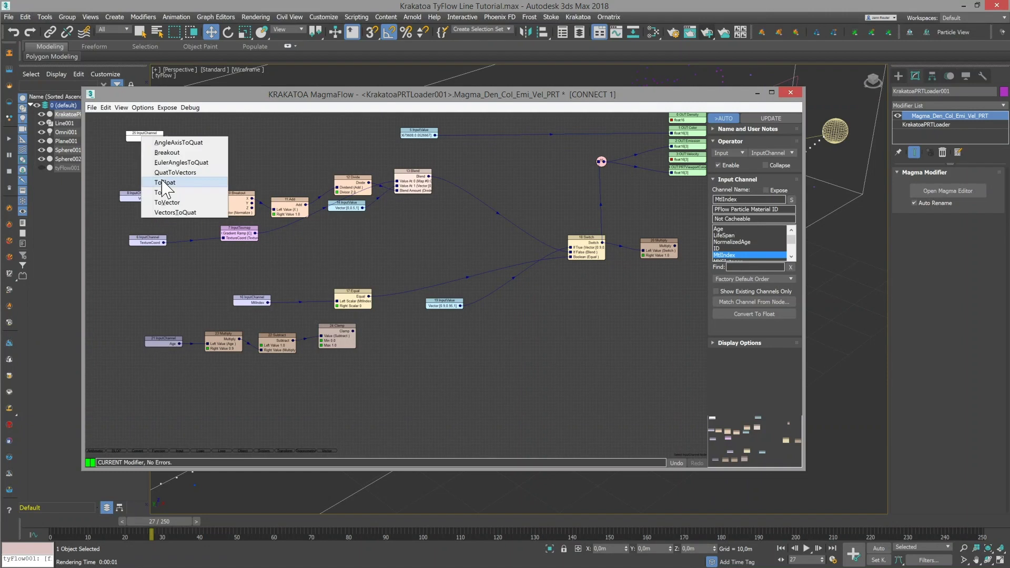
pyautogui.click(162, 180)
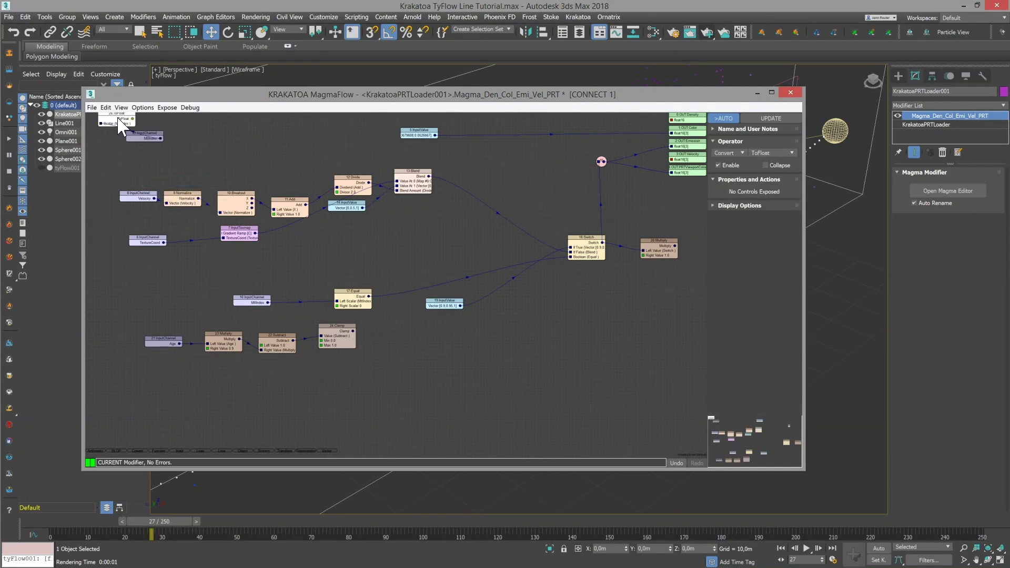
pyautogui.moveTo(121, 123); pyautogui.dragTo(201, 141)
# Add a Multiply node fed by the ToFloat output and set its Right Value to 2
pyautogui.press('*')
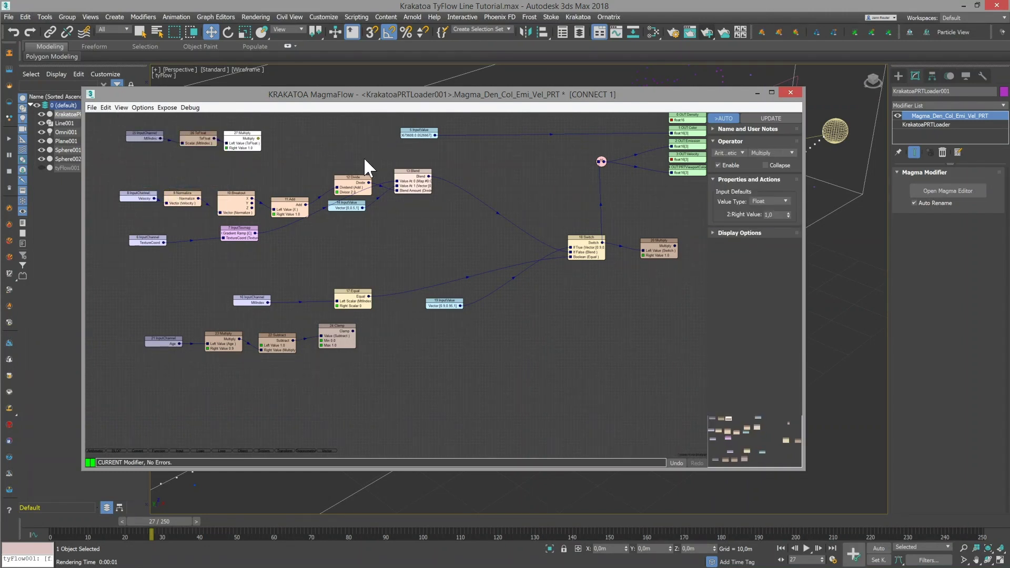
pyautogui.moveTo(778, 214); pyautogui.dragTo(719, 210)
pyautogui.write('2')
# Add a Power node with Base 2 and the Multiply output as Exponent, and a Divide node with the Power output as Divisor
pyautogui.press('^')
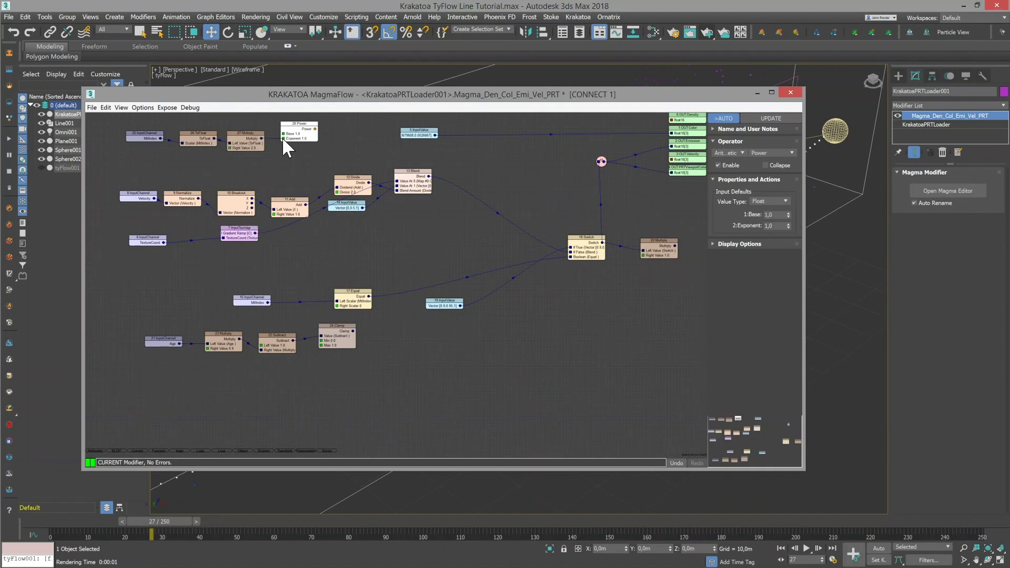
pyautogui.click(282, 138)
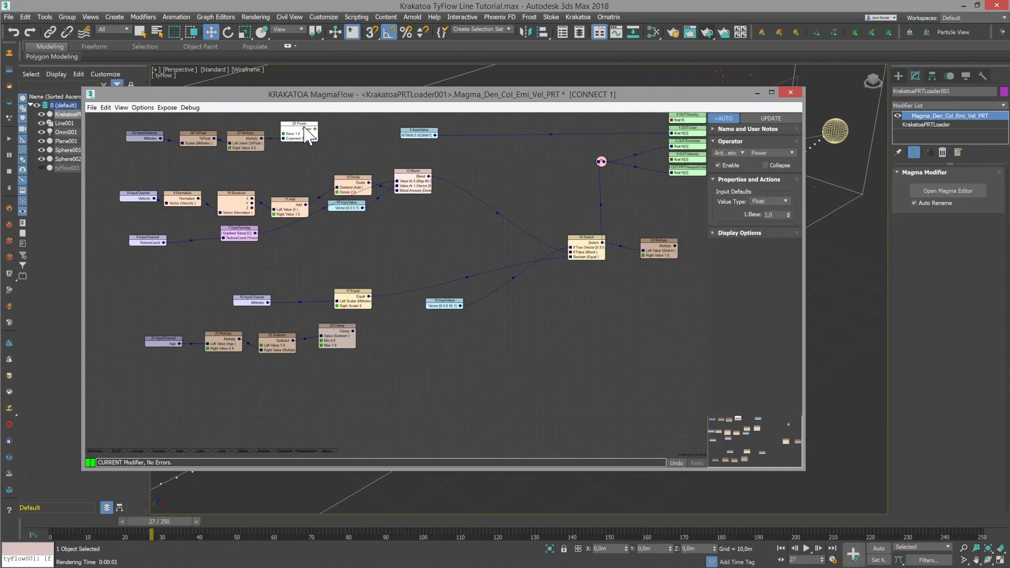
pyautogui.doubleClick(776, 215)
pyautogui.write('2')
pyautogui.press('Return')
pyautogui.press('/')
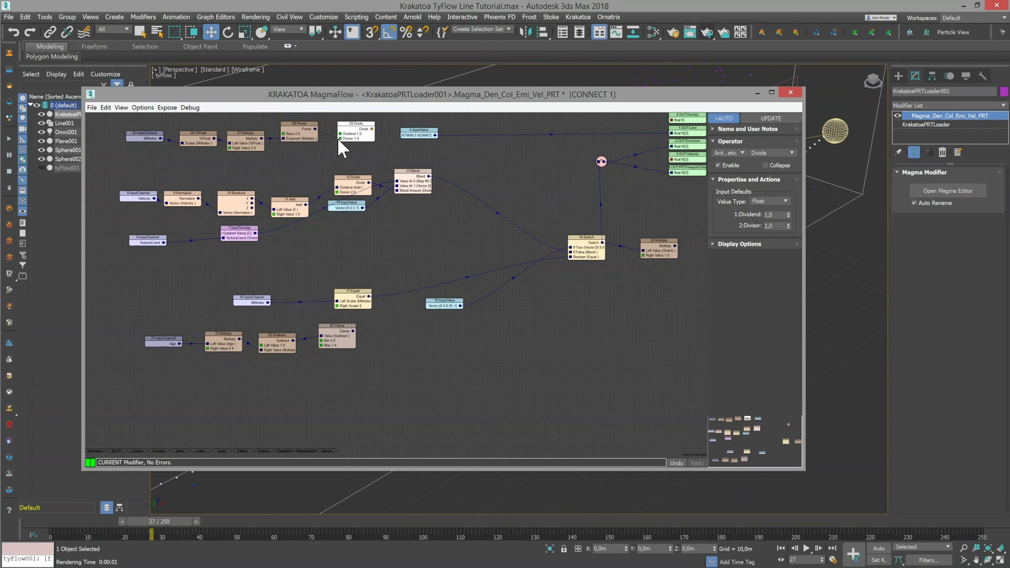
pyautogui.moveTo(339, 139); pyautogui.dragTo(338, 138)
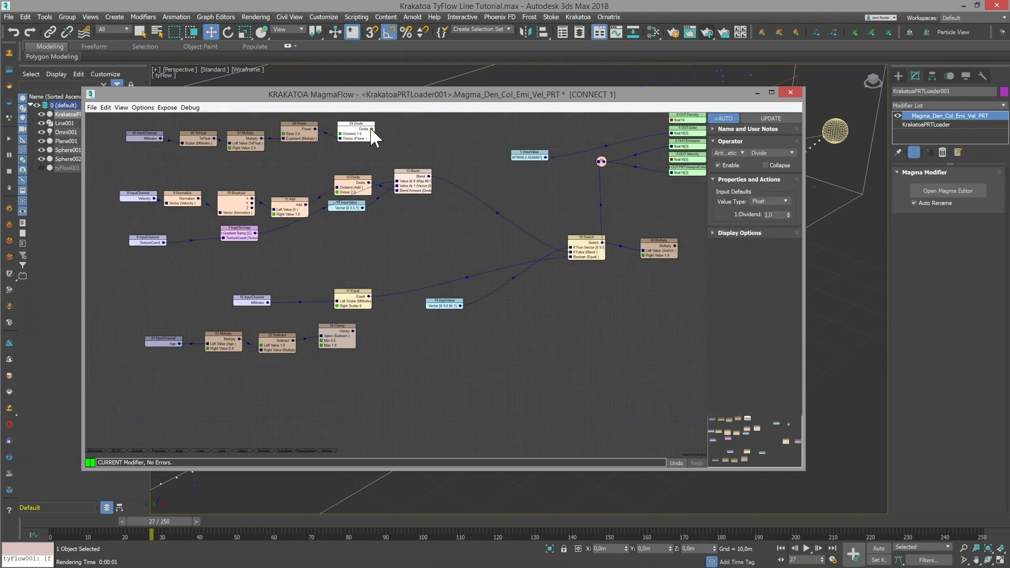
# Add a Multiply node combining the Divide and Clamp outputs, and connect it to the Density output
pyautogui.moveTo(371, 129); pyautogui.dragTo(424, 130)
pyautogui.moveTo(425, 134)
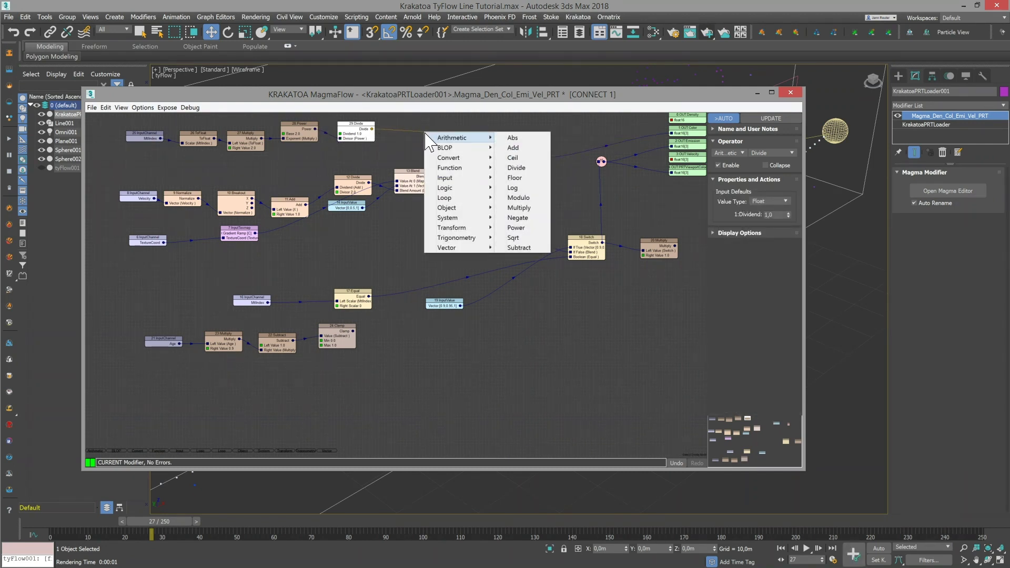
pyautogui.click(519, 208)
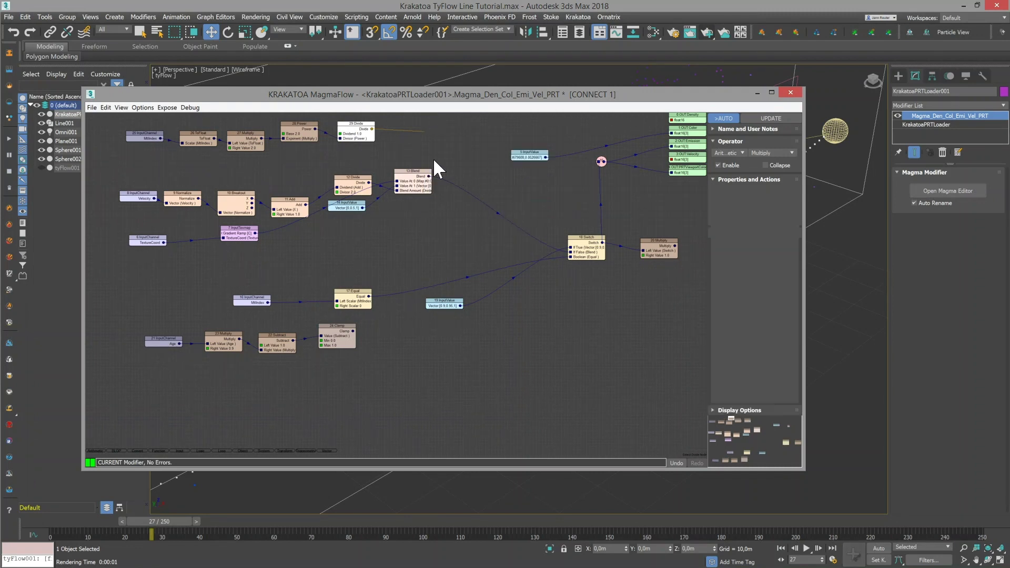
pyautogui.moveTo(352, 330); pyautogui.dragTo(666, 122)
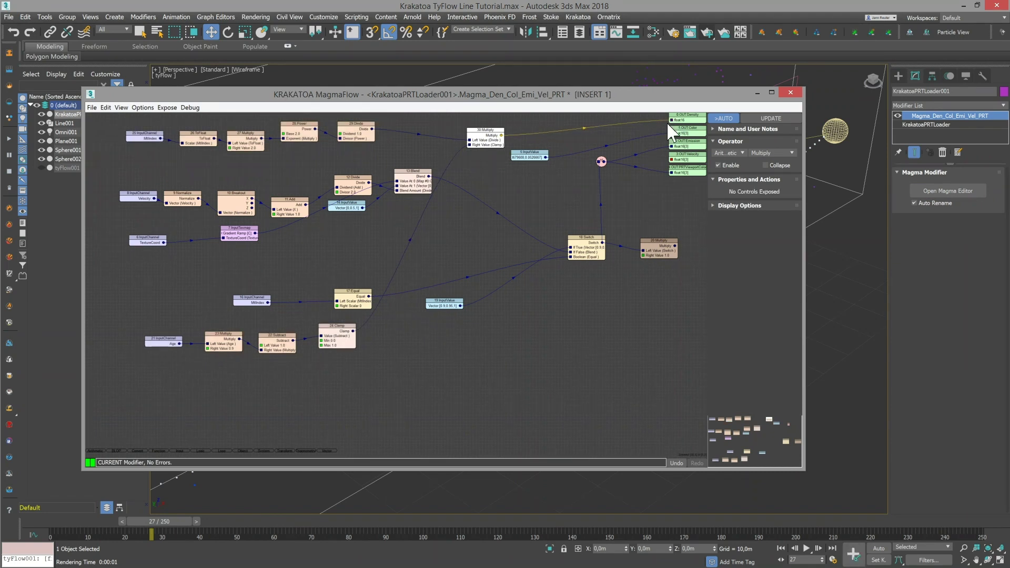
# Close the Magma editor and render the current frame with the new density flow
pyautogui.click(790, 93)
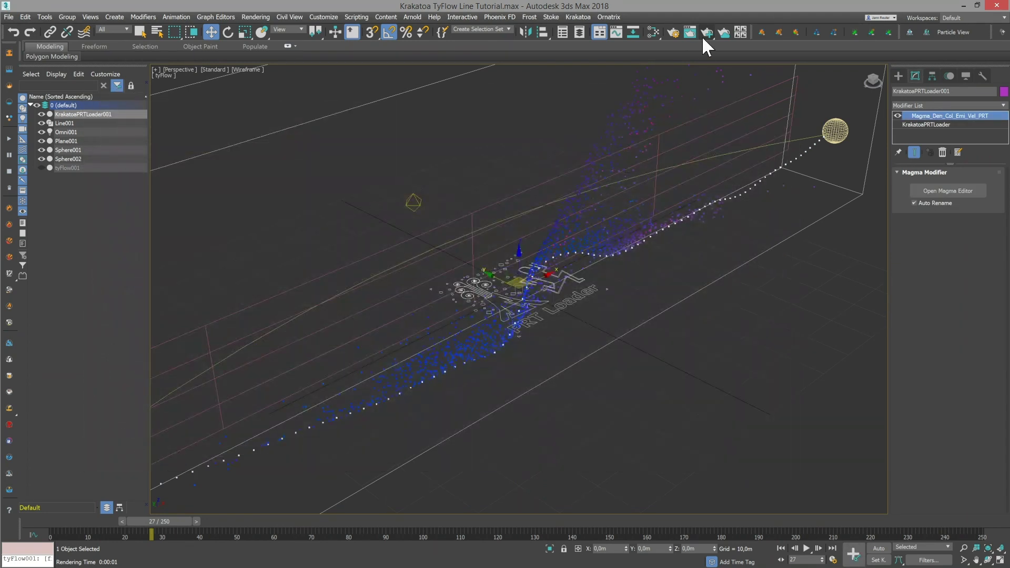
pyautogui.click(702, 35)
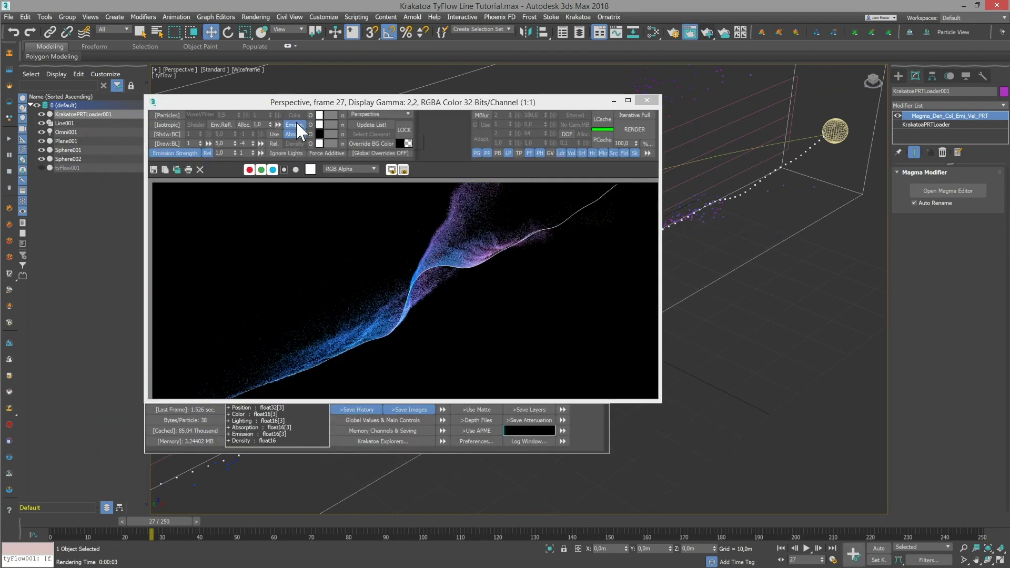
pyautogui.click(709, 31)
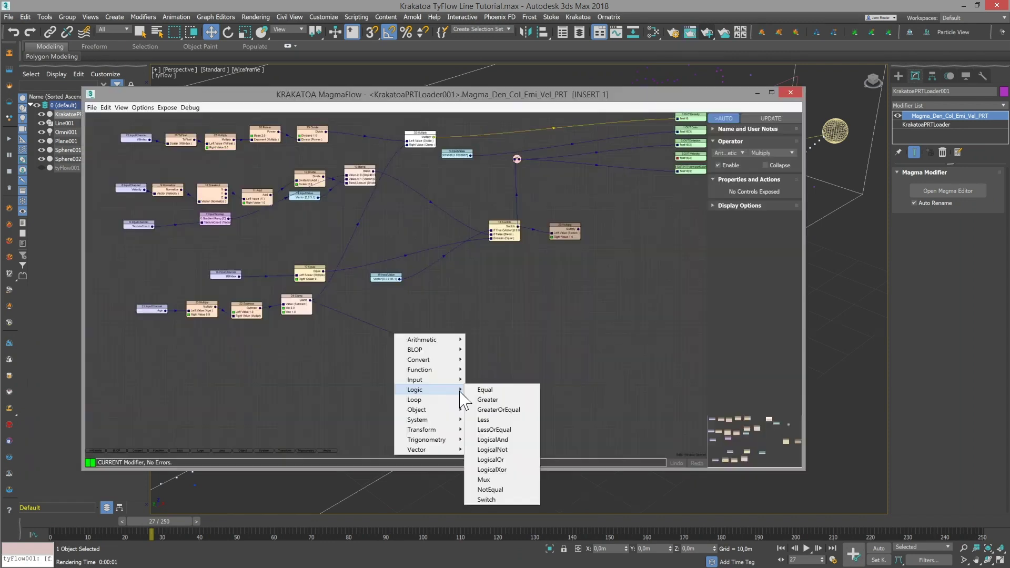
# Add a Switch node with the Clamp output as If True, and an Equal node fed by the lower MtlIndex channel
pyautogui.click(491, 497)
pyautogui.click(286, 269)
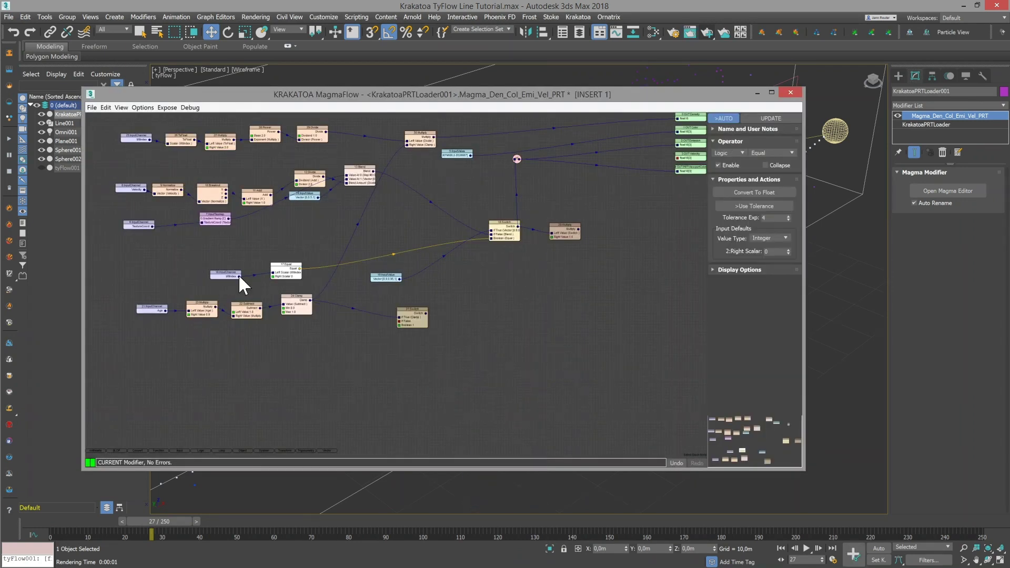
pyautogui.rightClick(287, 336)
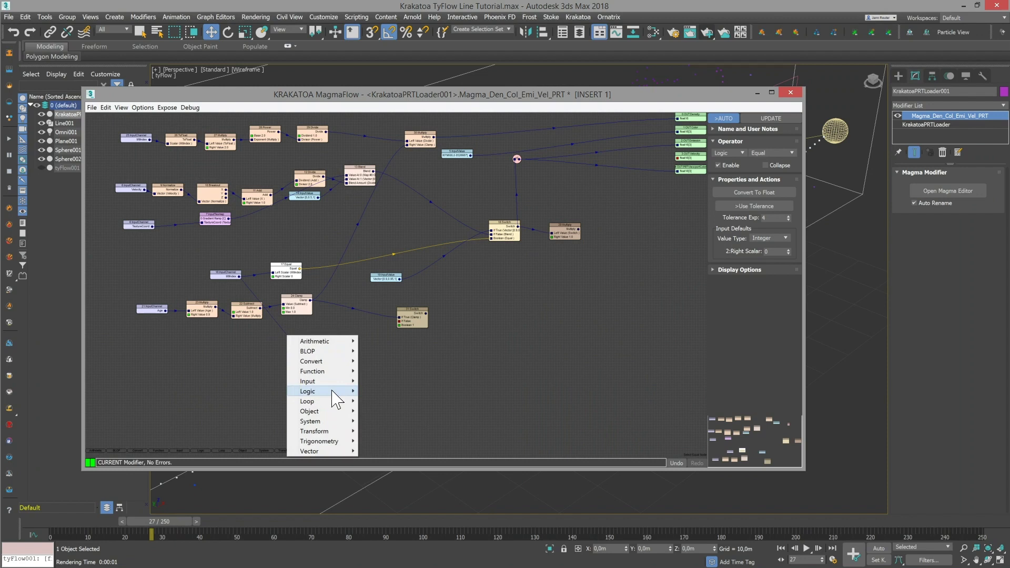
pyautogui.moveTo(332, 391)
pyautogui.click(370, 391)
# Set the new Equal node to Integer with Right Scalar 1 and connect it to the new Switch's Boolean input
pyautogui.click(768, 237)
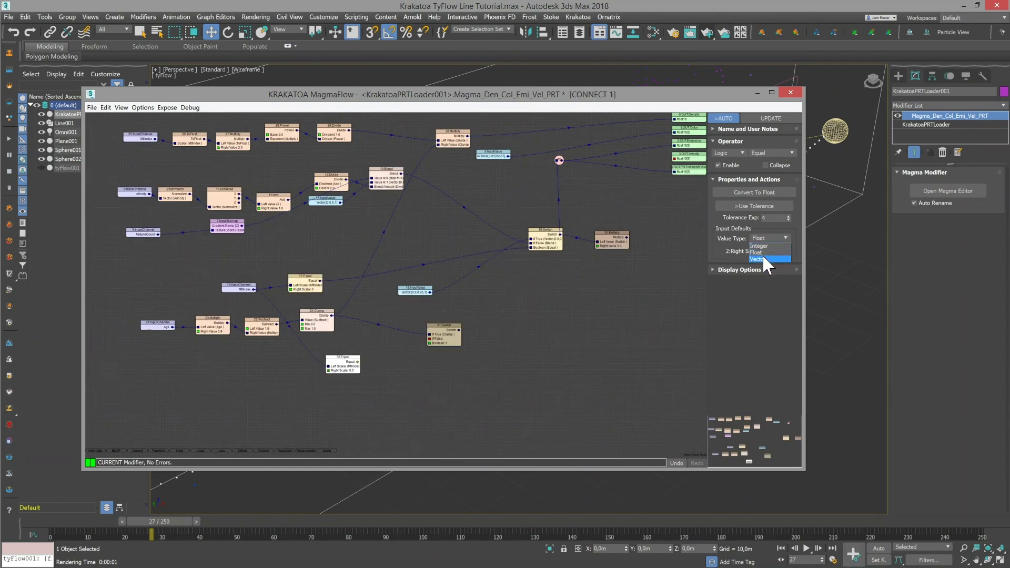
pyautogui.click(759, 245)
pyautogui.click(774, 251)
pyautogui.write('1')
pyautogui.click(359, 361)
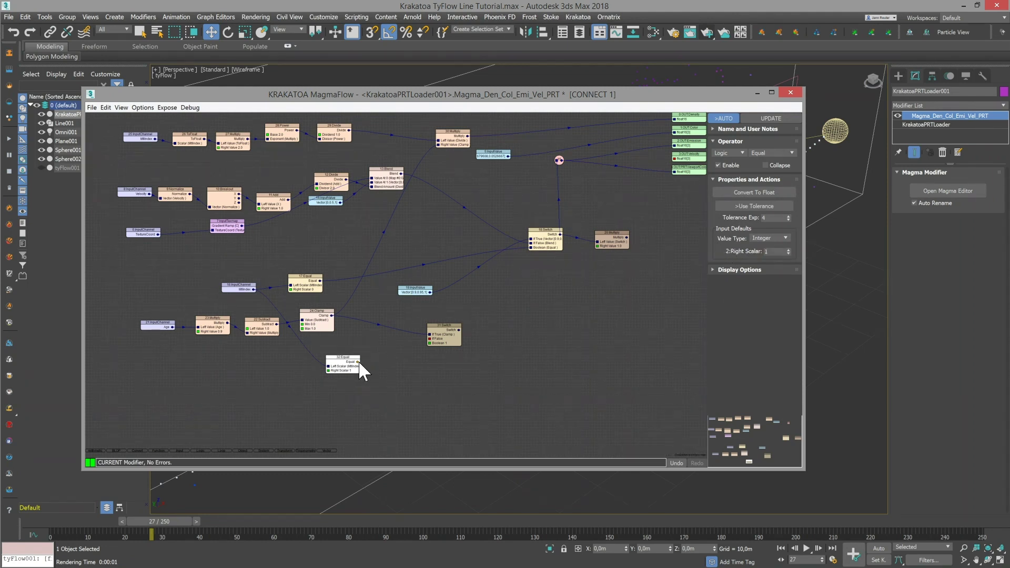
pyautogui.click(429, 342)
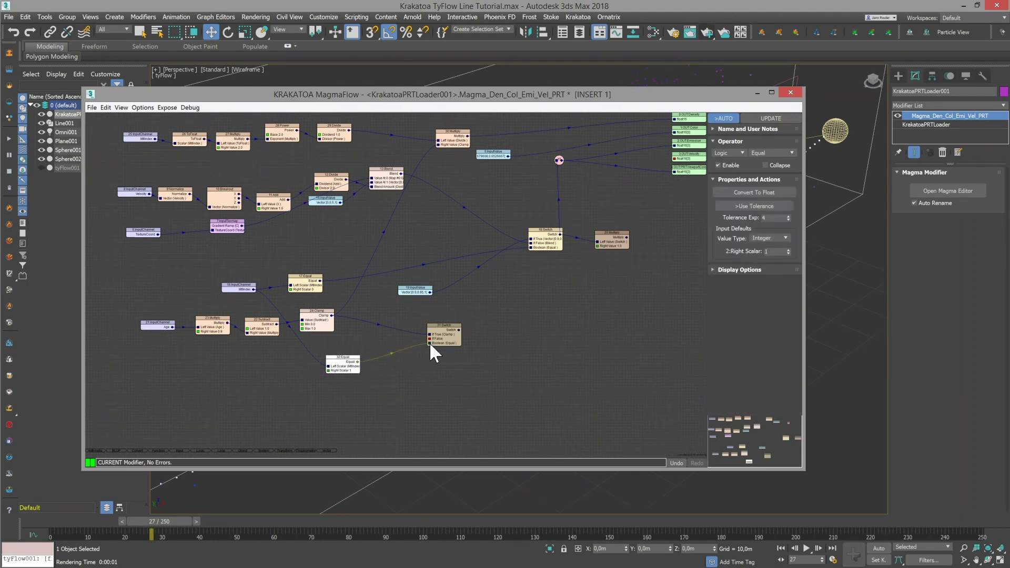
# Add a float InputValue of 2.0 to the new Switch's If False input
pyautogui.rightClick(406, 368)
pyautogui.moveTo(447, 415)
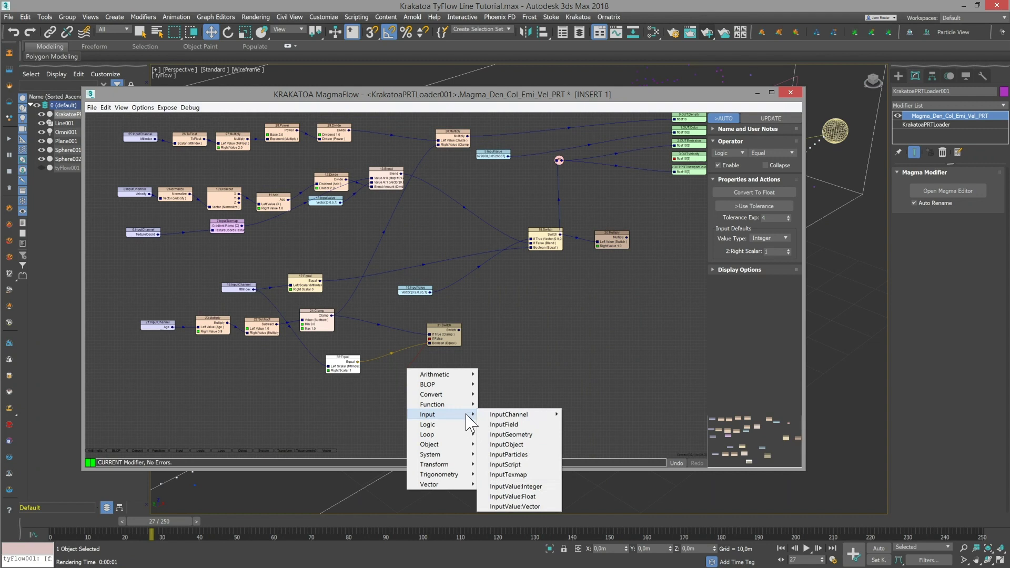
pyautogui.click(514, 496)
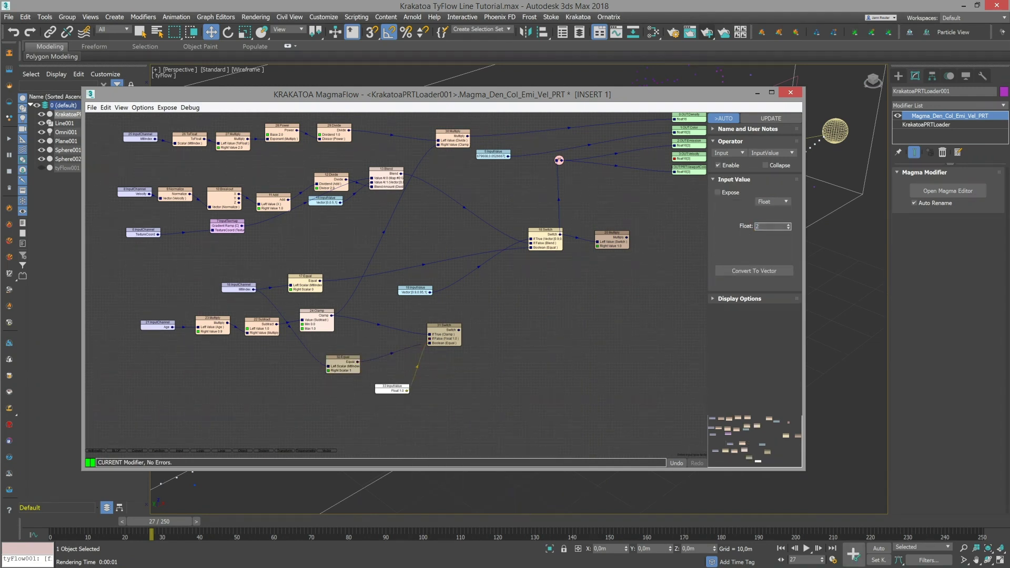
pyautogui.write('2')
pyautogui.press('Return')
# Connect the new Switch to the color Multiply's Right Value and that Multiply to the Elbow, and render the frame
pyautogui.moveTo(458, 330); pyautogui.dragTo(596, 254)
pyautogui.moveTo(556, 159); pyautogui.dragTo(556, 159)
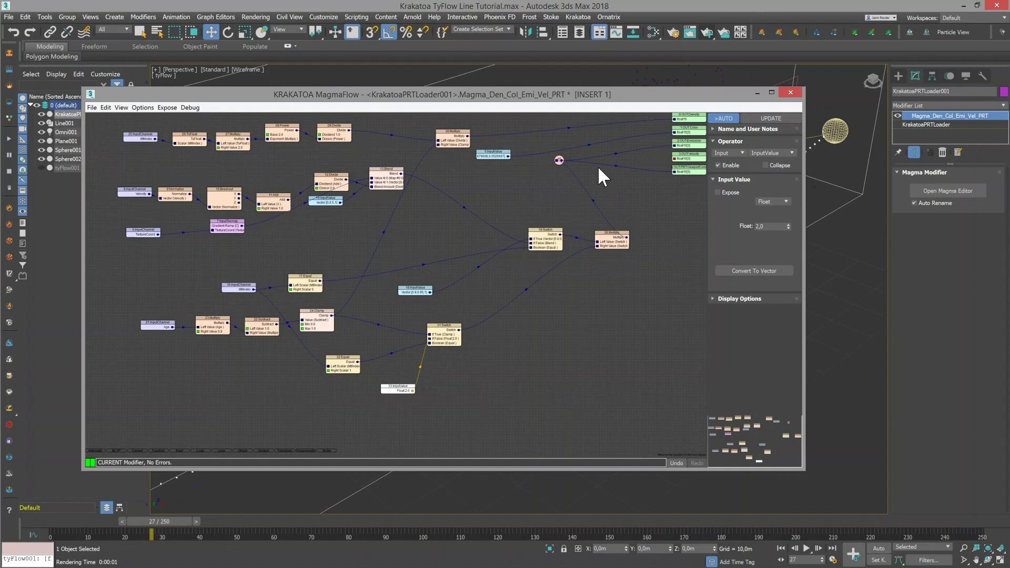
pyautogui.click(707, 29)
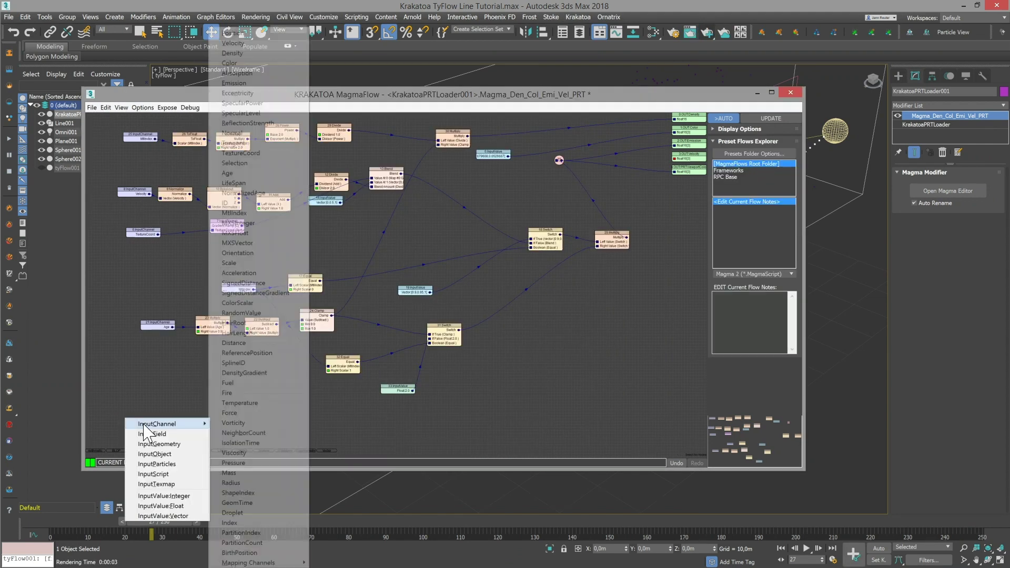
# Add a second Velocity InputChannel node and place it below the Age branch
pyautogui.moveTo(142, 424)
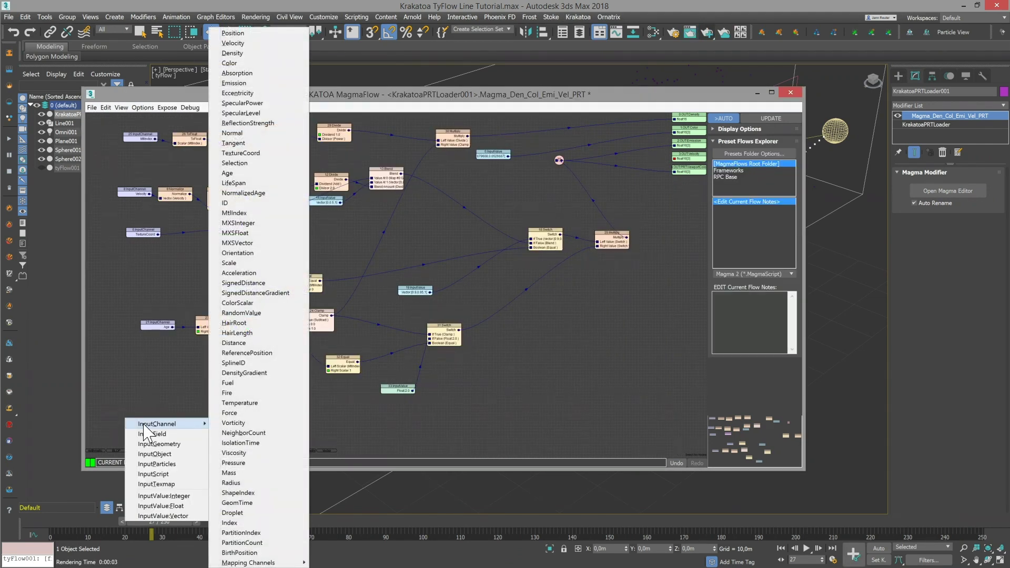
pyautogui.click(238, 43)
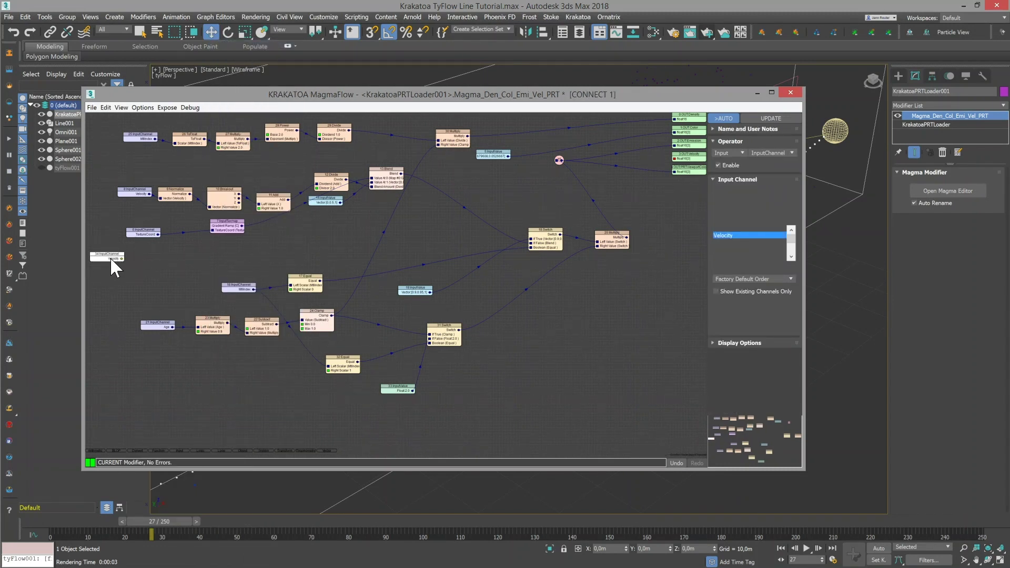
pyautogui.moveTo(109, 257); pyautogui.dragTo(131, 403)
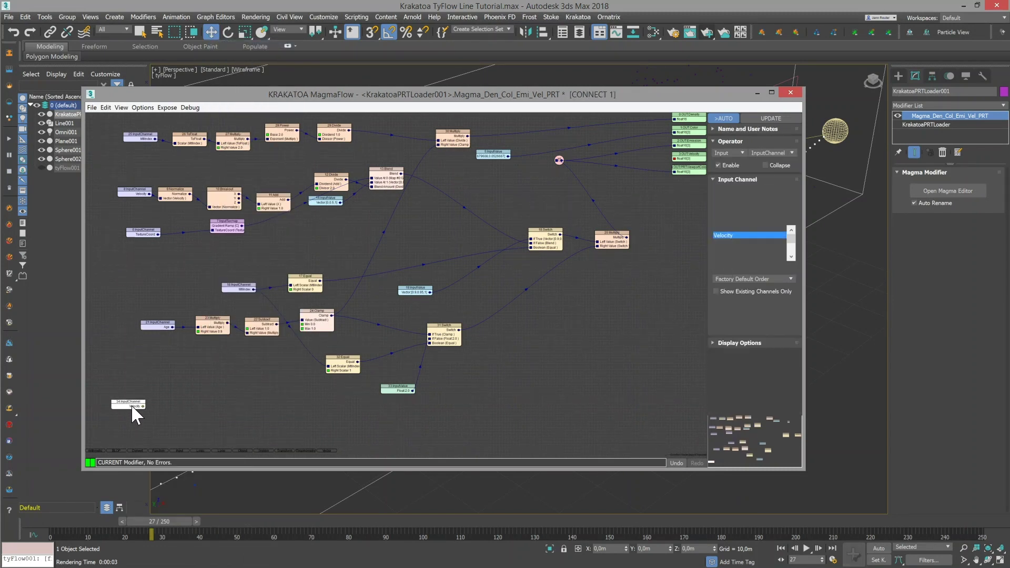
# Add a Magnitude node to the new Velocity input, place it beside that input, and feed it into a Divide node with Divisor 25
pyautogui.rightClick(132, 405)
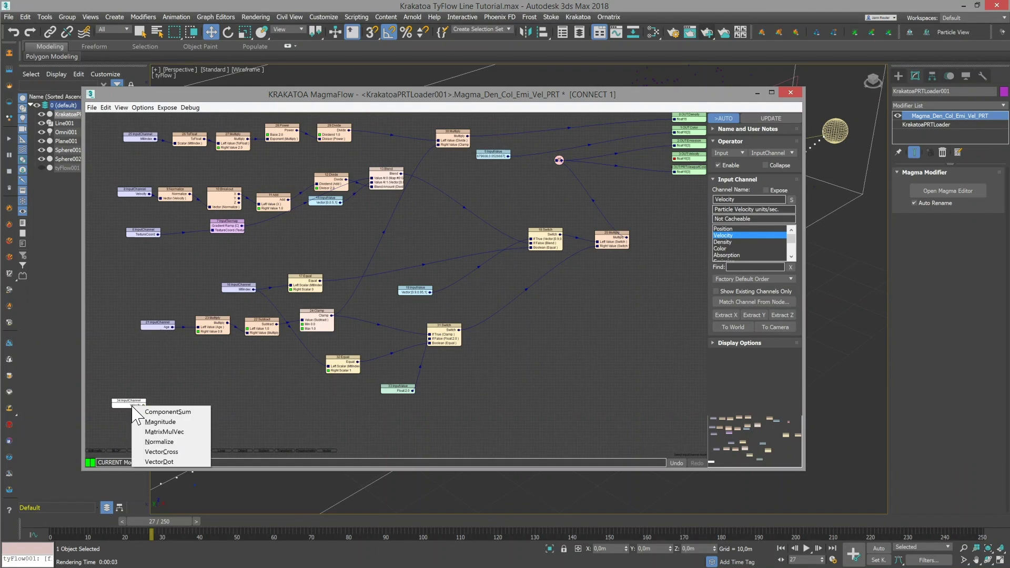
pyautogui.click(160, 421)
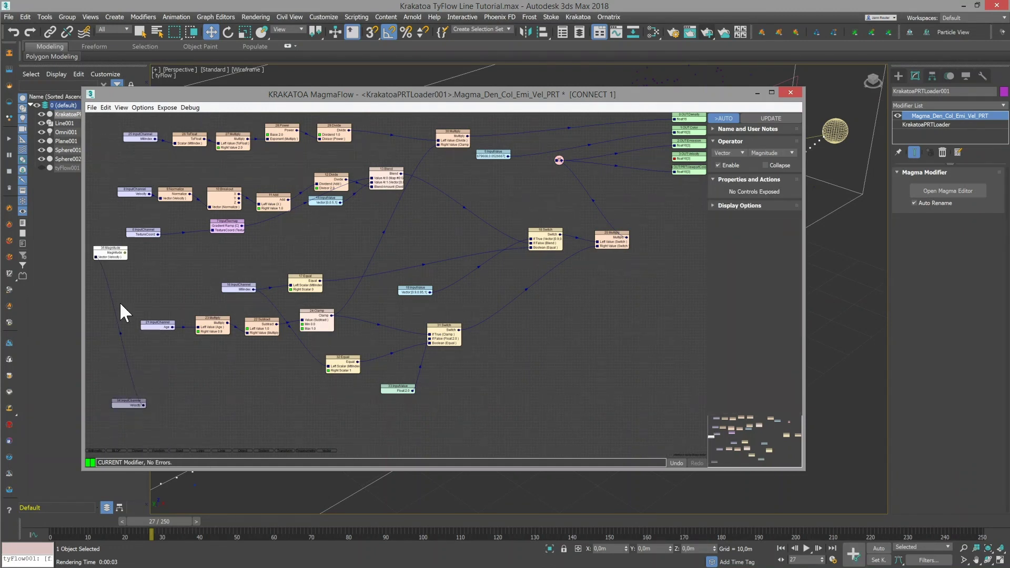
pyautogui.moveTo(175, 386); pyautogui.dragTo(187, 409)
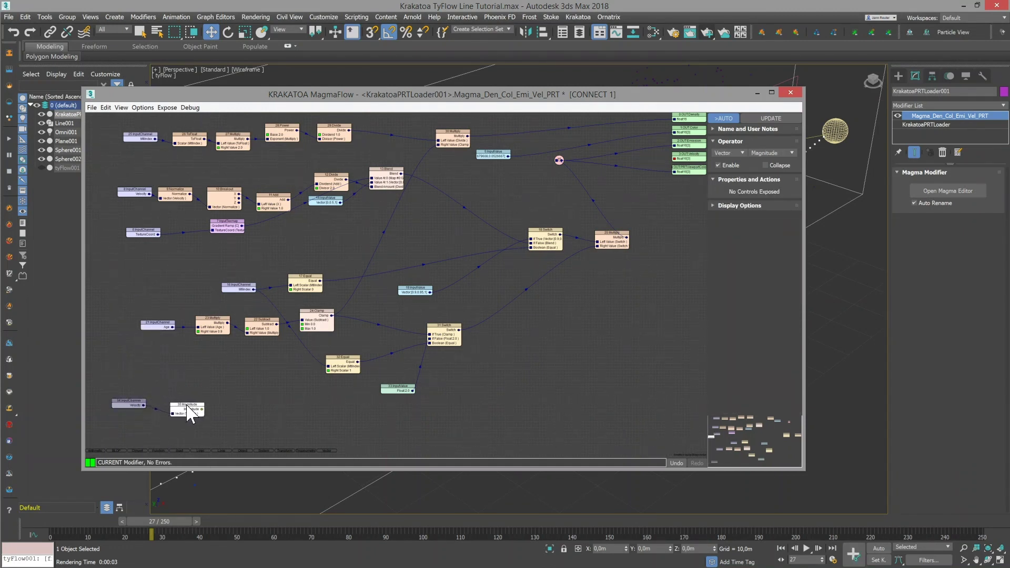
pyautogui.press('/')
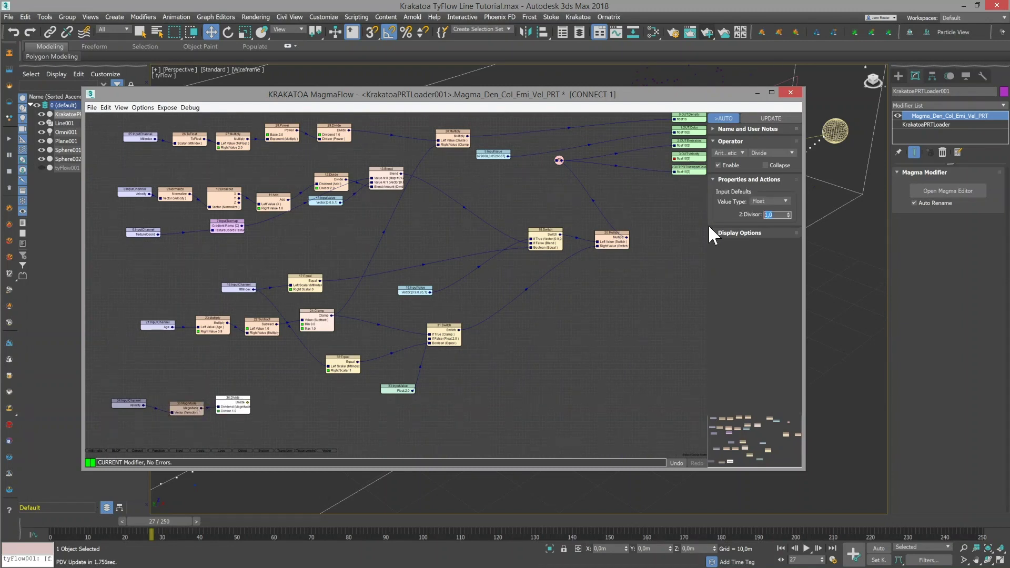
pyautogui.write('25')
pyautogui.press('Return')
# Connect the new Divide to a Power node with Exponent 3
pyautogui.moveTo(247, 402); pyautogui.dragTo(279, 409)
pyautogui.moveTo(316, 415)
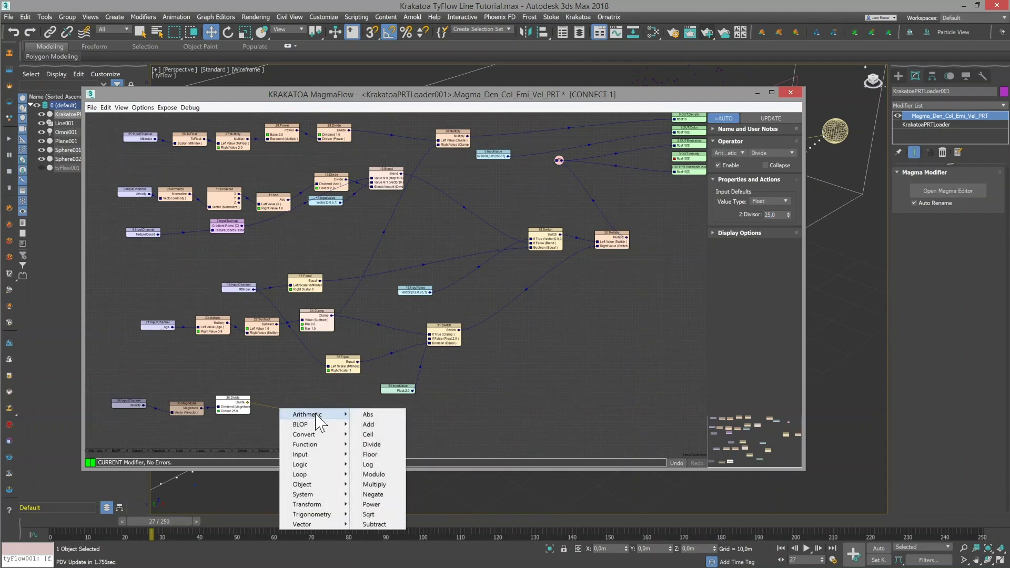
pyautogui.click(370, 504)
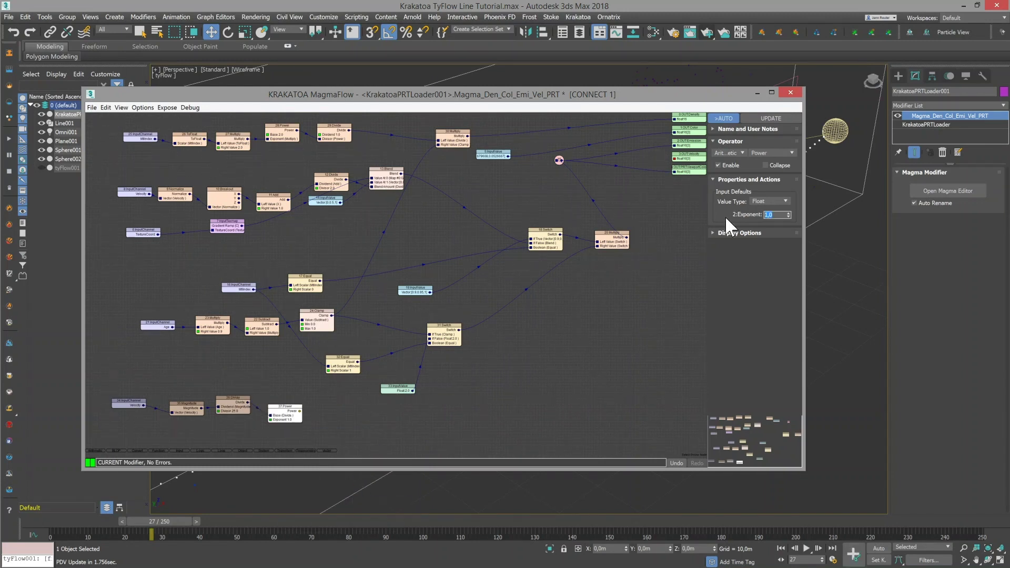
pyautogui.write('3')
pyautogui.press('Return')
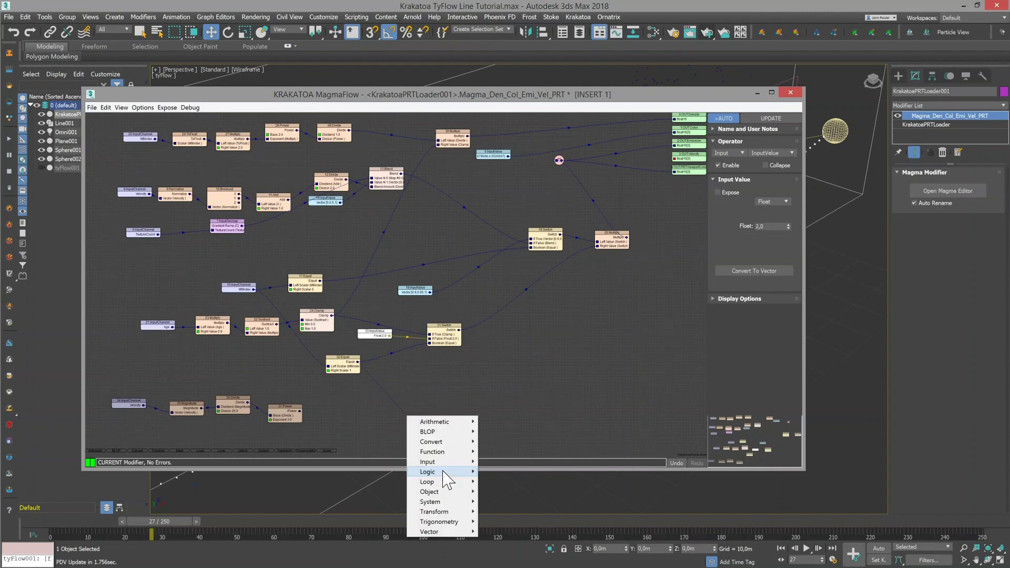
# Branch a new Switch off the Right Scalar 1 Equal node, with Power as If True and a float InputValue of 1.0 as If False
pyautogui.moveTo(443, 471)
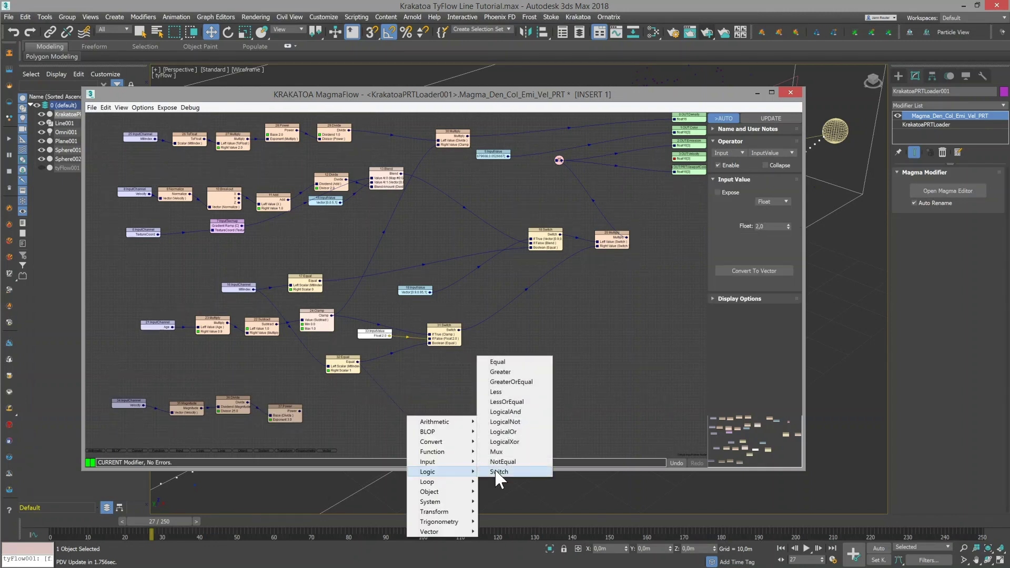
pyautogui.click(497, 471)
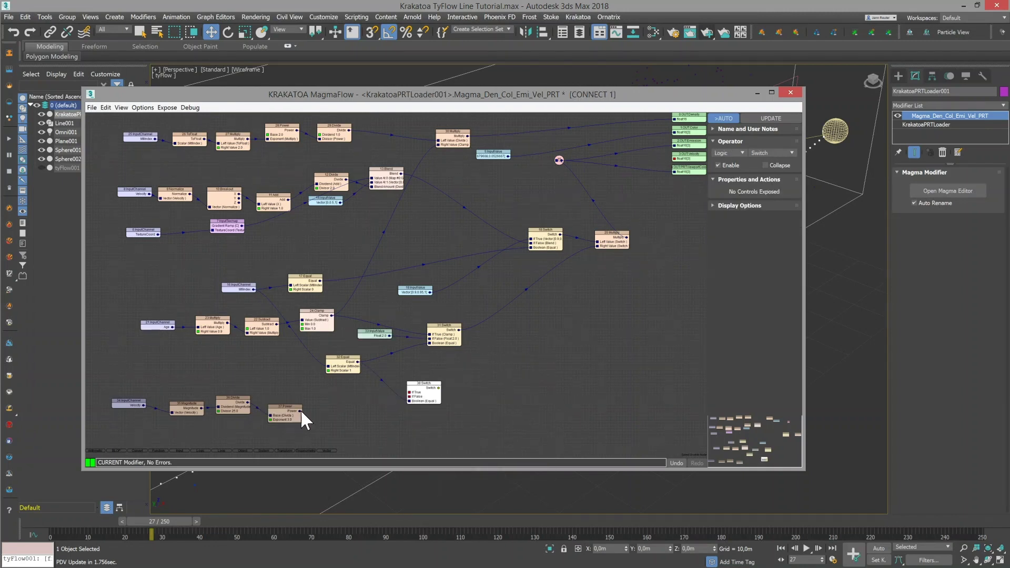
pyautogui.click(409, 392)
pyautogui.rightClick(342, 395)
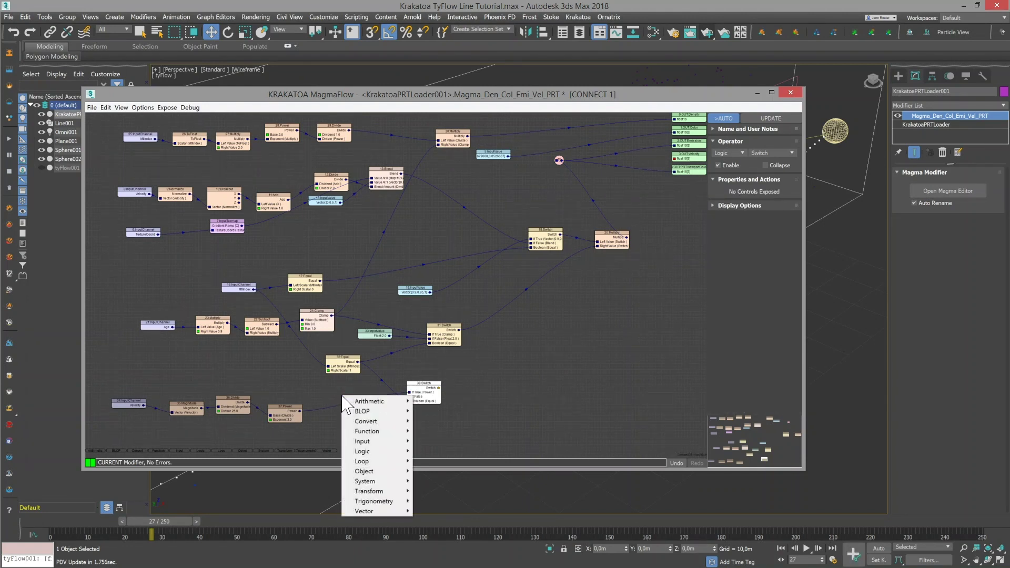
pyautogui.moveTo(381, 444)
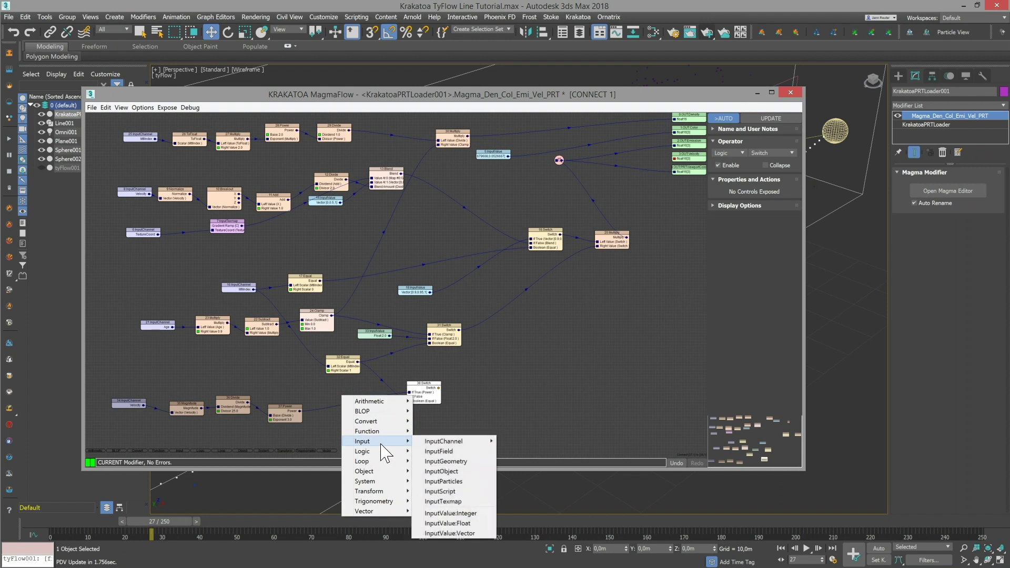
pyautogui.click(448, 523)
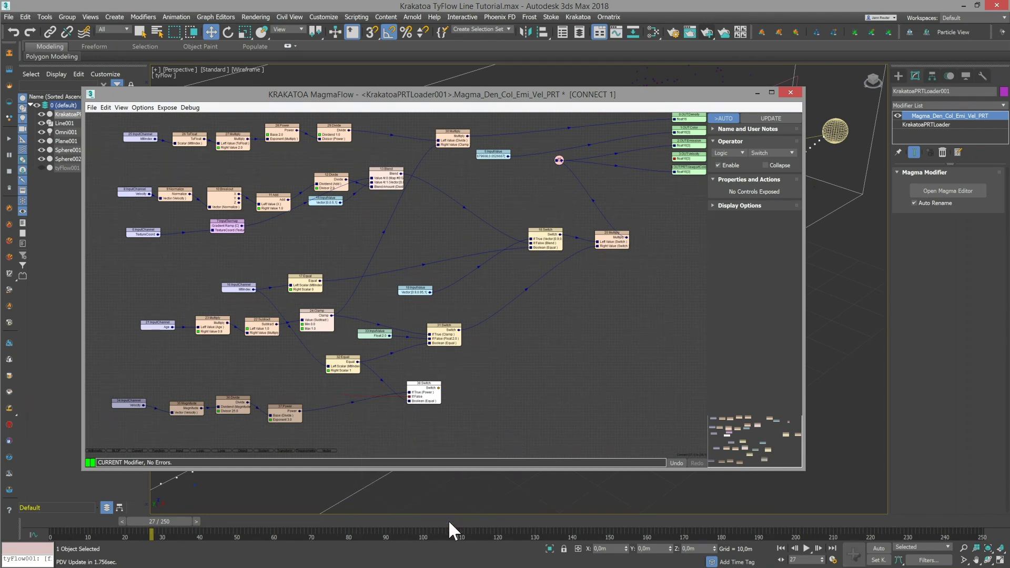
# Insert a Multiply node between the Blend and the color Switch, and connect the velocity Switch to its Right Value
pyautogui.click(464, 205)
pyautogui.press('*')
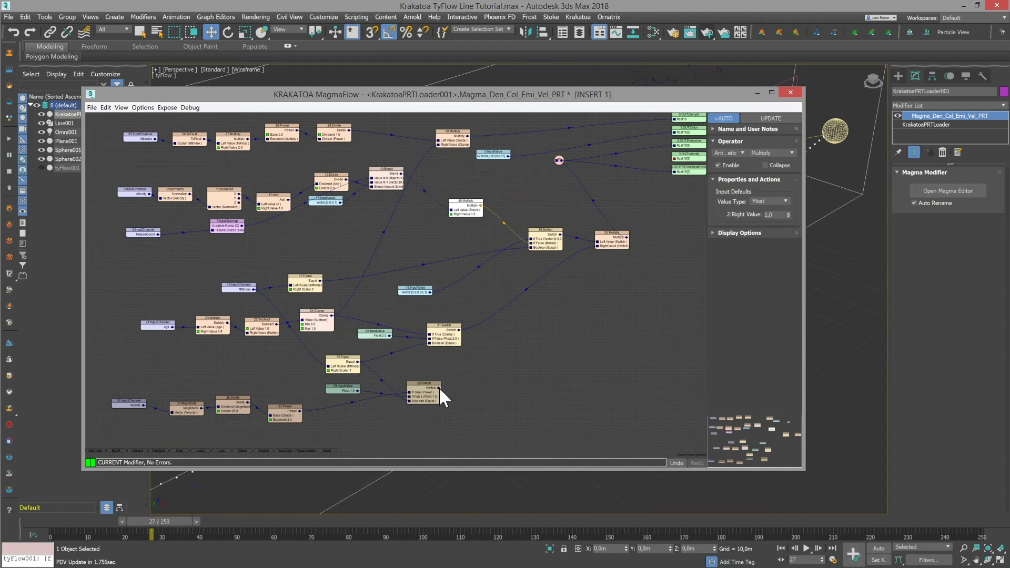
pyautogui.moveTo(440, 389); pyautogui.dragTo(449, 212)
# Branch another Switch off the Right Scalar 0 Equal node and feed a float InputValue of 0.7 into its If True input
pyautogui.rightClick(356, 255)
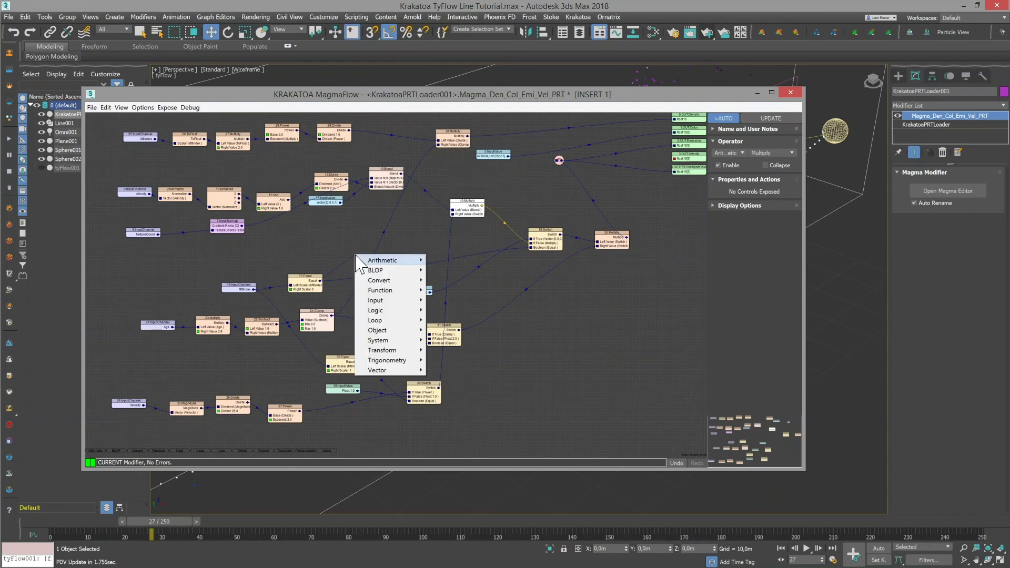
pyautogui.moveTo(357, 258)
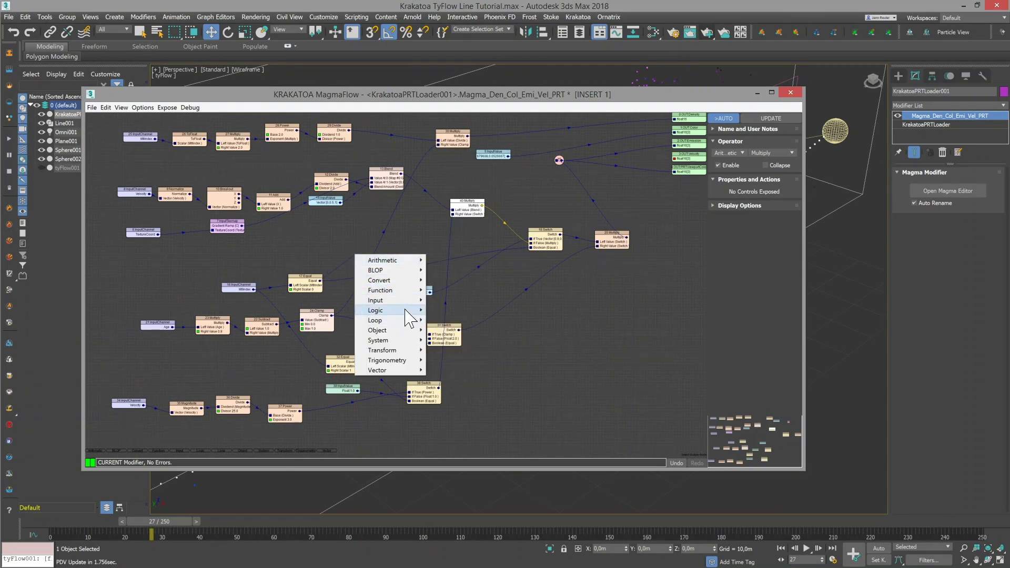
pyautogui.moveTo(408, 311)
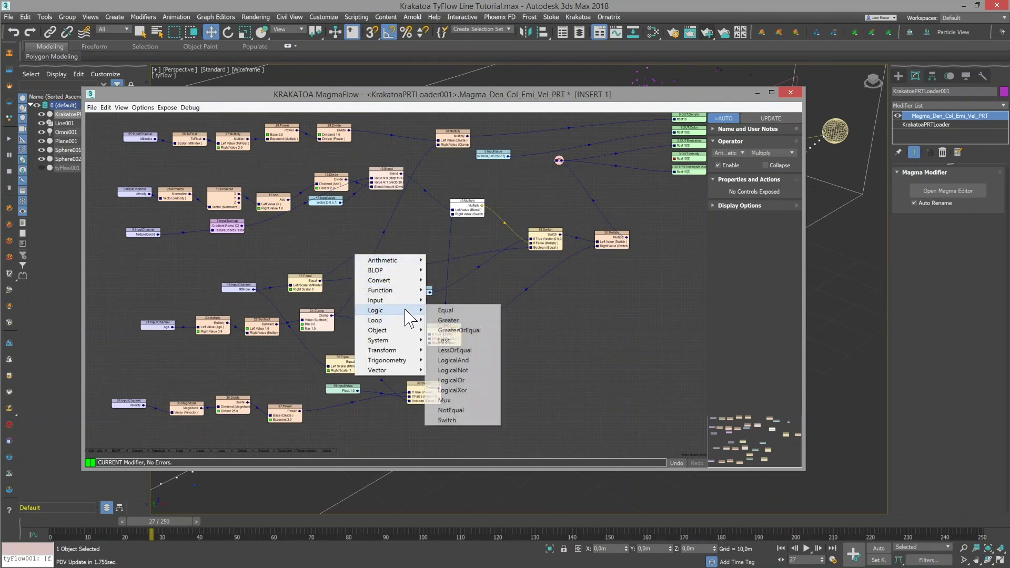
pyautogui.click(452, 419)
pyautogui.rightClick(326, 235)
pyautogui.moveTo(368, 282)
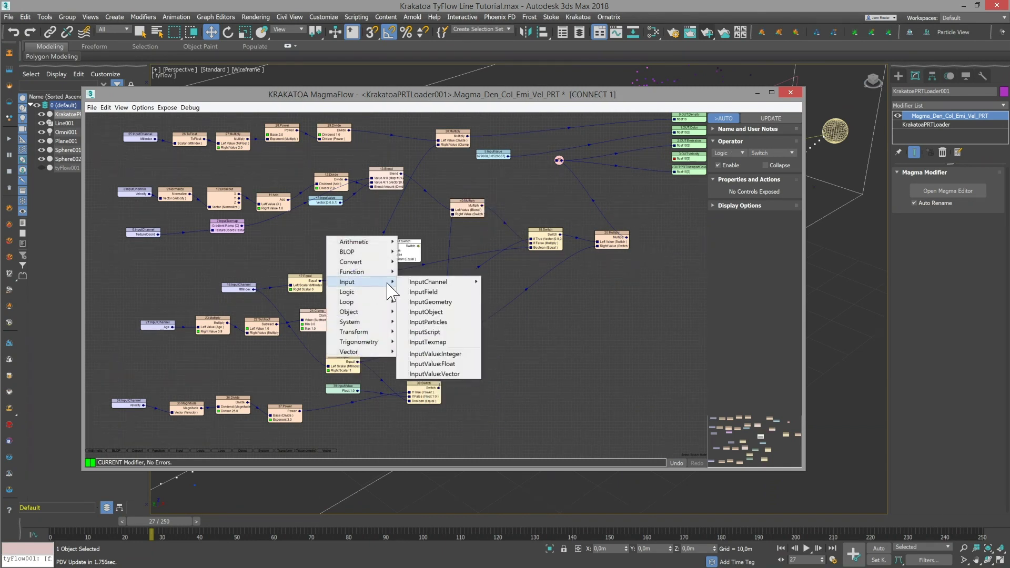
pyautogui.click(446, 364)
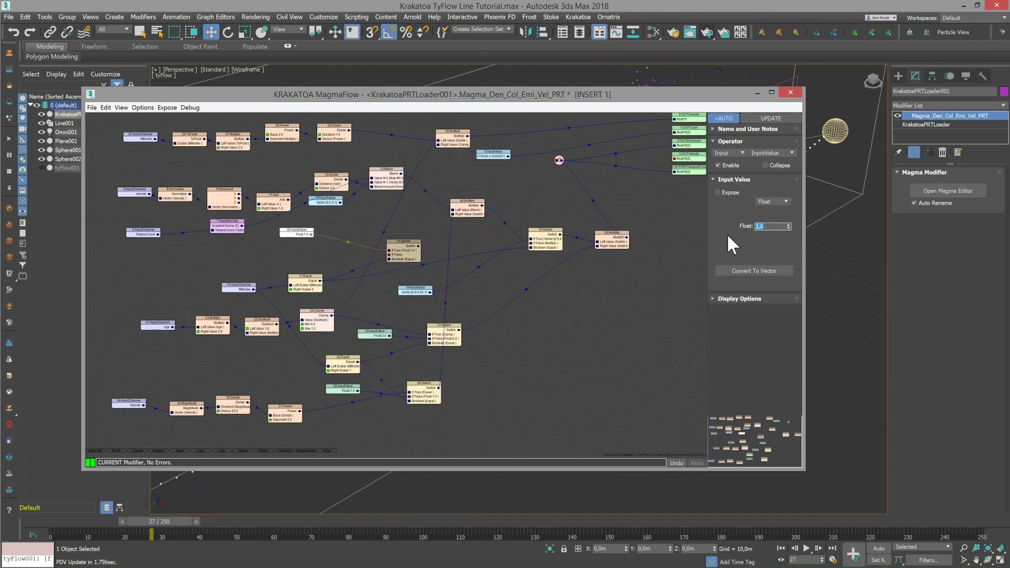
pyautogui.press('BackSpace')
pyautogui.write('0,7')
pyautogui.press('Return')
# Add a second float InputValue to the If False input of the material-index Switch
pyautogui.rightClick(348, 257)
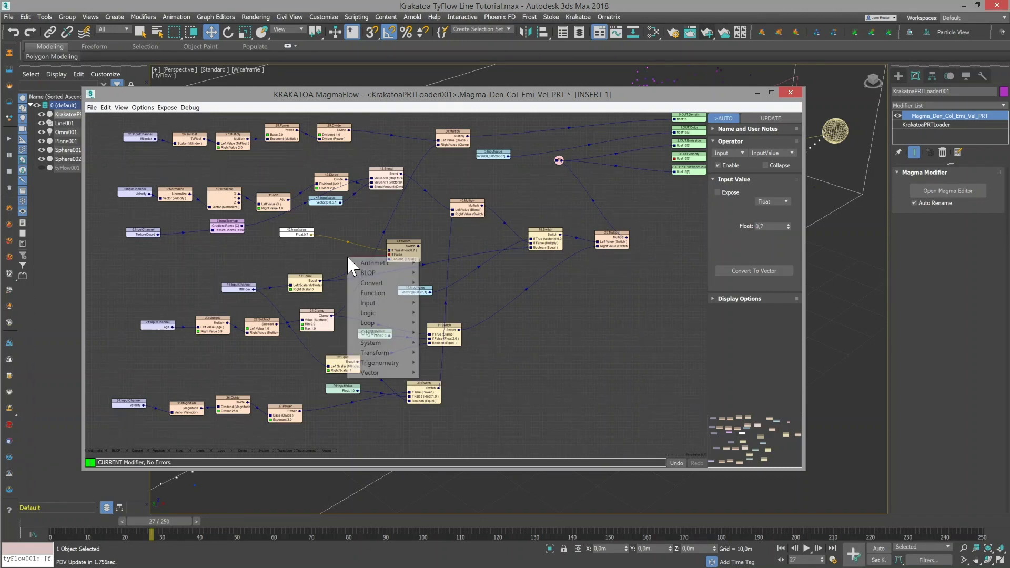
pyautogui.moveTo(367, 303)
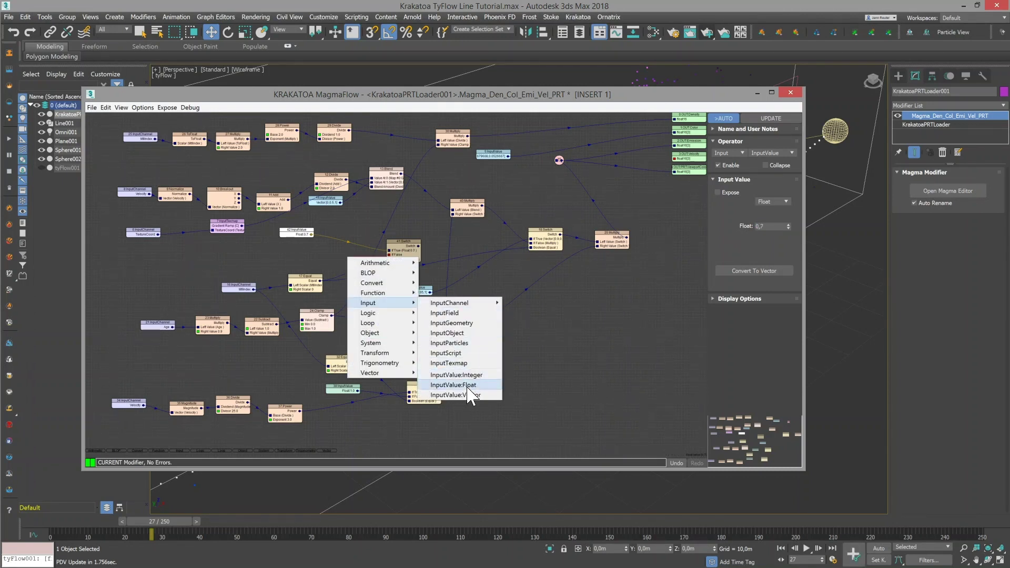
pyautogui.click(450, 374)
# Add a Multiply node after the material-index Switch, place it ahead of the color Switch, and render the frame
pyautogui.click(412, 257)
pyautogui.press('*')
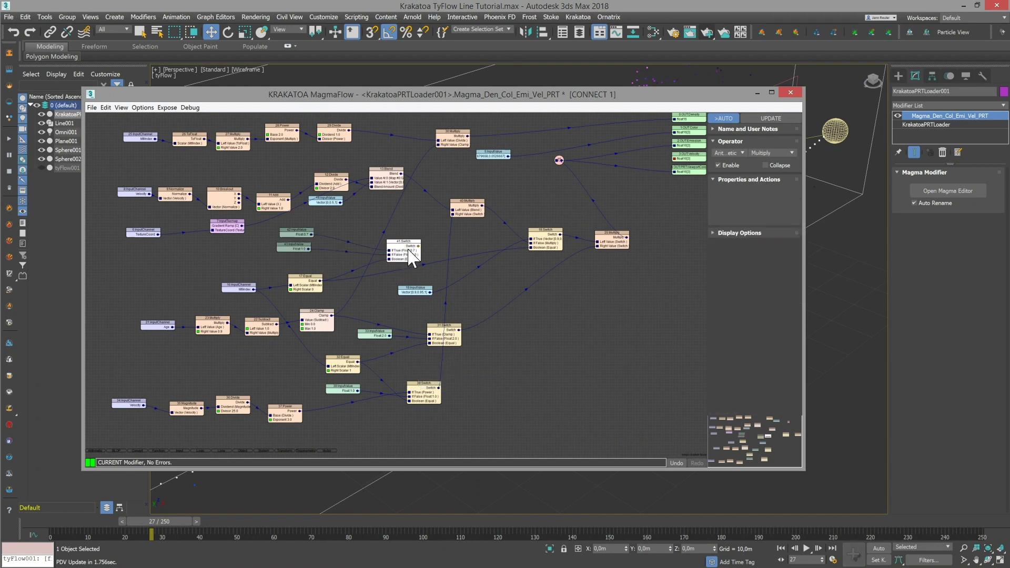
pyautogui.moveTo(440, 243); pyautogui.dragTo(476, 232)
pyautogui.moveTo(143, 405); pyautogui.dragTo(673, 159)
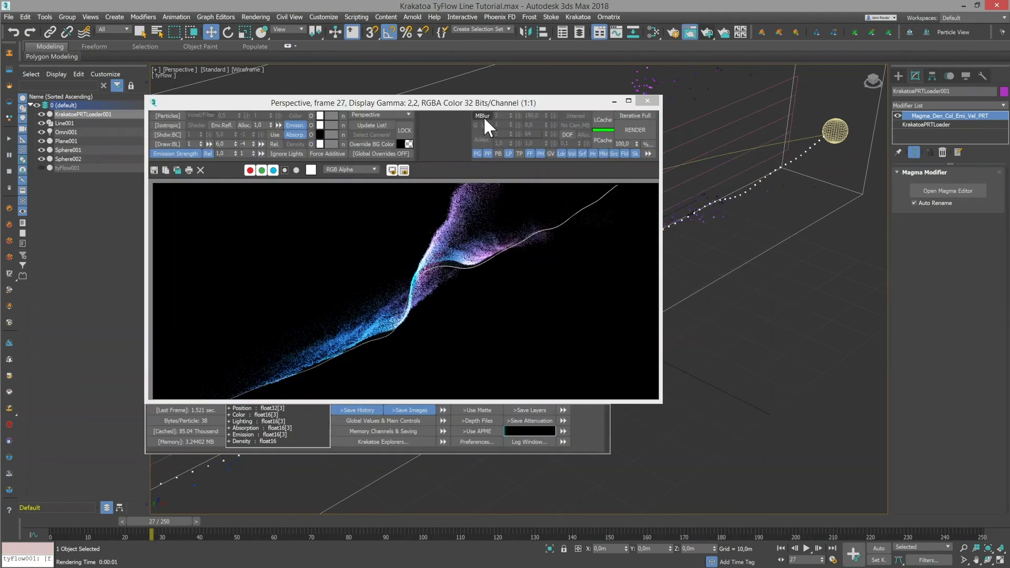
# Enable jittered, adaptive motion blur with a 360 shutter angle and a maximum of 20 segments, and render the frame
pyautogui.click(483, 116)
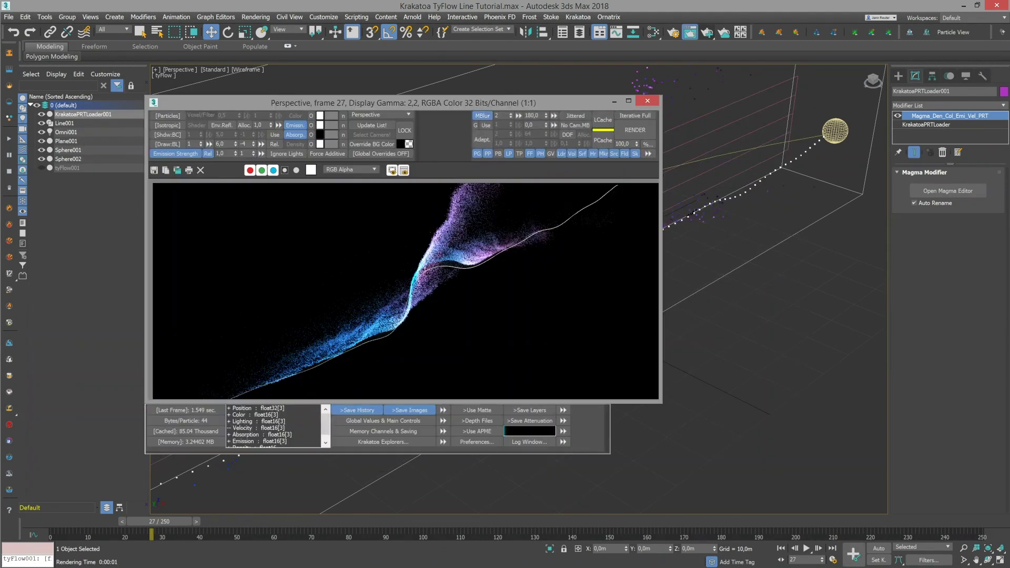
pyautogui.click(553, 115)
pyautogui.click(561, 154)
pyautogui.click(481, 141)
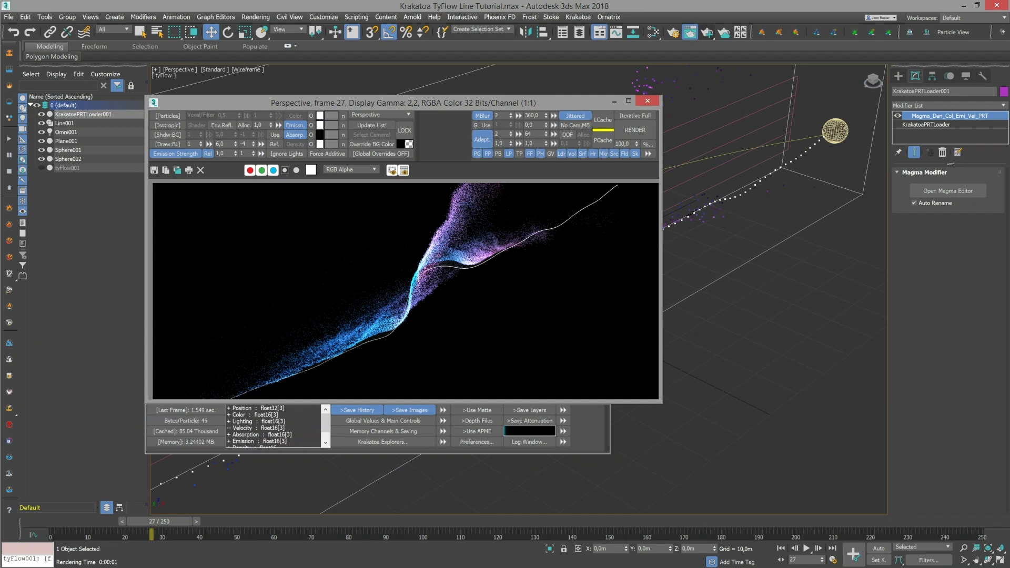
pyautogui.write('20')
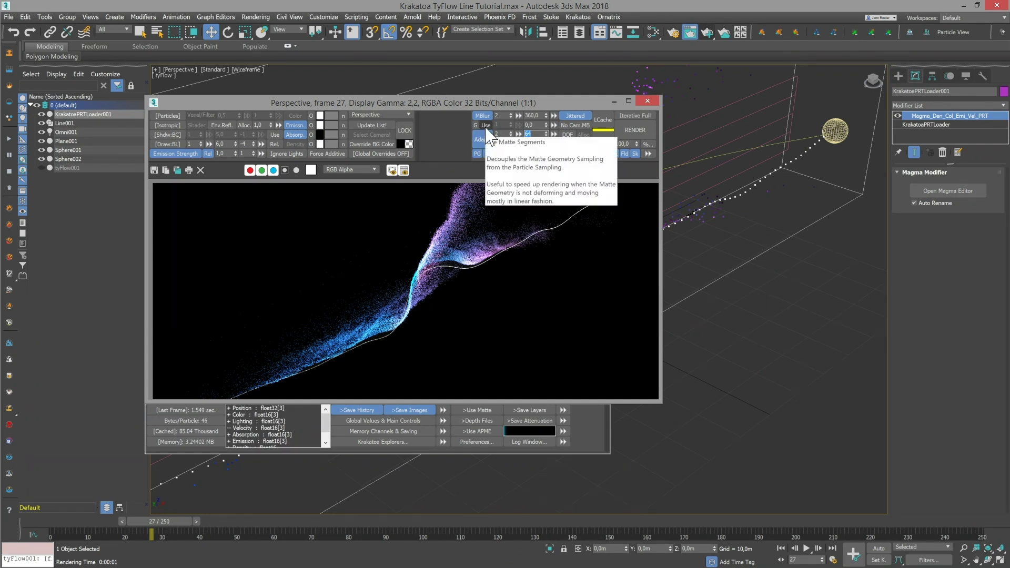
pyautogui.click(705, 33)
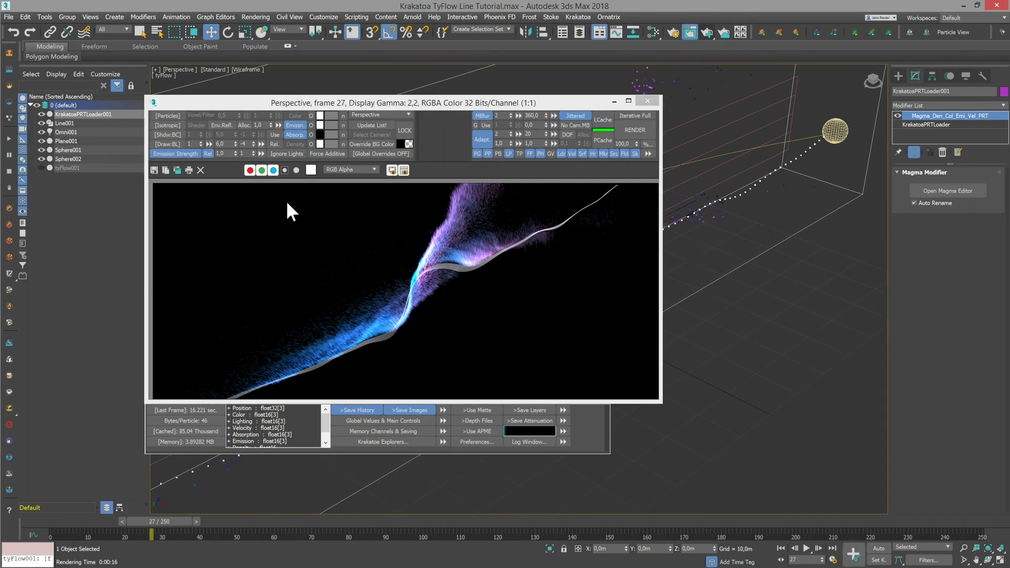
# Turn off the separate Emission Strength setting and render the frame again
pyautogui.click(194, 151)
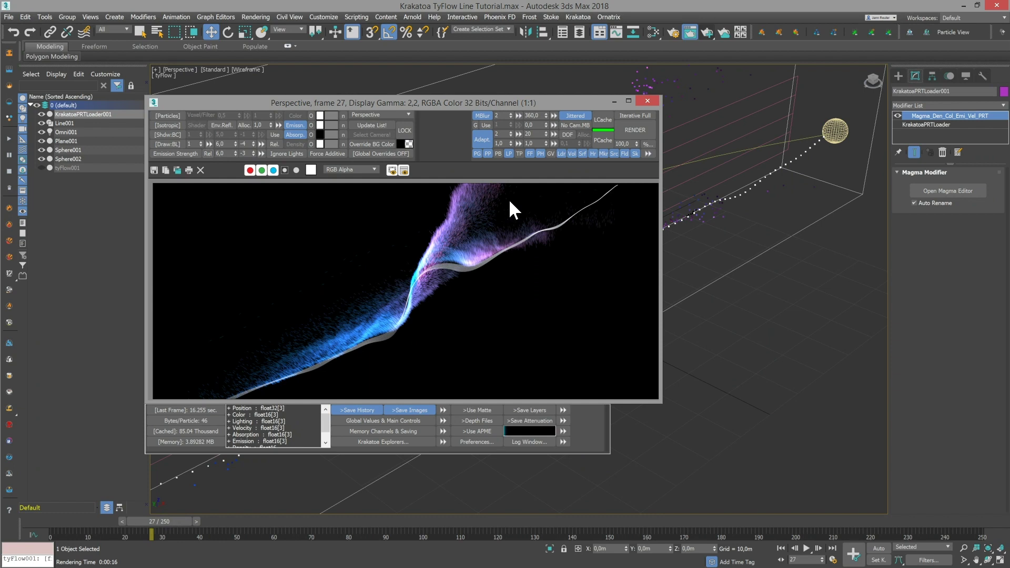
pyautogui.click(705, 35)
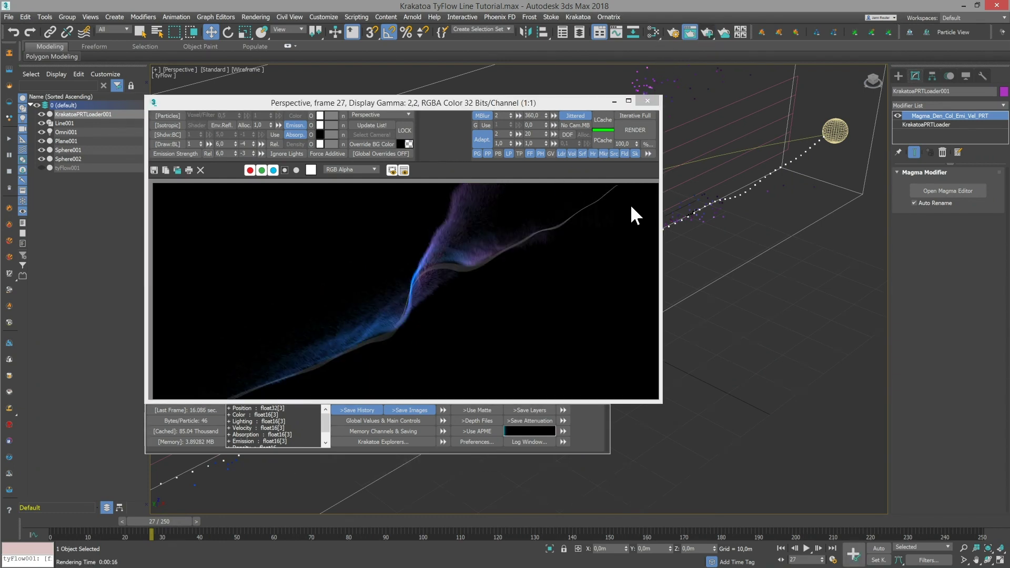
# Set the end flag of the Gradient Ramp map to RGB 41, 76, 255 and check the pink flag's color
pyautogui.click(653, 32)
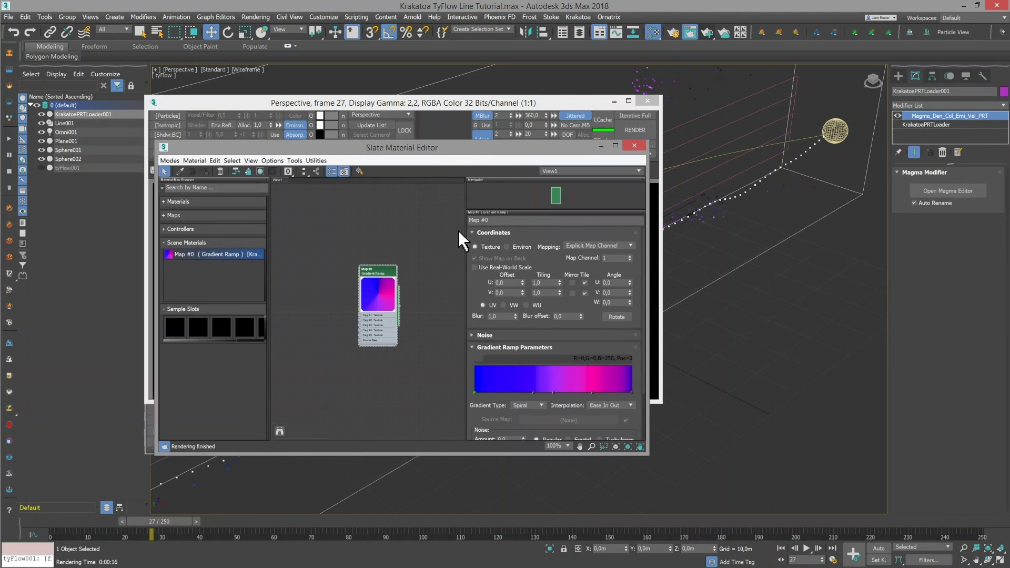
pyautogui.doubleClick(631, 393)
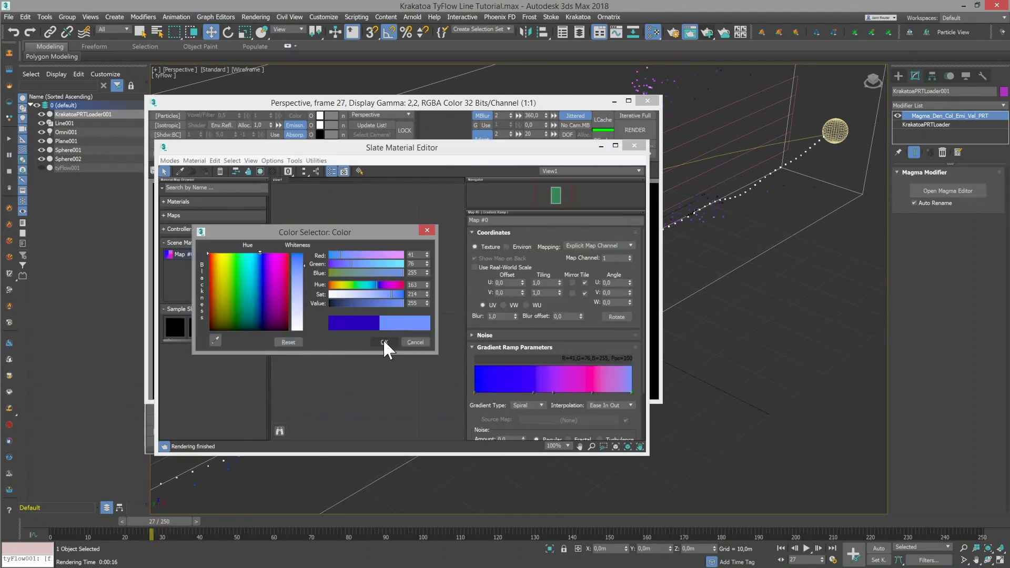
pyautogui.click(383, 341)
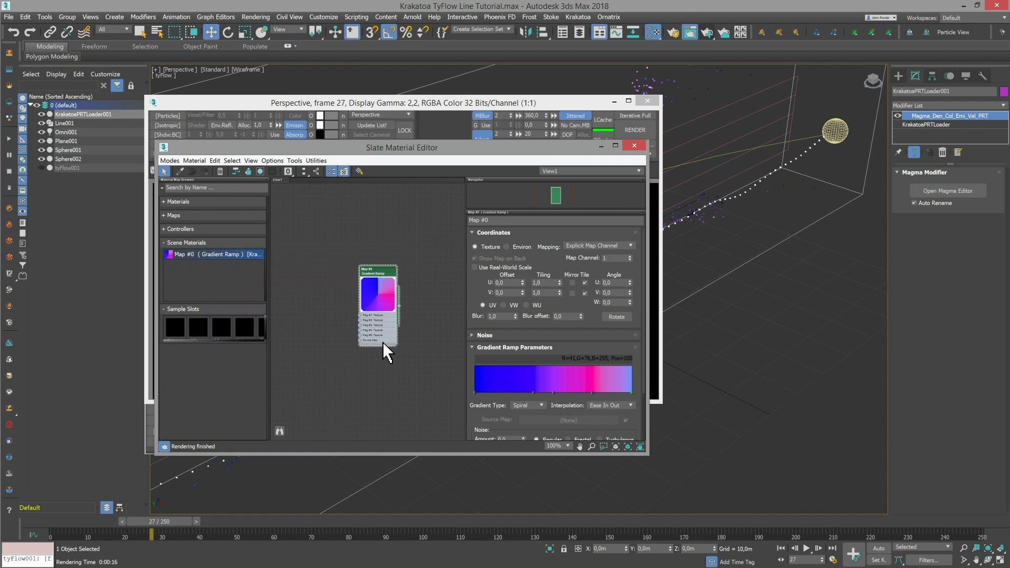
pyautogui.doubleClick(593, 392)
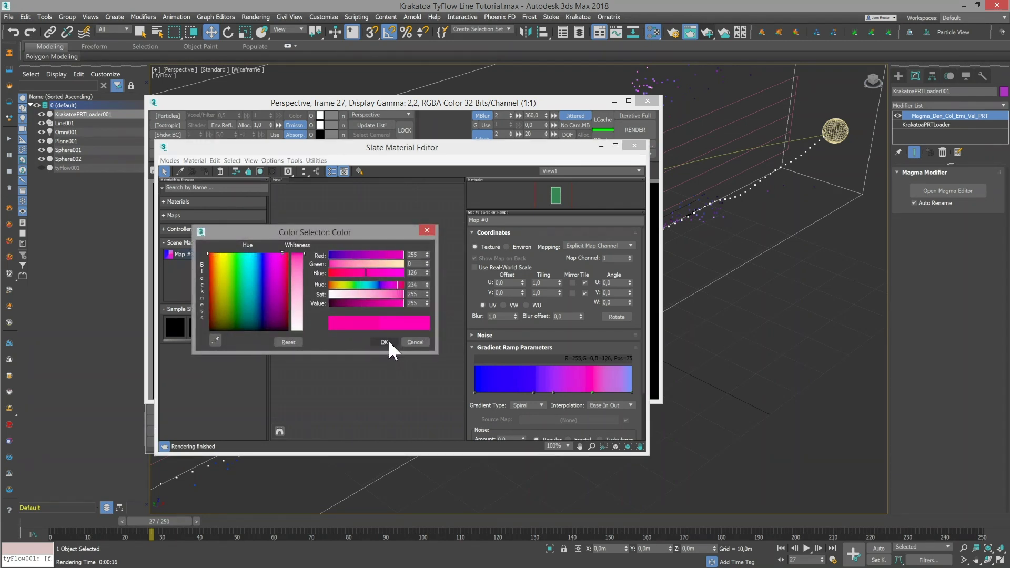
# Move the Gradient Ramp's middle purple flag to about position 39 and set its color to RGB 34, 4, 255
pyautogui.click(554, 392)
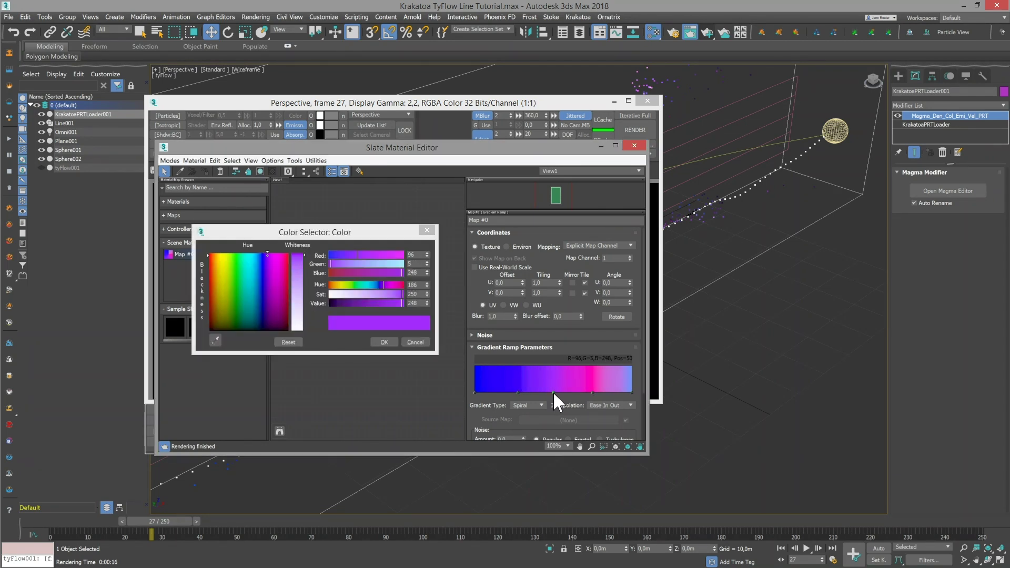
pyautogui.moveTo(553, 391); pyautogui.dragTo(535, 390)
pyautogui.moveTo(400, 303); pyautogui.dragTo(432, 301)
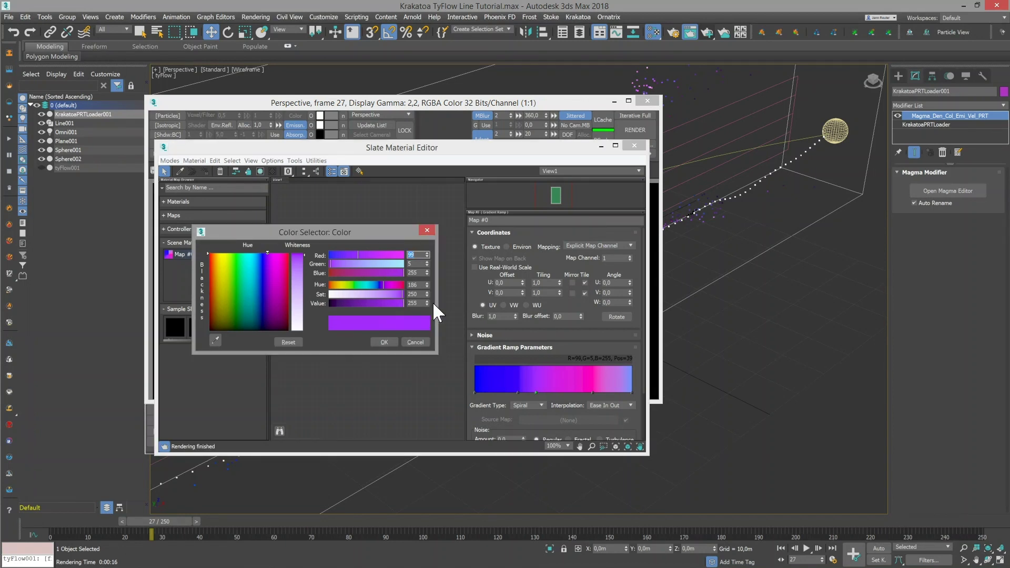
pyautogui.write('34')
pyautogui.press('Return')
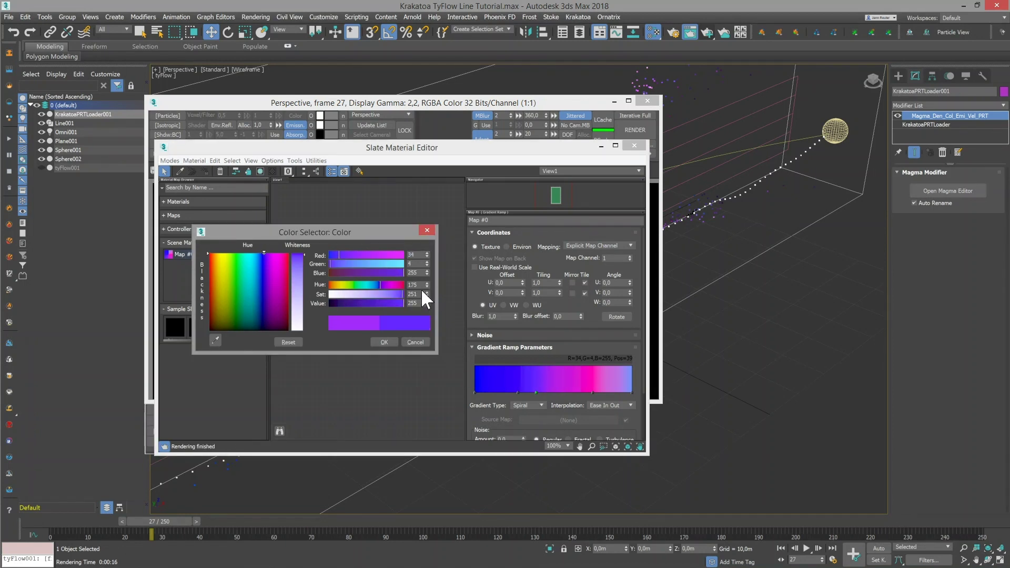
pyautogui.click(384, 342)
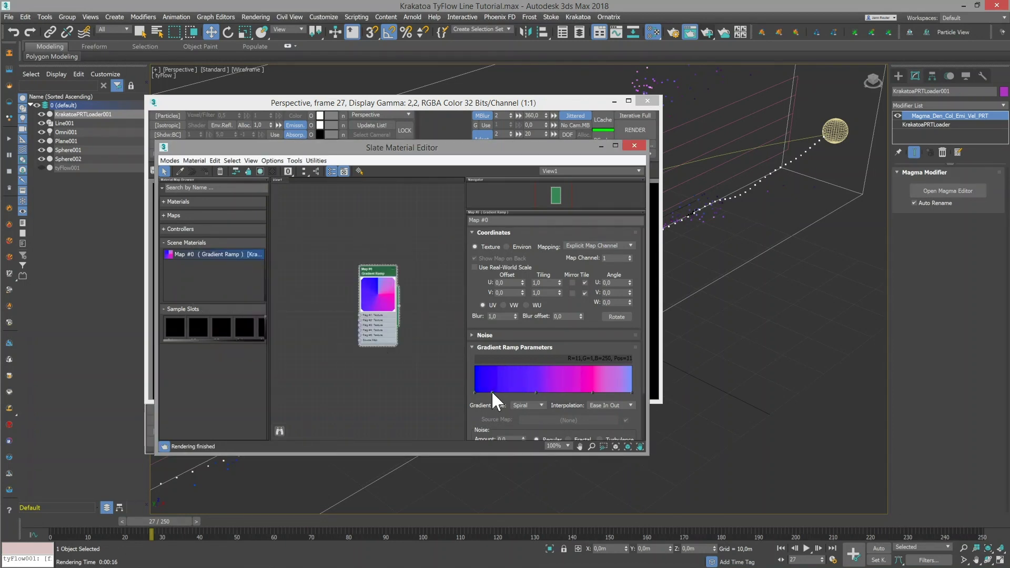
# Lighten the gradient flag at position 12 to a paler violet-blue and set the start flag to RGB 60, 0, 255
pyautogui.doubleClick(492, 390)
pyautogui.click(427, 302)
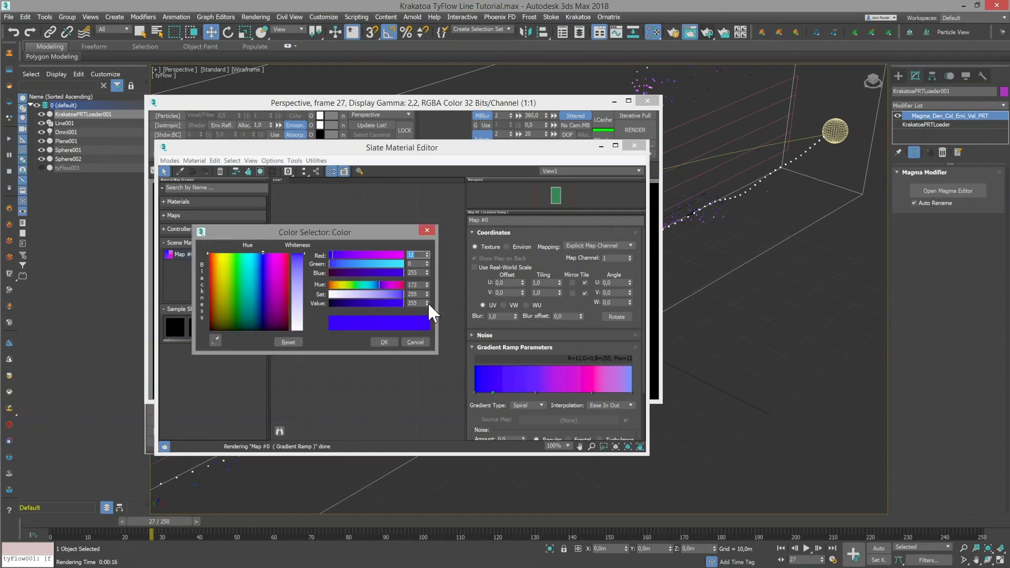
pyautogui.click(391, 292)
pyautogui.click(390, 342)
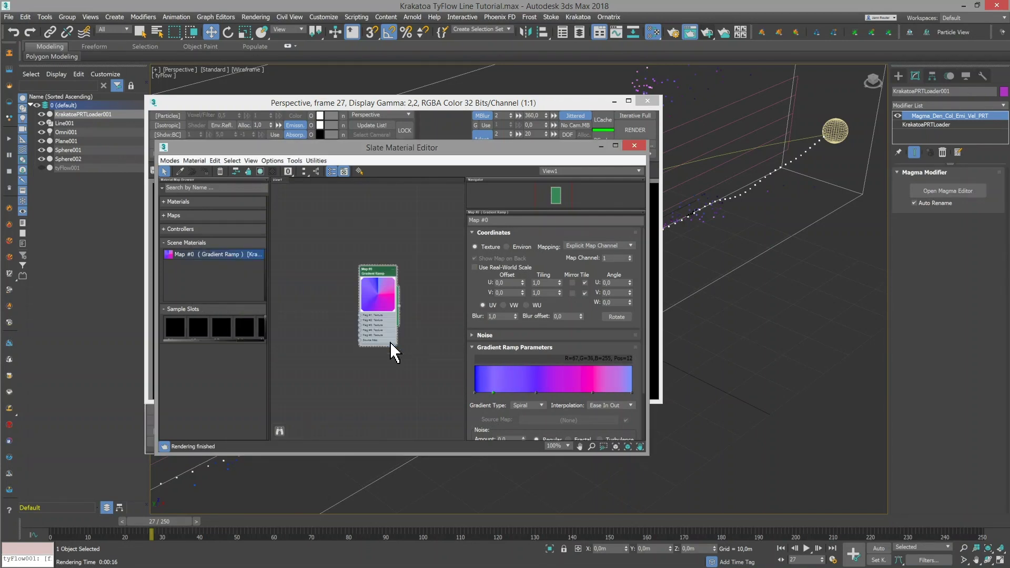
pyautogui.doubleClick(473, 391)
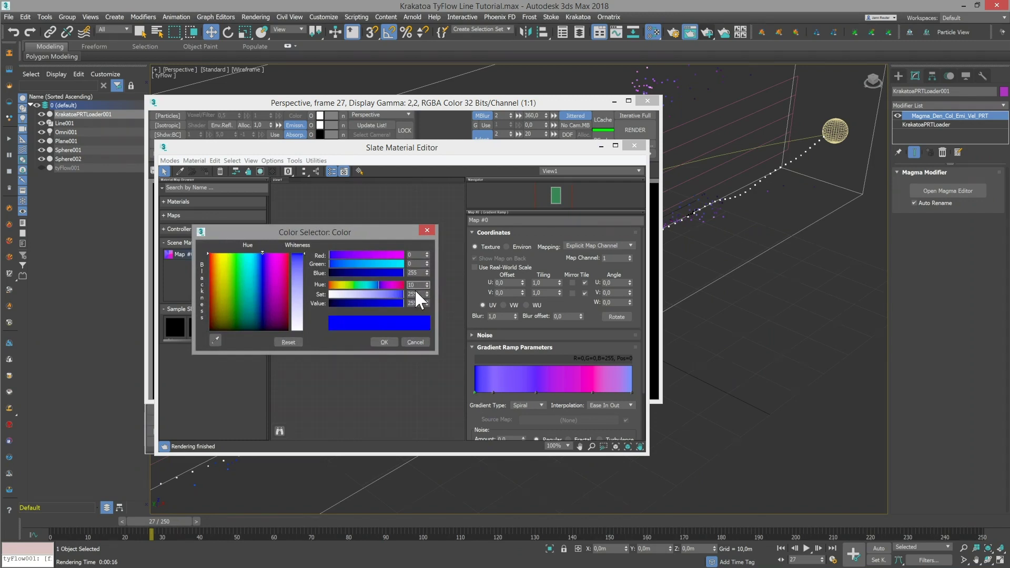
pyautogui.click(380, 339)
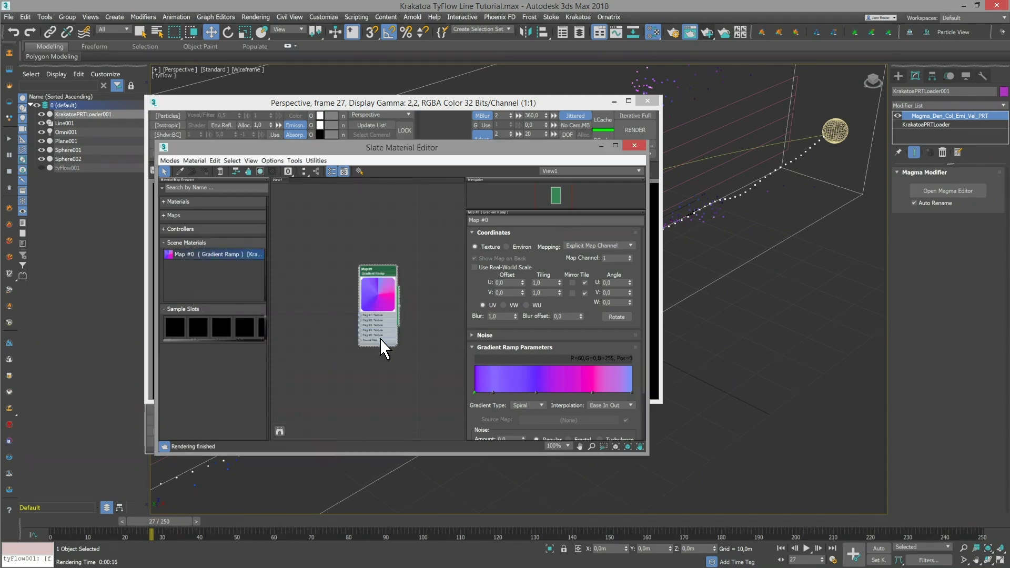
# Set the Gradient Ramp interpolation to Linear and render the frame
pyautogui.click(611, 405)
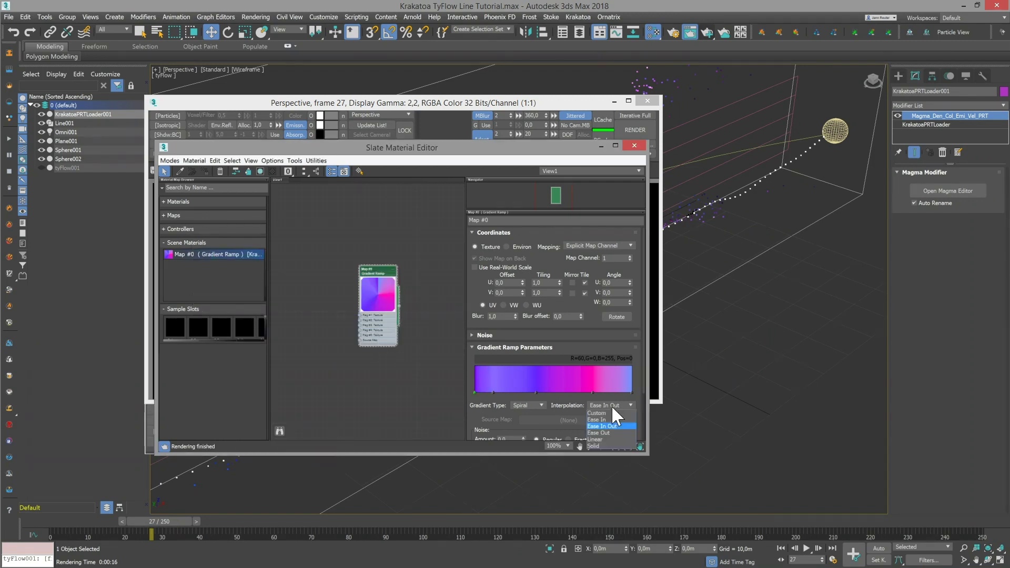
pyautogui.click(598, 438)
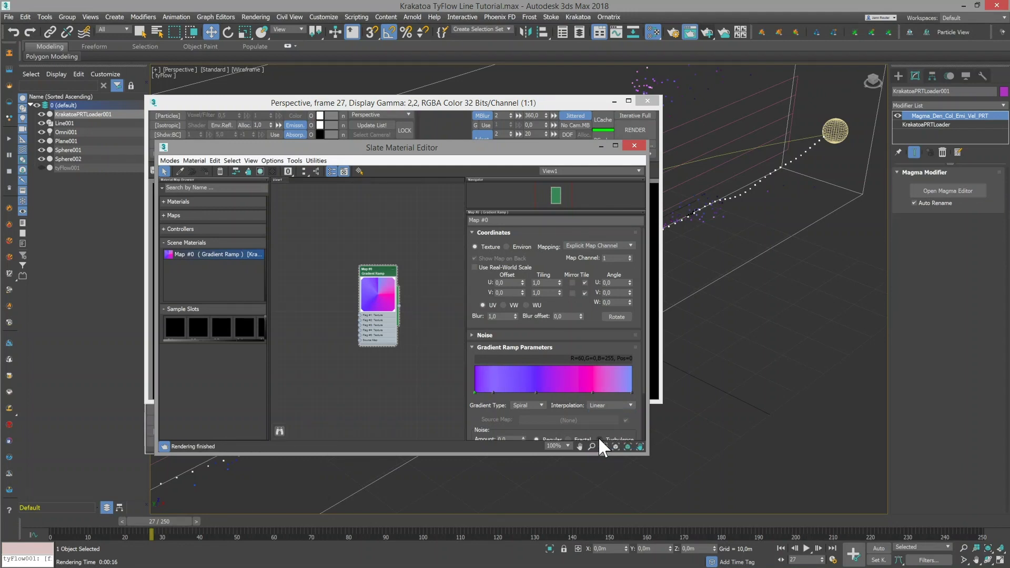
pyautogui.moveTo(630, 302); pyautogui.dragTo(618, 217)
pyautogui.click(709, 33)
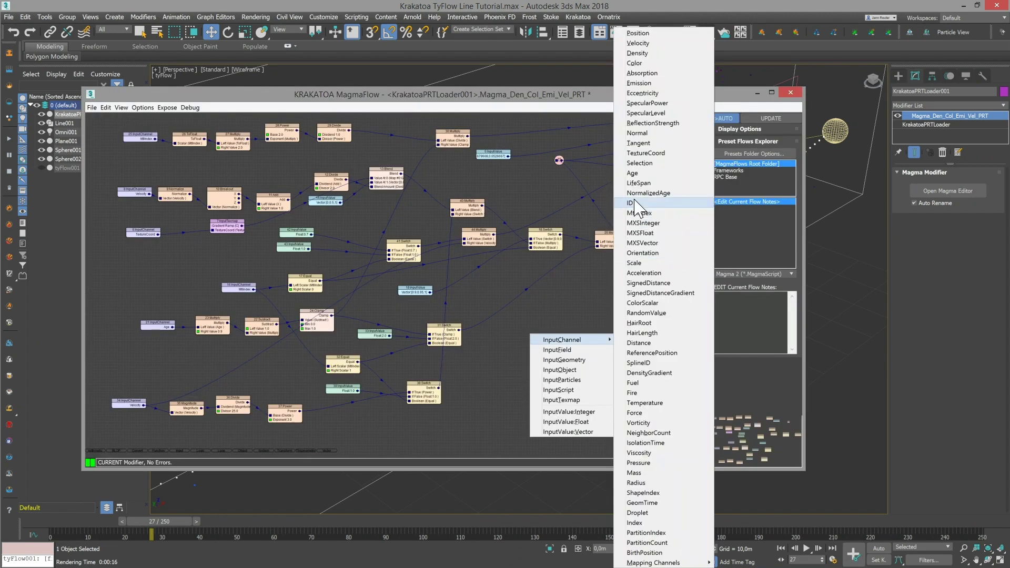
# Add an ID input channel to the Magma flow and feed it into an integer Modulo node with a divisor of 1000
pyautogui.click(542, 339)
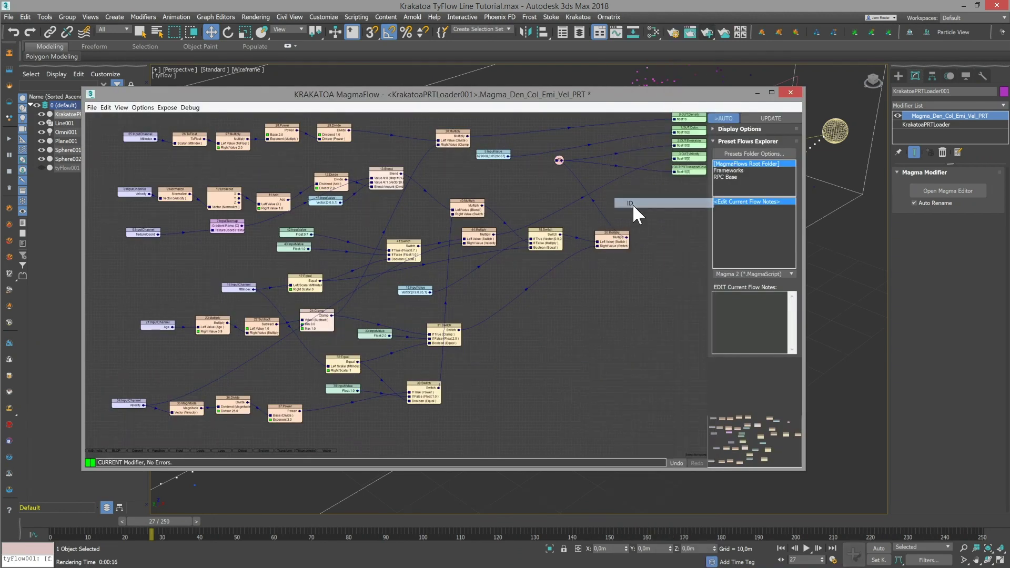
pyautogui.rightClick(578, 302)
pyautogui.click(678, 365)
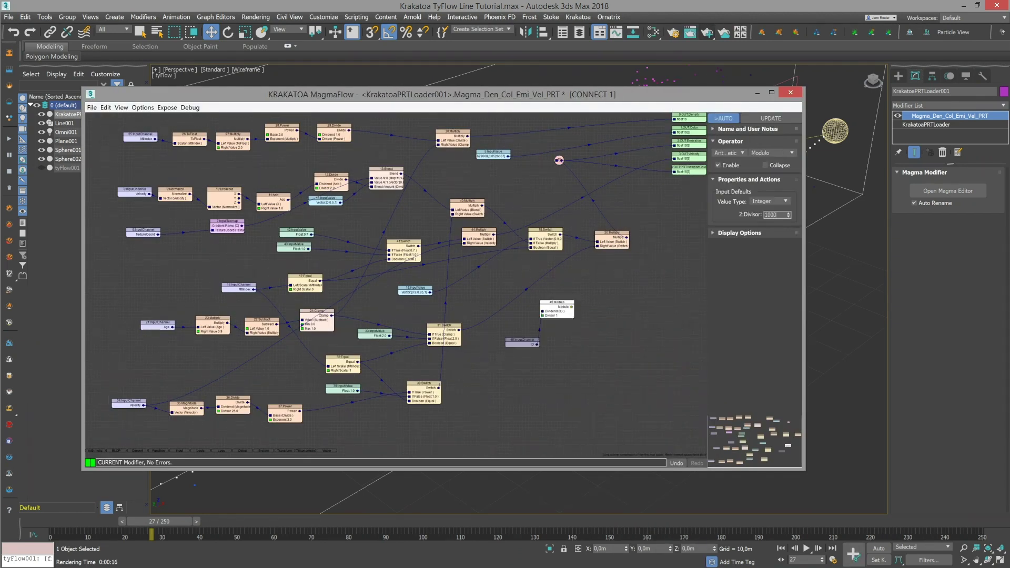
pyautogui.press('Return')
# Add a UniformRandom node seeded by the particle ID with a maximum of 100, and convert its output with a ToInt node
pyautogui.rightClick(552, 348)
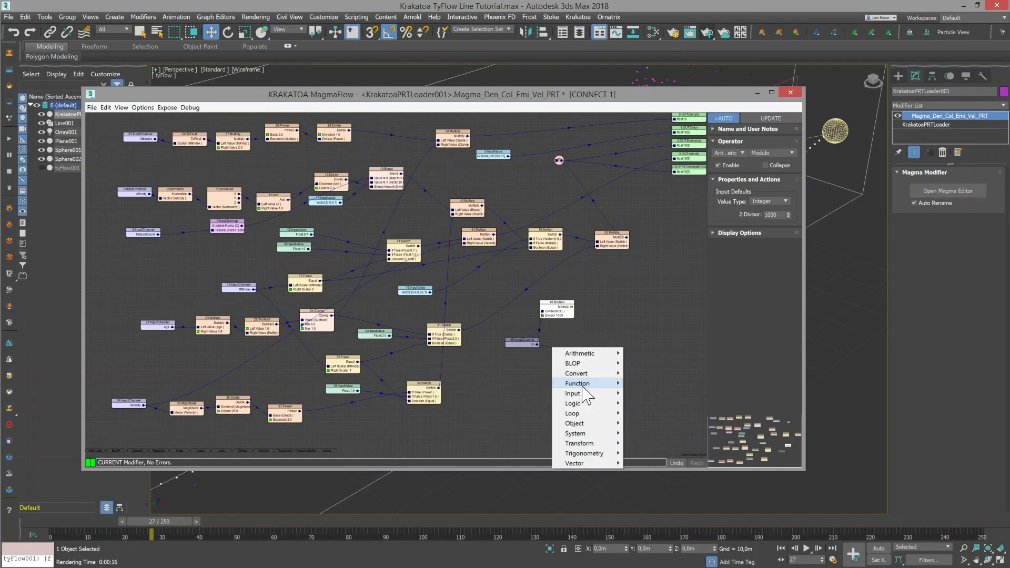
pyautogui.moveTo(586, 384)
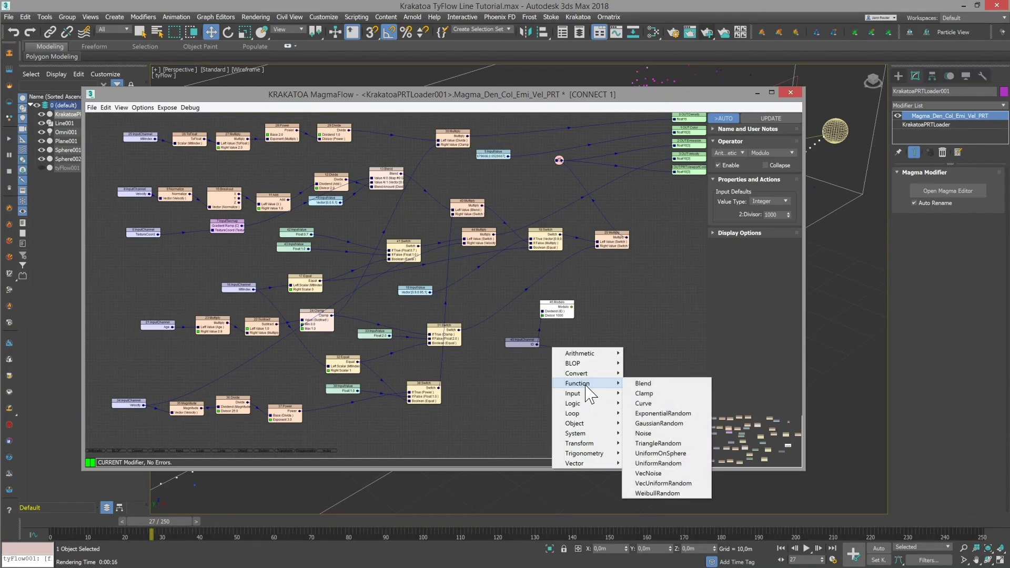
pyautogui.click(677, 464)
pyautogui.press('Return')
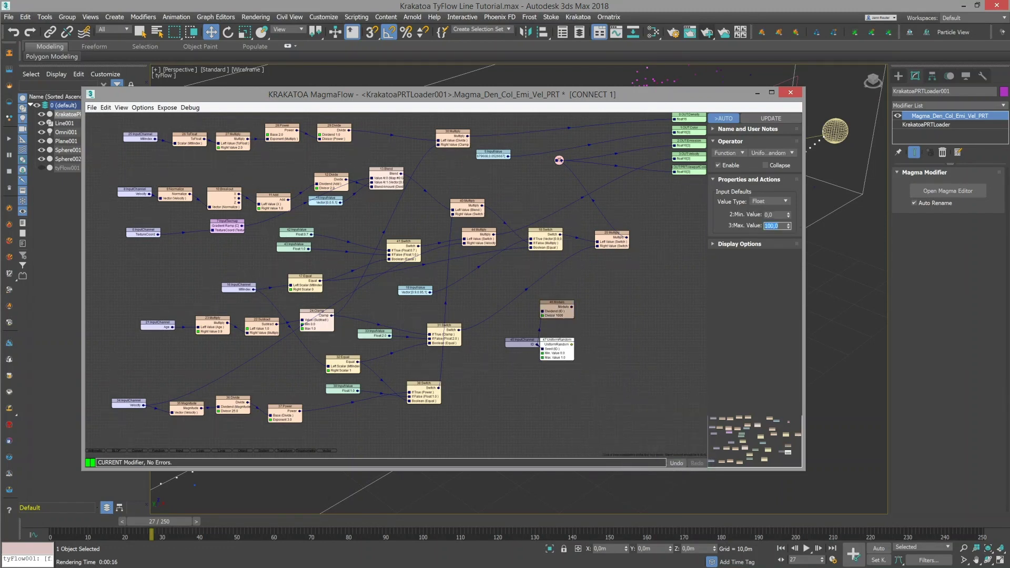
pyautogui.moveTo(617, 361)
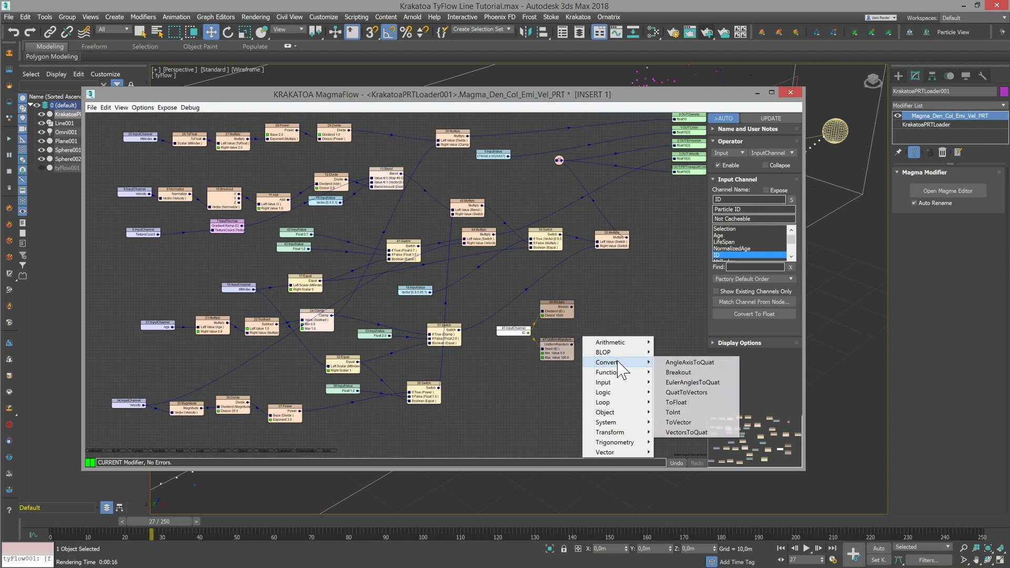
pyautogui.click(679, 412)
# Add an Equal node with value type Integer that compares the Modulo result with the ToInt output
pyautogui.moveTo(572, 307); pyautogui.dragTo(630, 314)
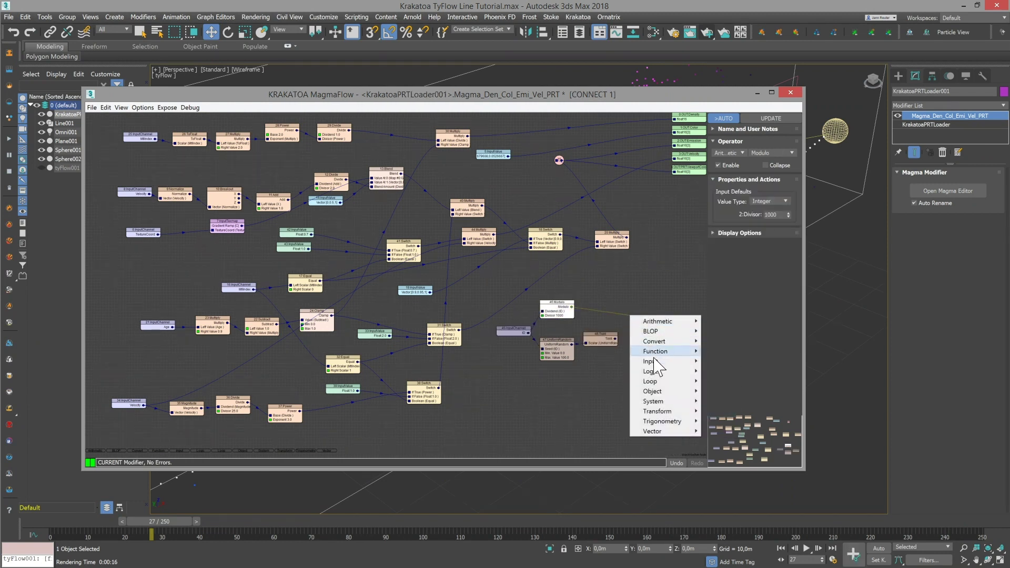
pyautogui.moveTo(660, 371)
pyautogui.click(721, 374)
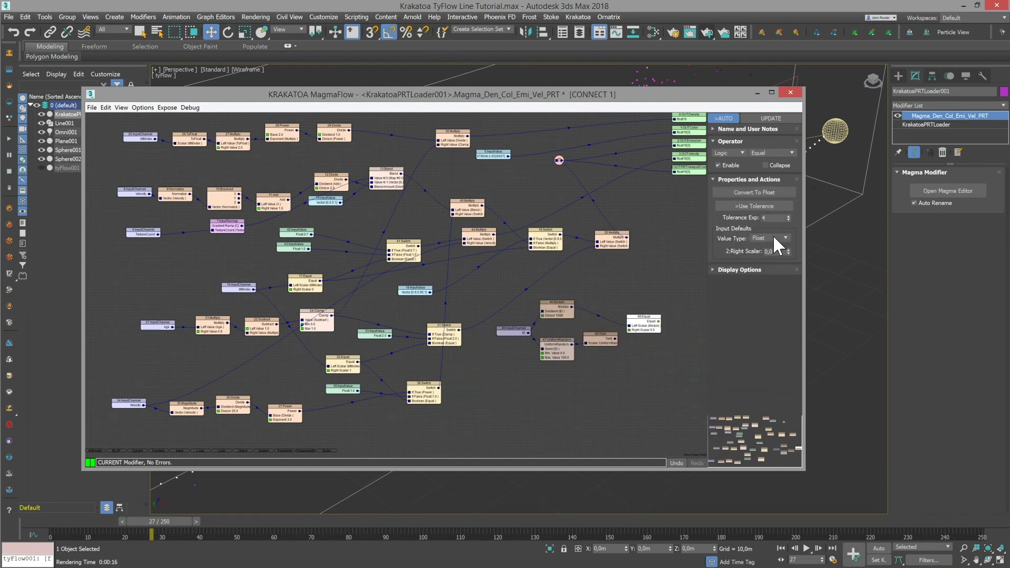
pyautogui.click(759, 246)
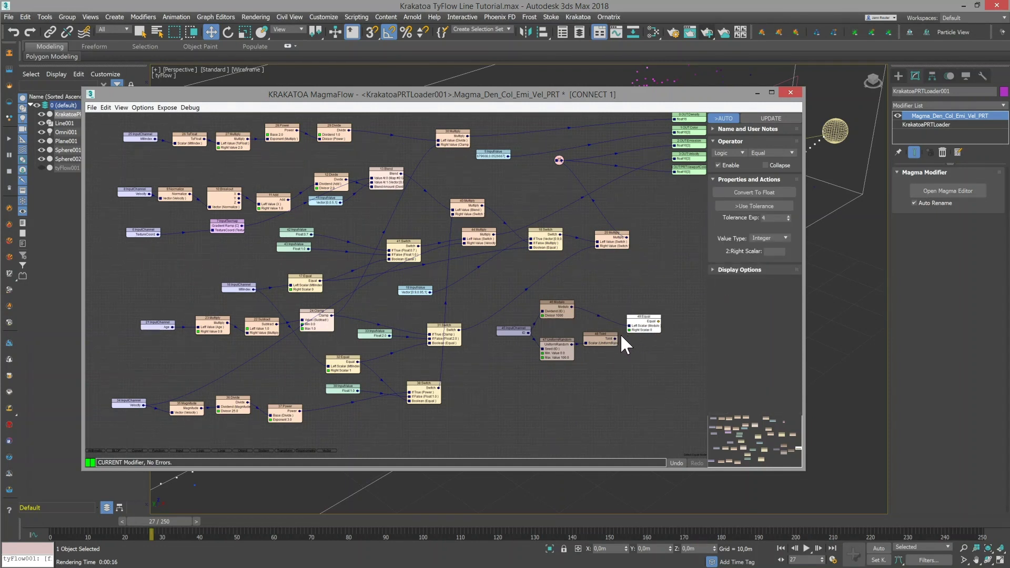
pyautogui.moveTo(628, 330); pyautogui.dragTo(631, 330)
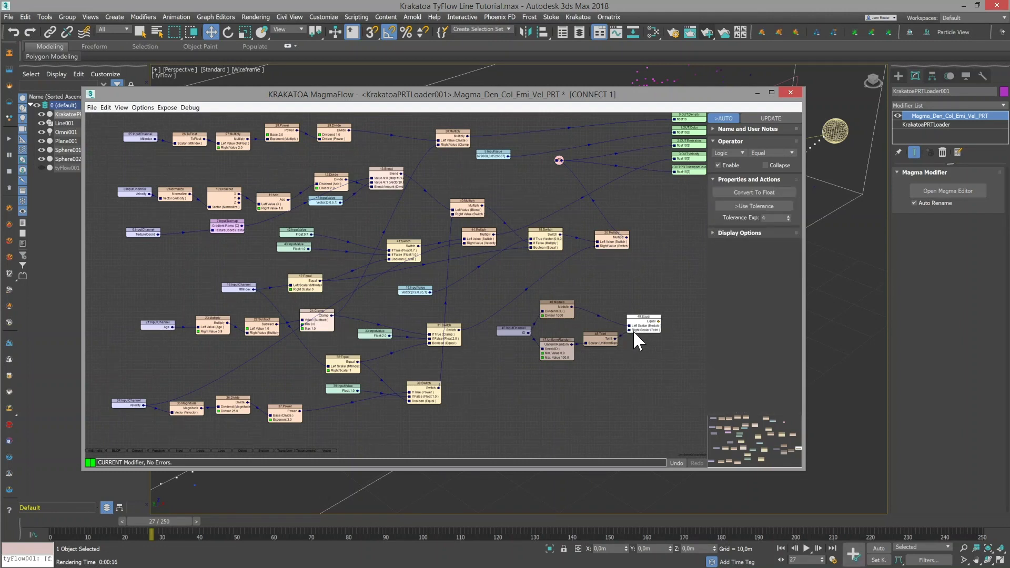
# Add a Switch node whose Boolean input is driven by the new Equal node
pyautogui.moveTo(667, 320); pyautogui.dragTo(646, 313, button='middle')
pyautogui.moveTo(637, 313); pyautogui.dragTo(654, 314)
pyautogui.rightClick(654, 314)
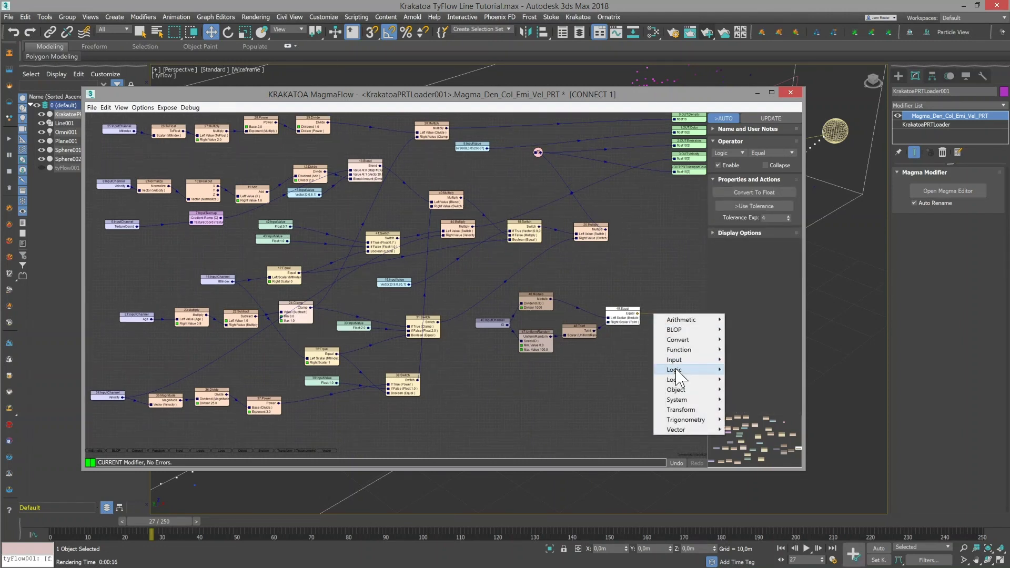
pyautogui.moveTo(684, 371)
pyautogui.click(755, 477)
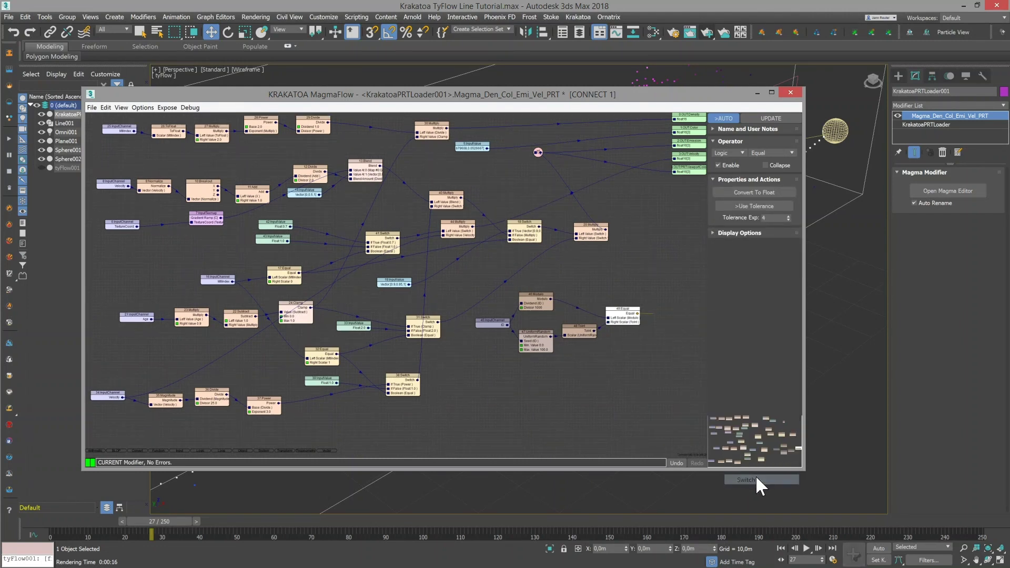
# Add a second ID-seeded UniformRandom node with a minimum of 0.01 and feed it into a new Multiply node
pyautogui.rightClick(568, 296)
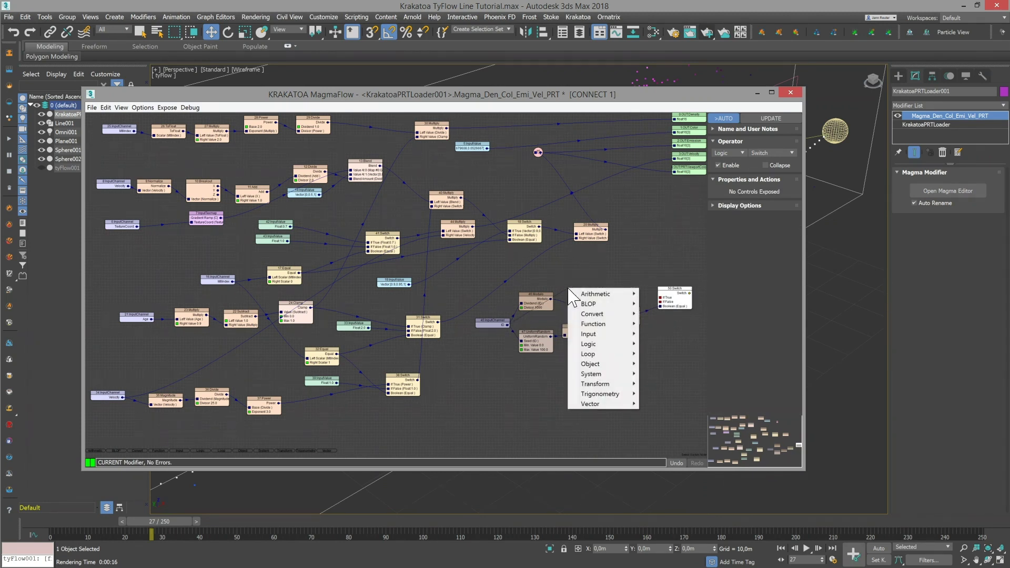
pyautogui.moveTo(601, 326)
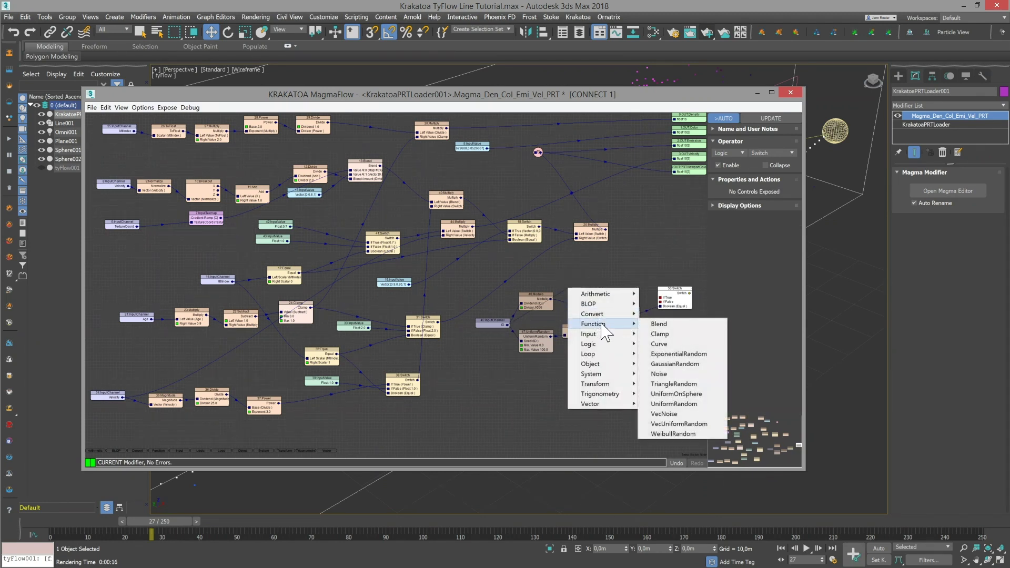
pyautogui.click(673, 403)
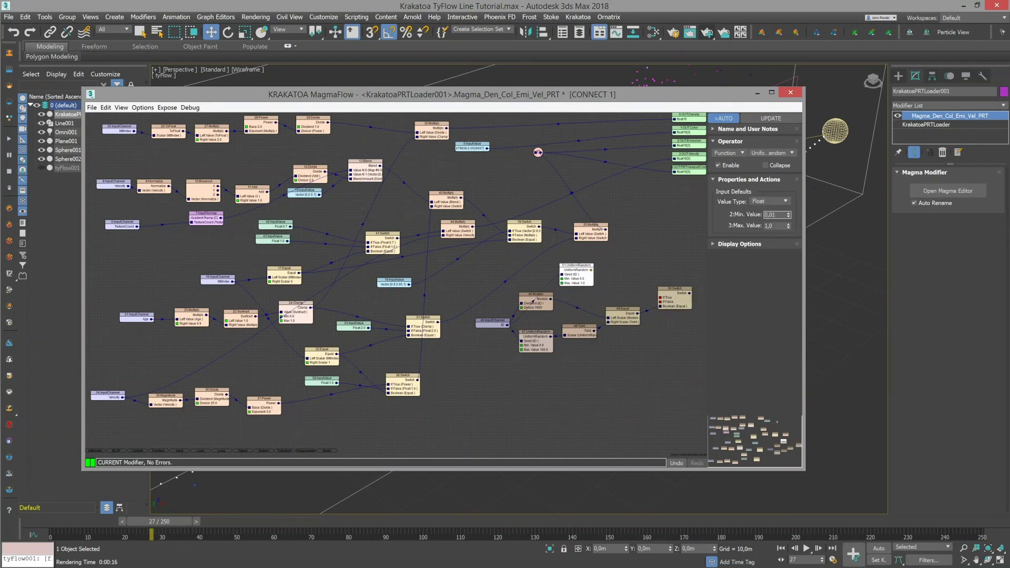
pyautogui.press('Return')
pyautogui.press('*')
pyautogui.moveTo(609, 265); pyautogui.dragTo(618, 268)
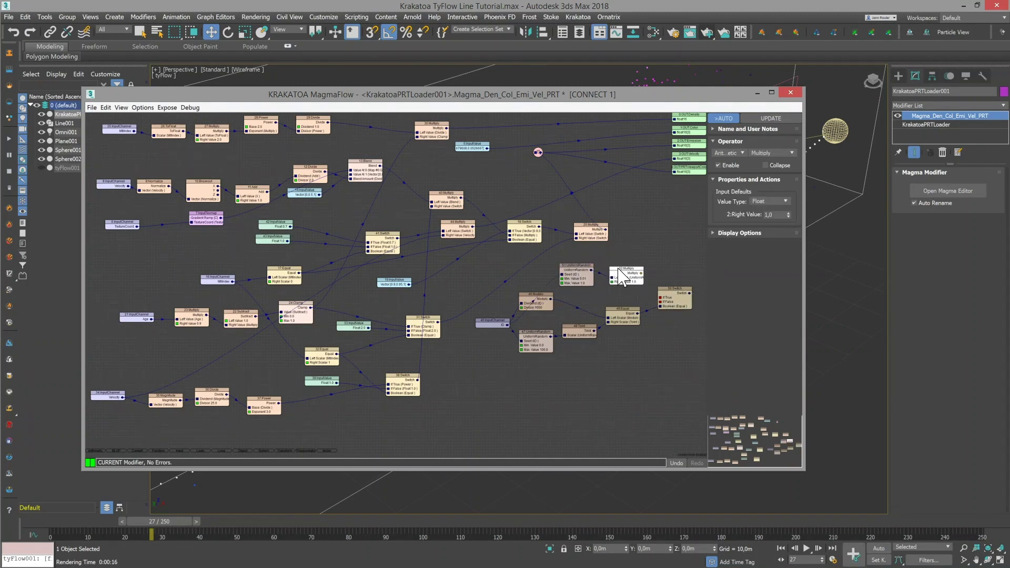
# Add a vector input value of 1, 1, 1 and feed it into the new Multiply node
pyautogui.rightClick(601, 293)
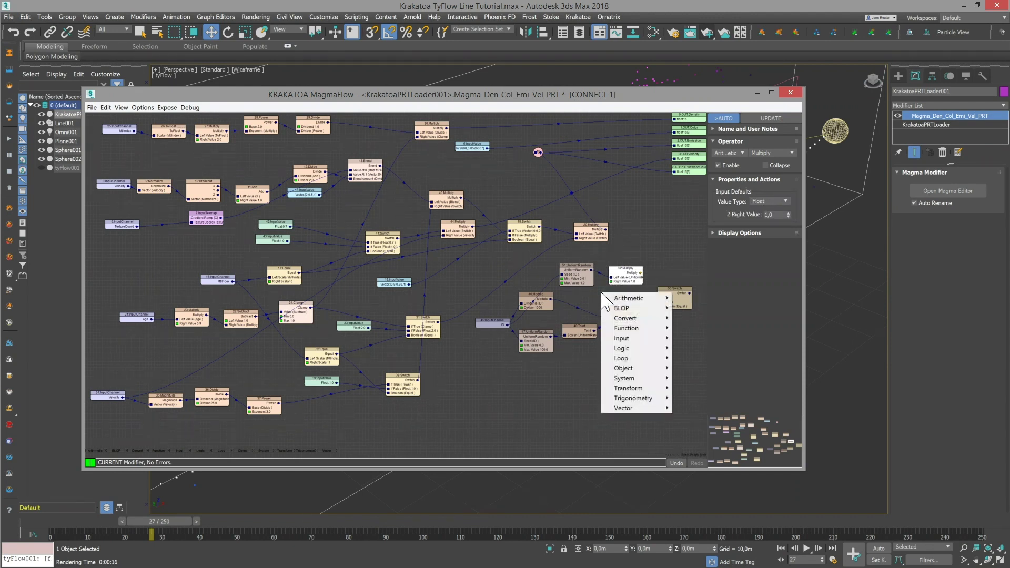
pyautogui.moveTo(621, 339)
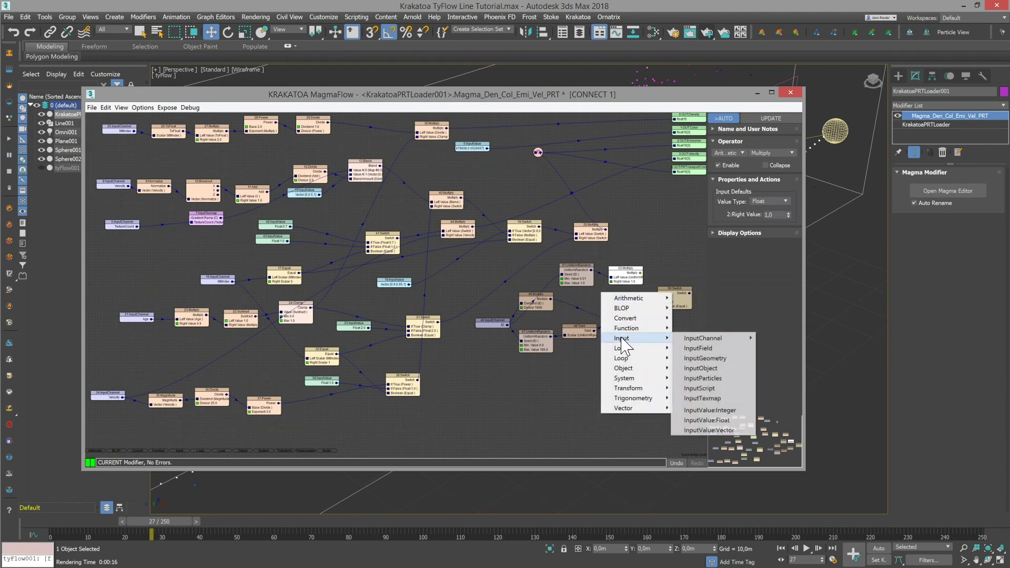
pyautogui.click(705, 431)
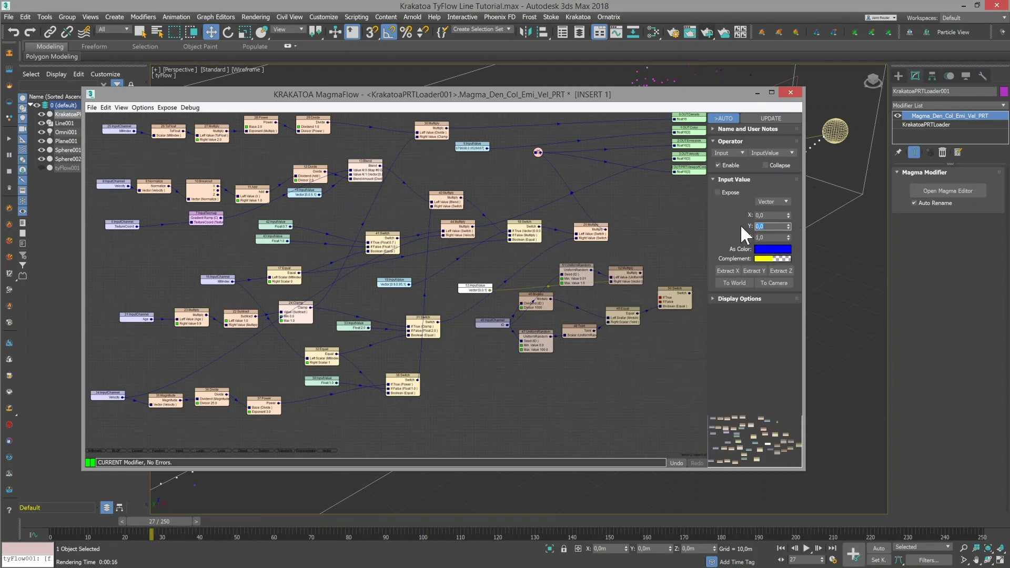
pyautogui.doubleClick(769, 215)
pyautogui.write('1')
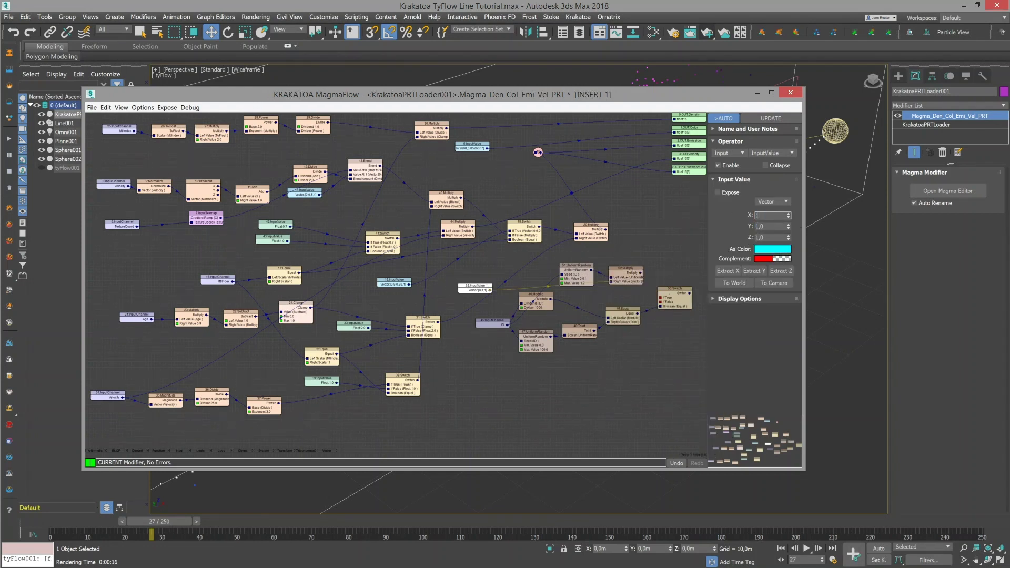
pyautogui.press('Return')
# Connect the new Multiply to the Switch's If True input and the existing color Multiply to If False, and render the frame
pyautogui.moveTo(660, 298); pyautogui.dragTo(662, 299)
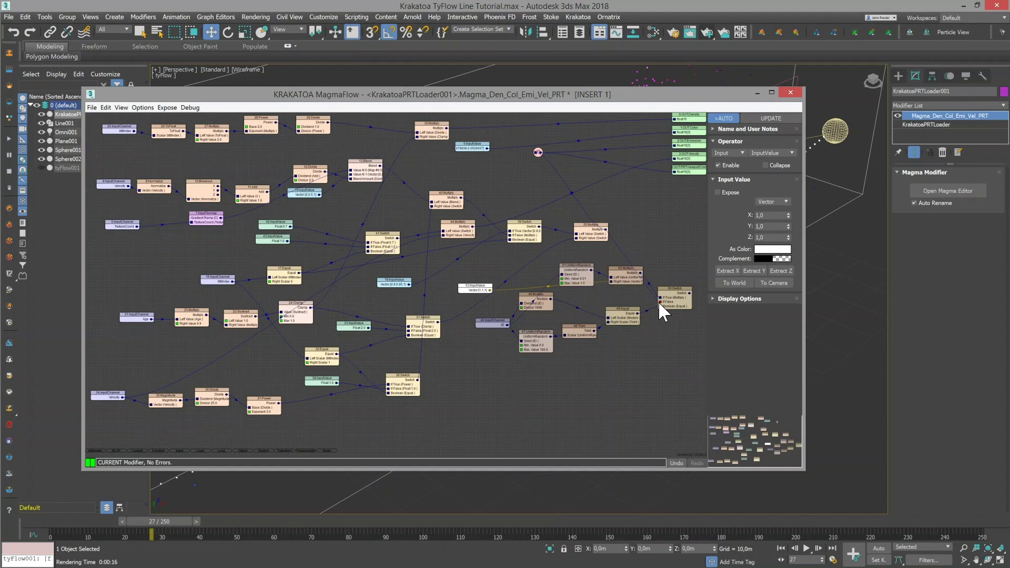
pyautogui.moveTo(658, 302); pyautogui.dragTo(659, 301)
pyautogui.click(703, 33)
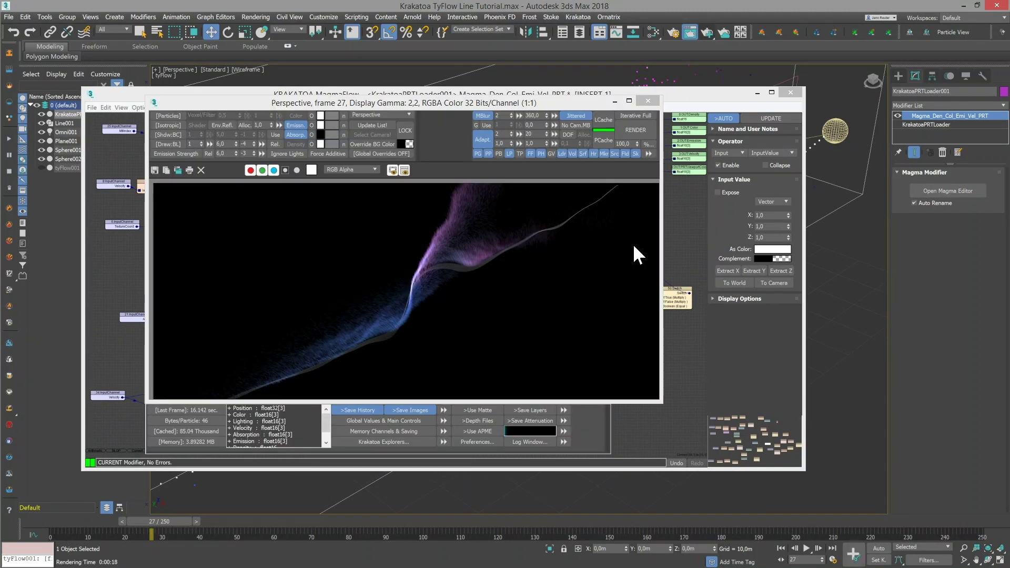
pyautogui.click(648, 100)
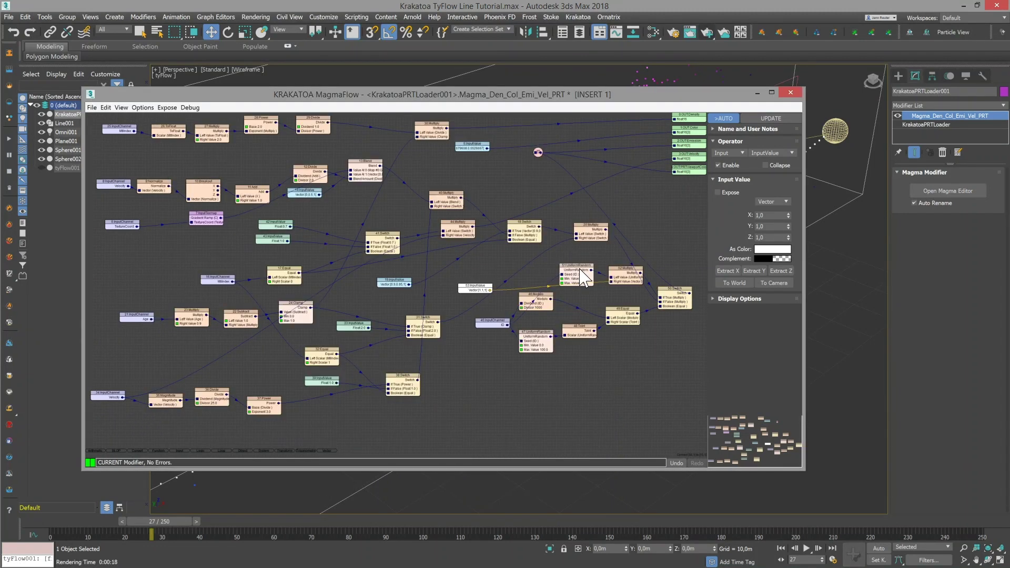
# Set the maximum value of the sparkle UniformRandom node to 10 and render the frame
pyautogui.click(576, 270)
pyautogui.moveTo(779, 225); pyautogui.dragTo(727, 221)
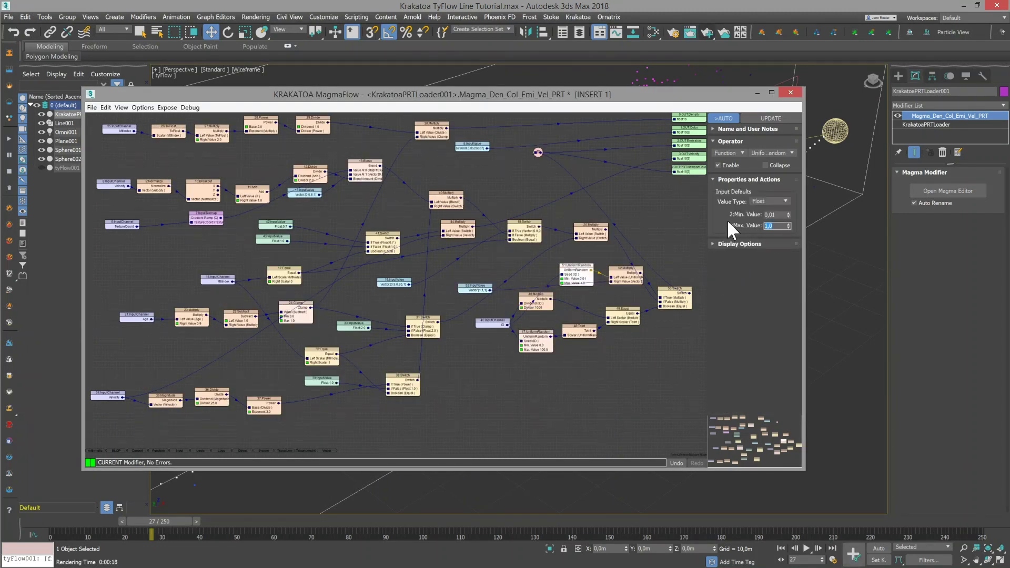
pyautogui.write('10')
pyautogui.press('Return')
pyautogui.click(703, 31)
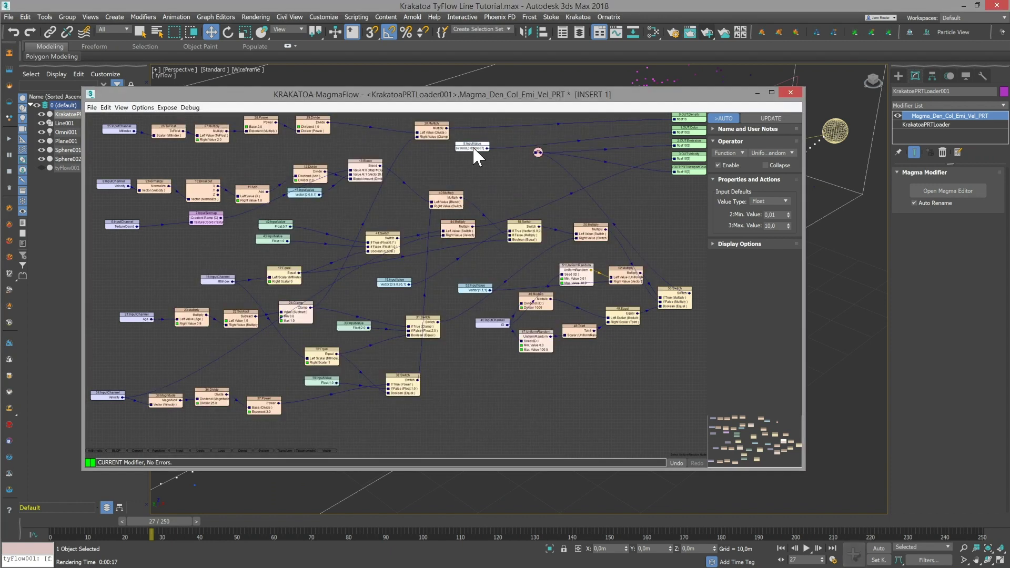
# Set the vector input wired straight to an output to 0.039, 0.067, 0.05 and the new Multiply feeding the color Switch to 1.5
pyautogui.click(472, 146)
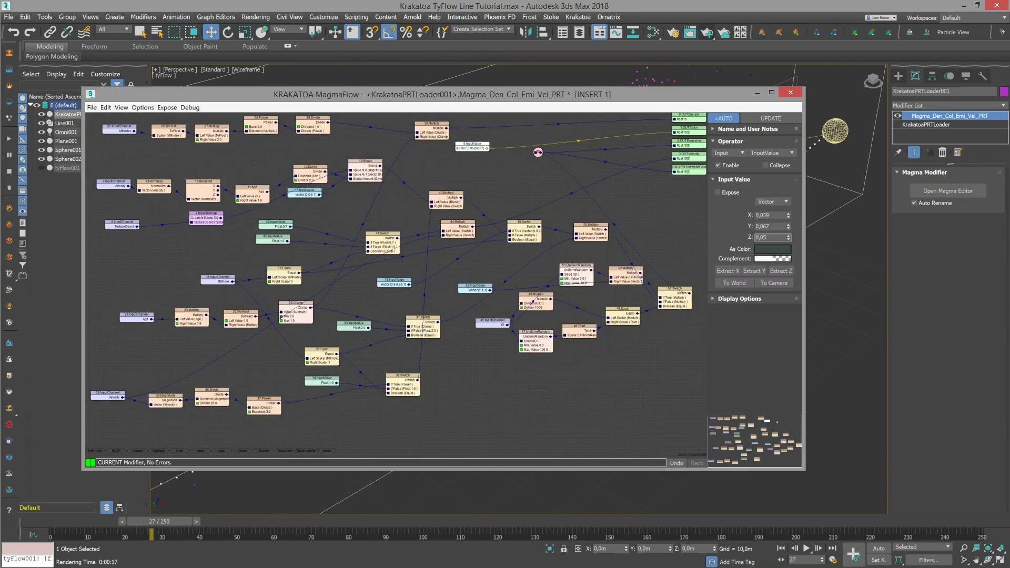
pyautogui.press('Return')
pyautogui.click(457, 260)
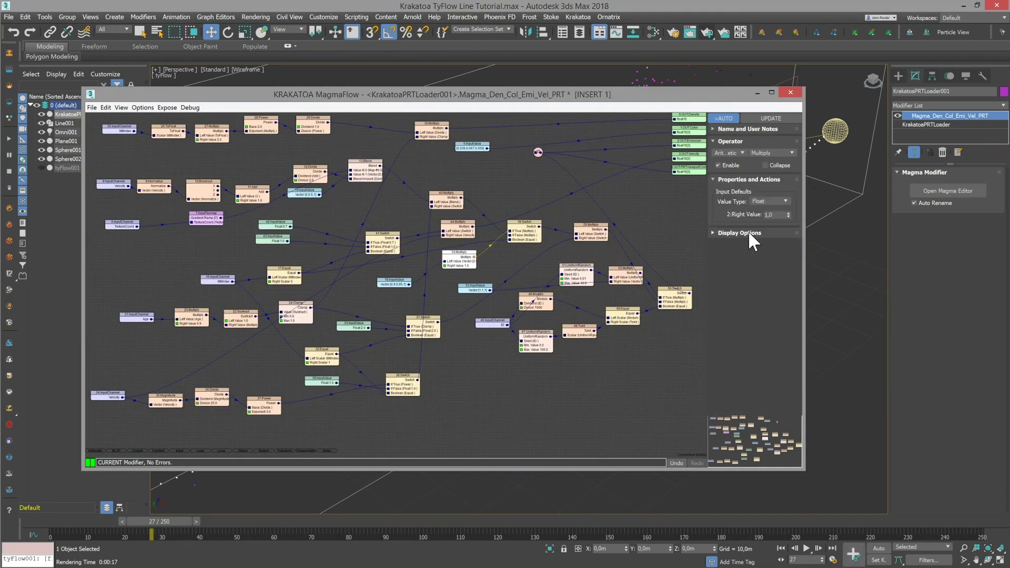
pyautogui.write('1,5')
pyautogui.press('Return')
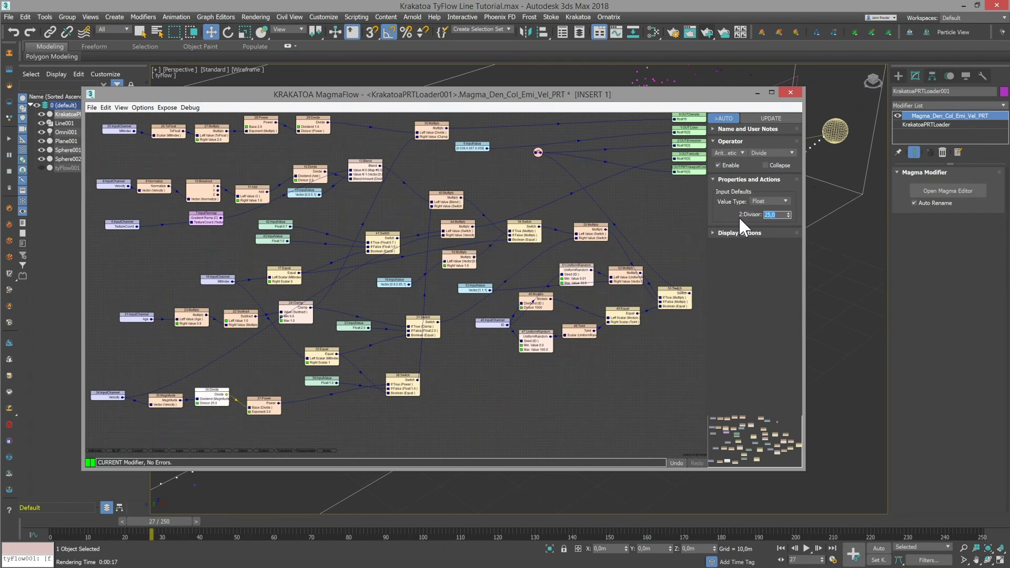
# Set the divisor of the Divide node after the velocity Magnitude to 15 and render the frame
pyautogui.write('15')
pyautogui.press('Return')
pyautogui.click(706, 31)
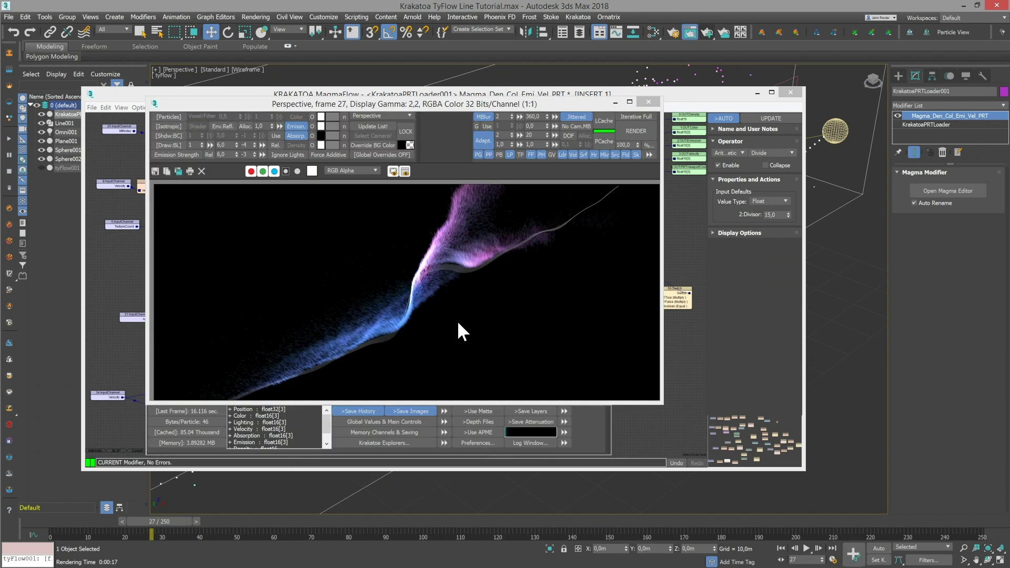
# Insert a Multiply node with a right value of 0.8 between the color Multiply and the final Switch, and render the frame
pyautogui.click(681, 263)
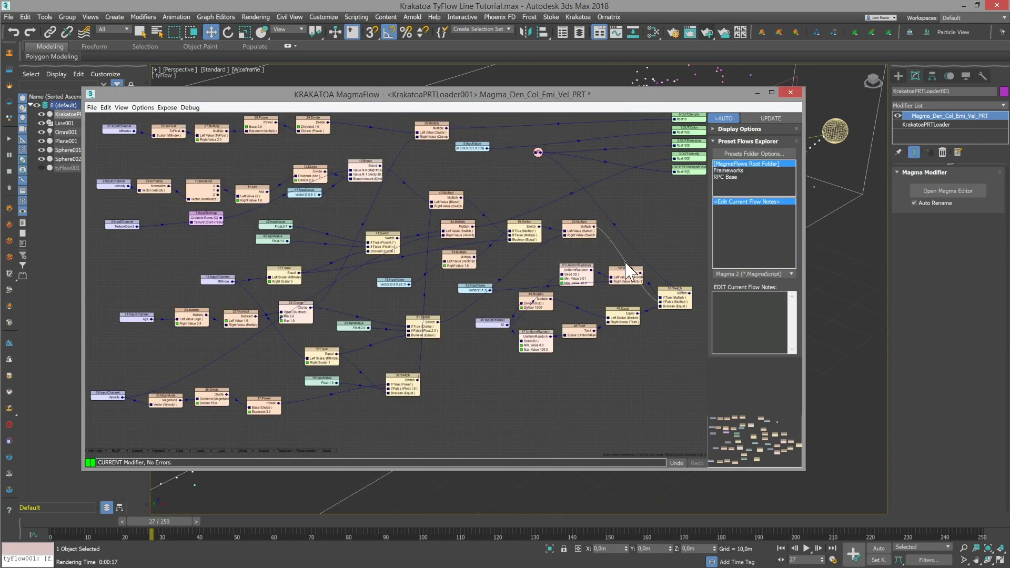
pyautogui.moveTo(635, 267); pyautogui.dragTo(626, 240)
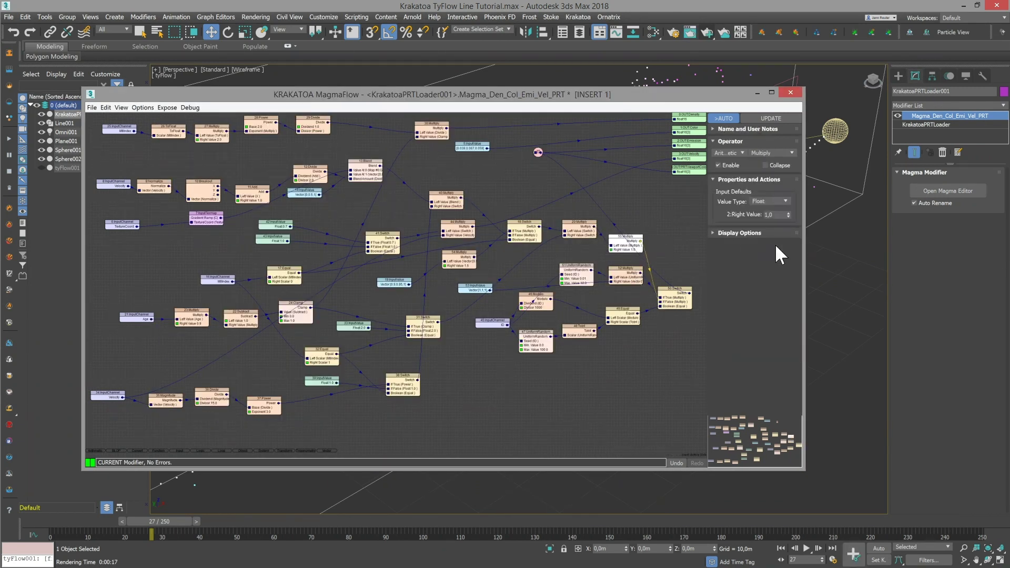
pyautogui.moveTo(779, 215); pyautogui.dragTo(743, 211)
pyautogui.write('.8')
pyautogui.press('Return')
pyautogui.click(701, 30)
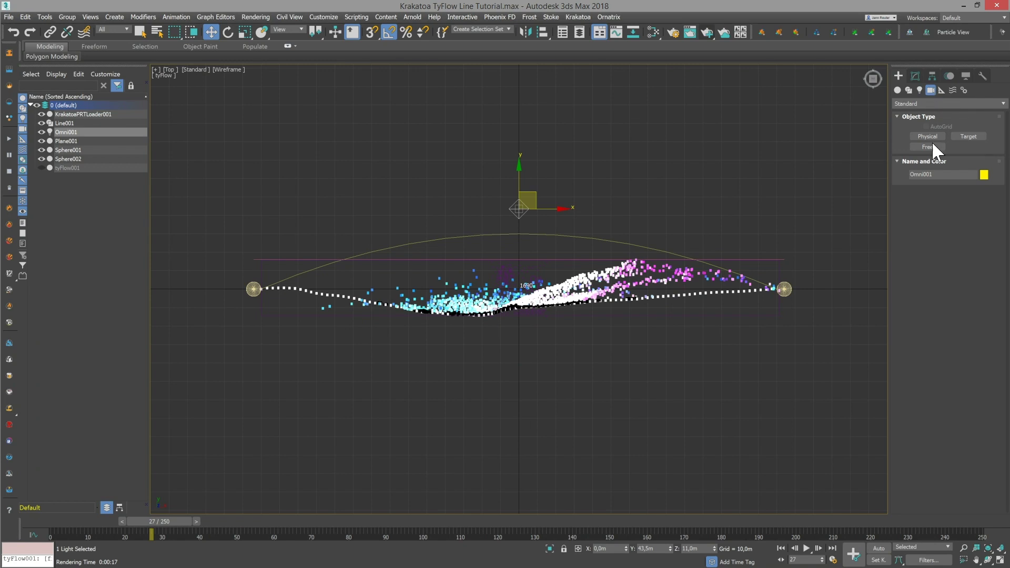
# Create a targeted Physical camera in the Top view aimed across the particle line, and look through it
pyautogui.click(927, 136)
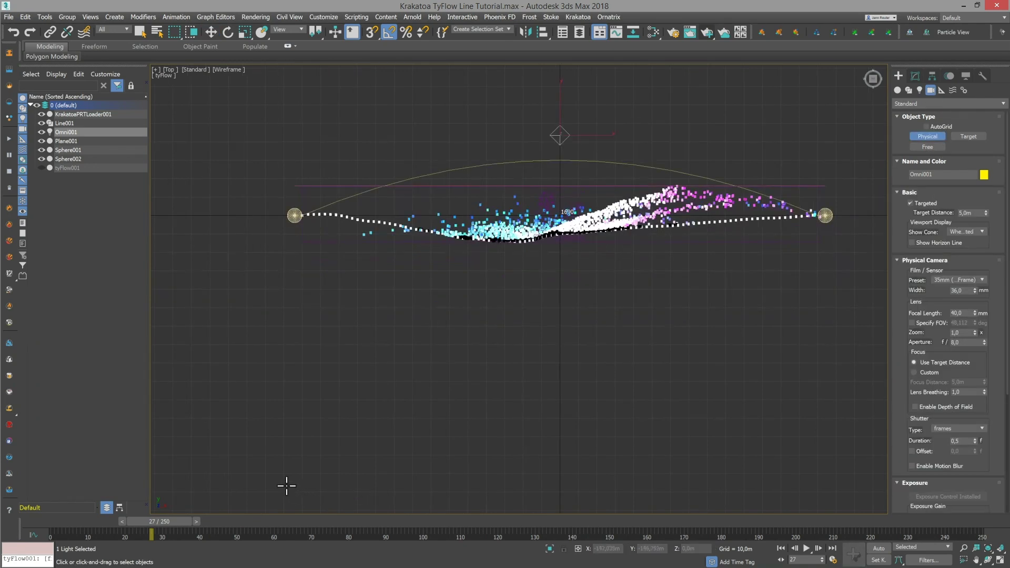
pyautogui.moveTo(262, 482); pyautogui.dragTo(560, 184)
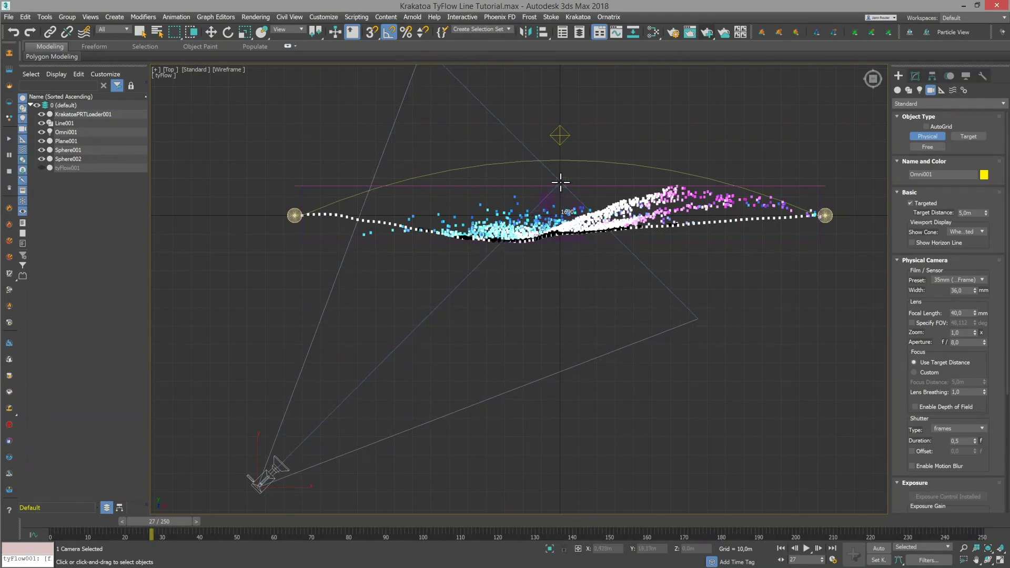
pyautogui.click(169, 70)
pyautogui.moveTo(210, 78)
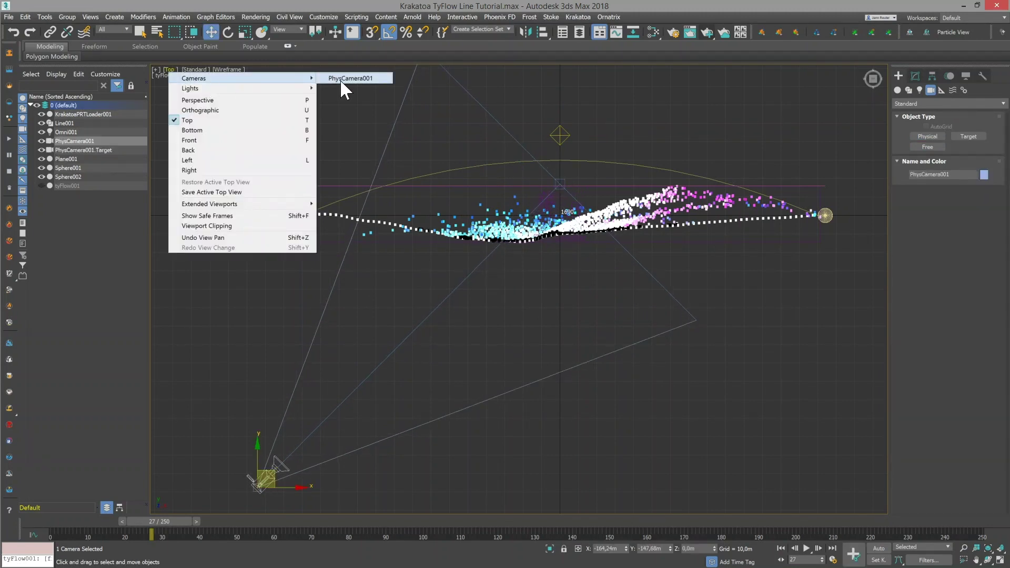
pyautogui.click(340, 79)
# Set the camera's specified field of view to about 56.4 degrees and move its target to about Y 67.8 m
pyautogui.click(914, 76)
pyautogui.moveTo(974, 299); pyautogui.dragTo(974, 298)
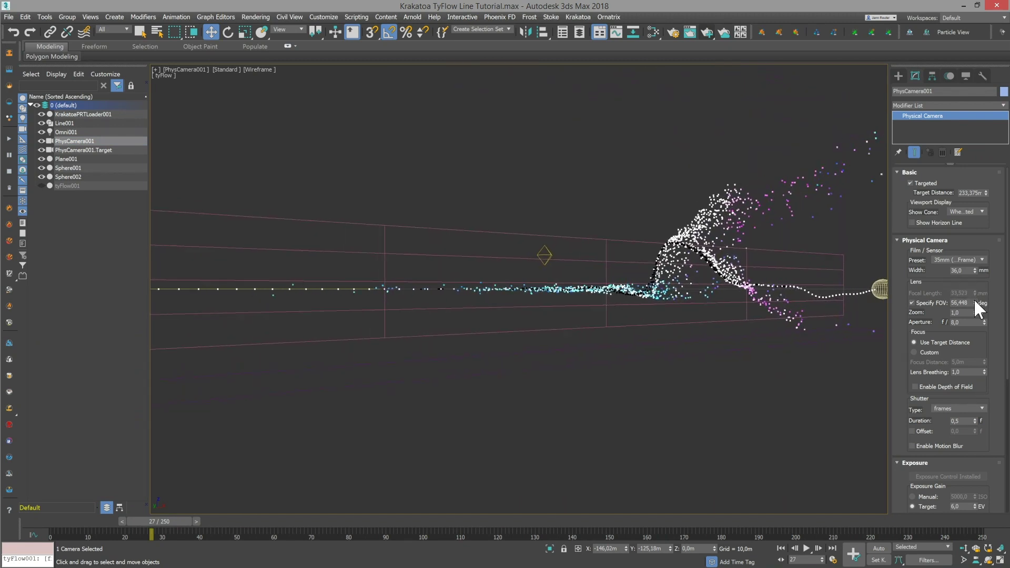
pyautogui.click(84, 150)
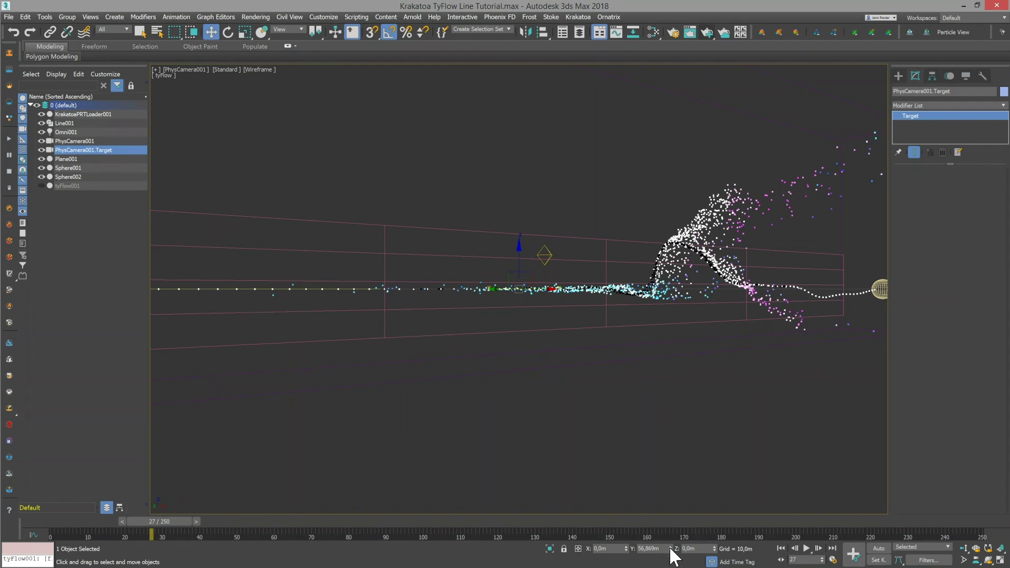
pyautogui.moveTo(669, 550); pyautogui.dragTo(653, 512)
# In the Top view, enable depth of field on the camera with aperture f/0.02 and a target distance of about 183.9 m
pyautogui.click(192, 69)
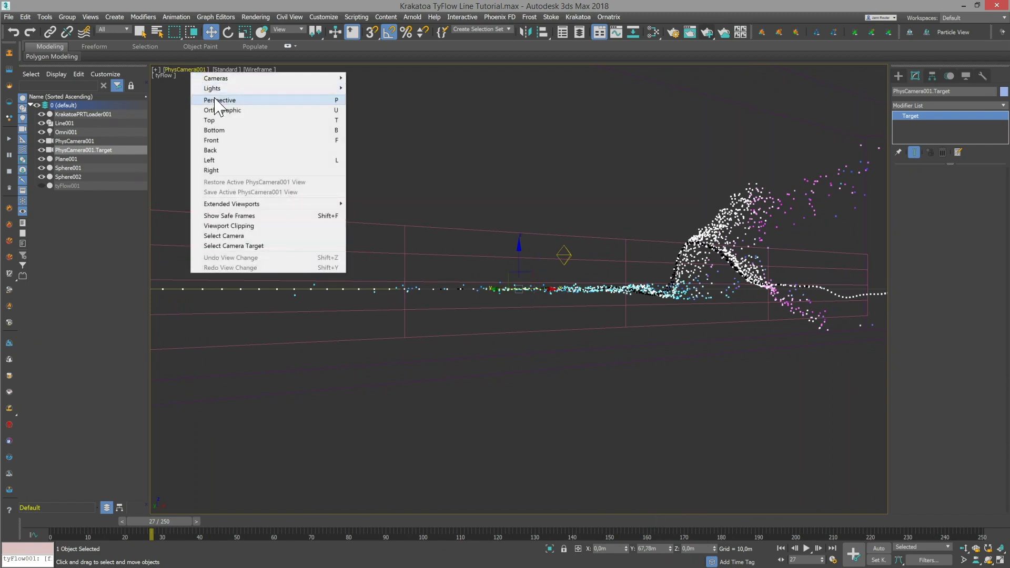
pyautogui.click(229, 120)
pyautogui.click(74, 141)
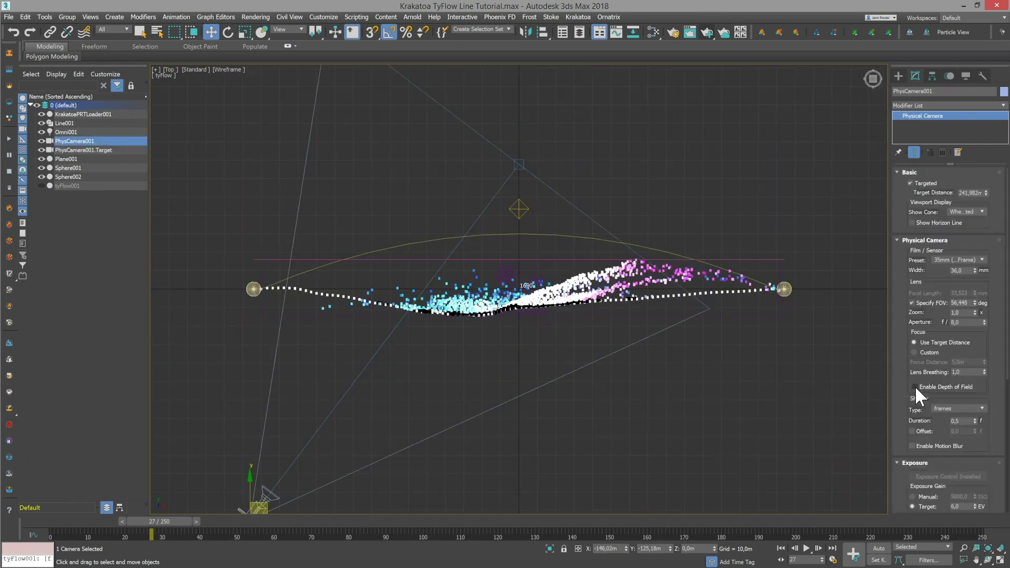
pyautogui.click(914, 387)
pyautogui.rightClick(984, 322)
pyautogui.click(984, 319)
pyautogui.moveTo(985, 192)
pyautogui.mouseDown()
pyautogui.moveTo(985, 255)
pyautogui.moveTo(986, 201)
pyautogui.mouseUp()
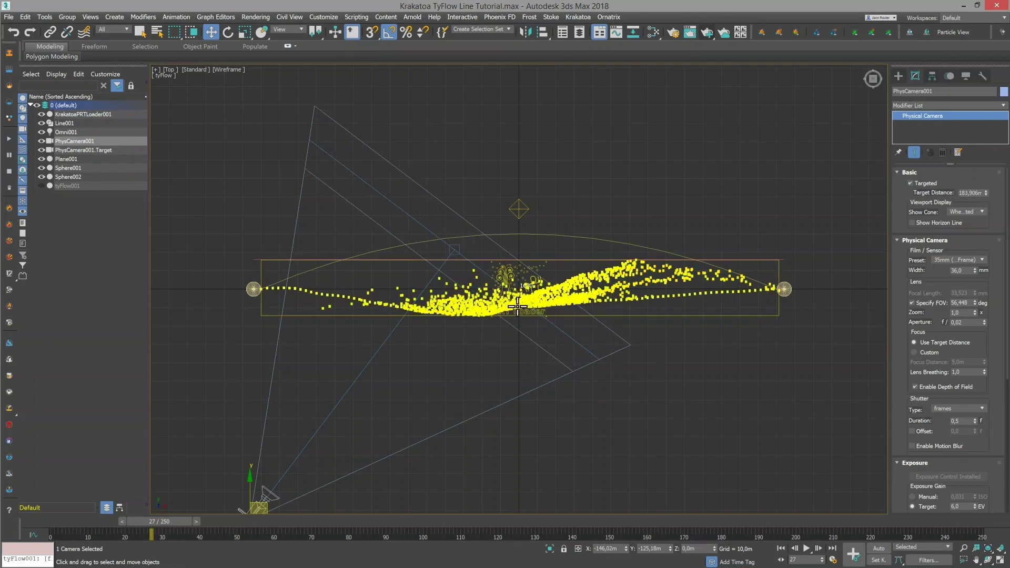
# Look through PhysCamera001 and add a Krakatoa Camera modifier to it with a depth of field f-stop override of 0.02
pyautogui.click(170, 69)
pyautogui.moveTo(192, 79)
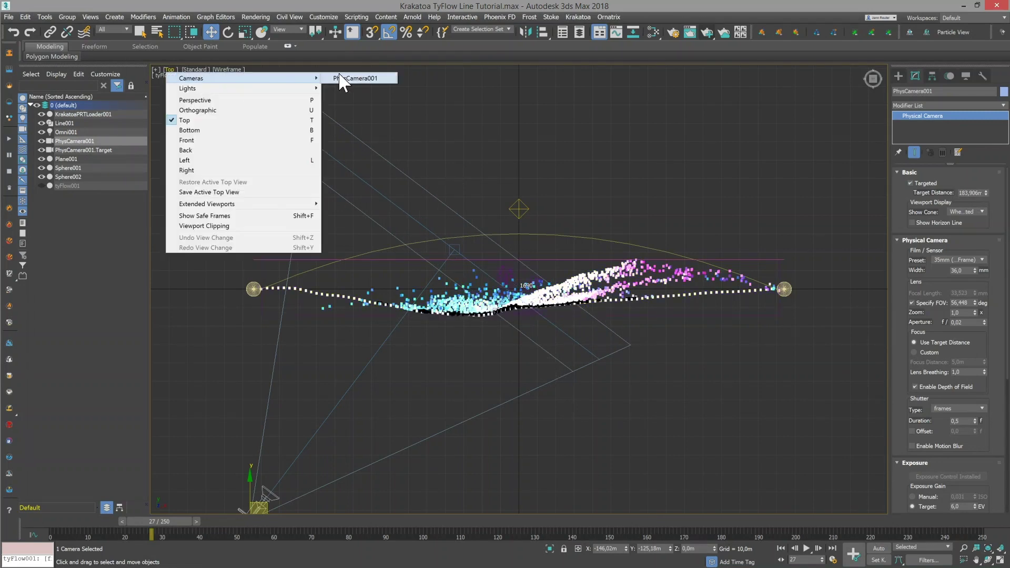
pyautogui.click(353, 84)
pyautogui.click(946, 105)
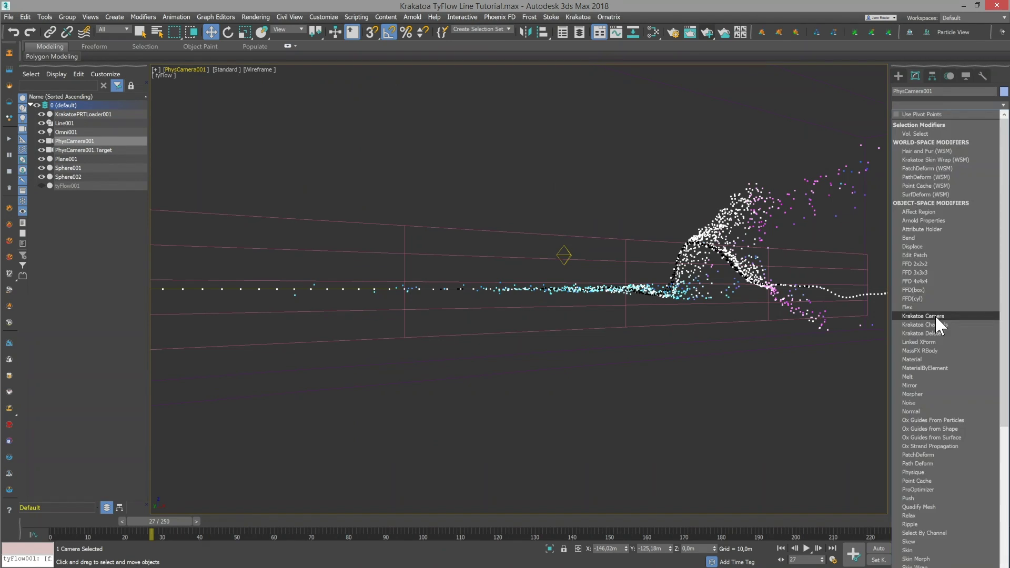
pyautogui.click(935, 315)
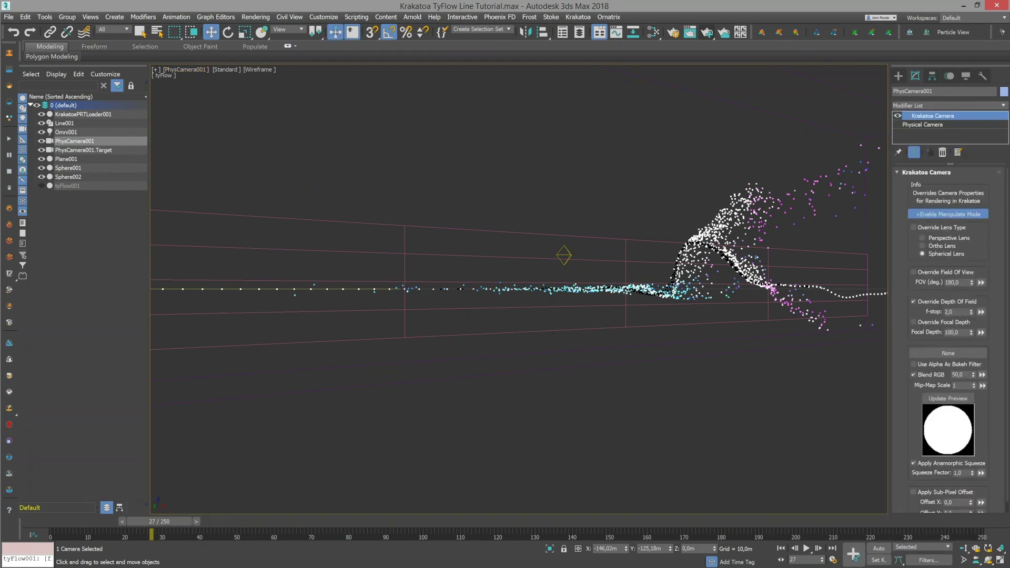
pyautogui.click(956, 312)
pyautogui.press('BackSpace')
pyautogui.write(',02')
pyautogui.press('Return')
# Set the Krakatoa depth of field sampling value to 3.0 and render the frame through PhysCamera001
pyautogui.click(691, 31)
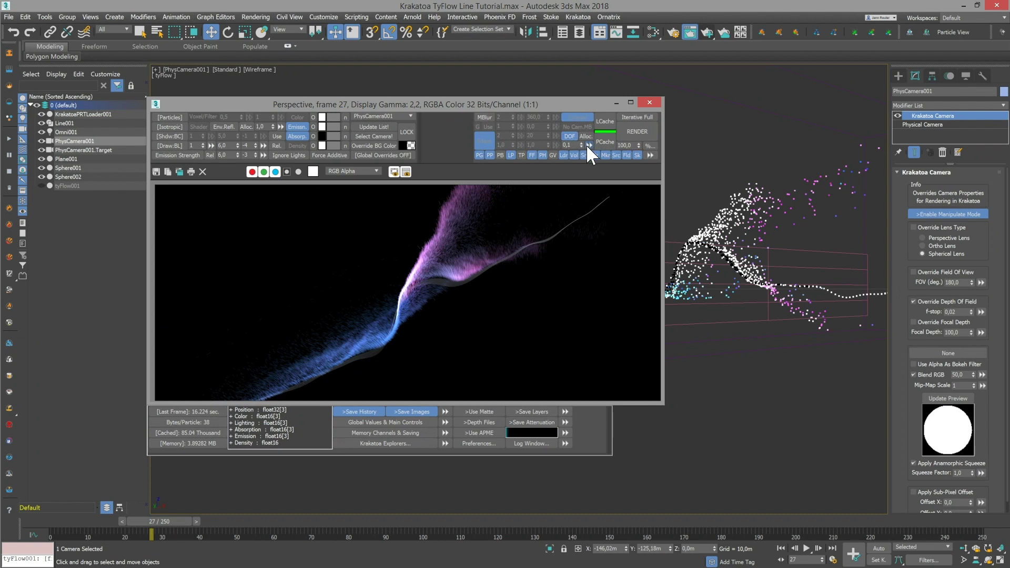
pyautogui.click(589, 146)
pyautogui.click(602, 171)
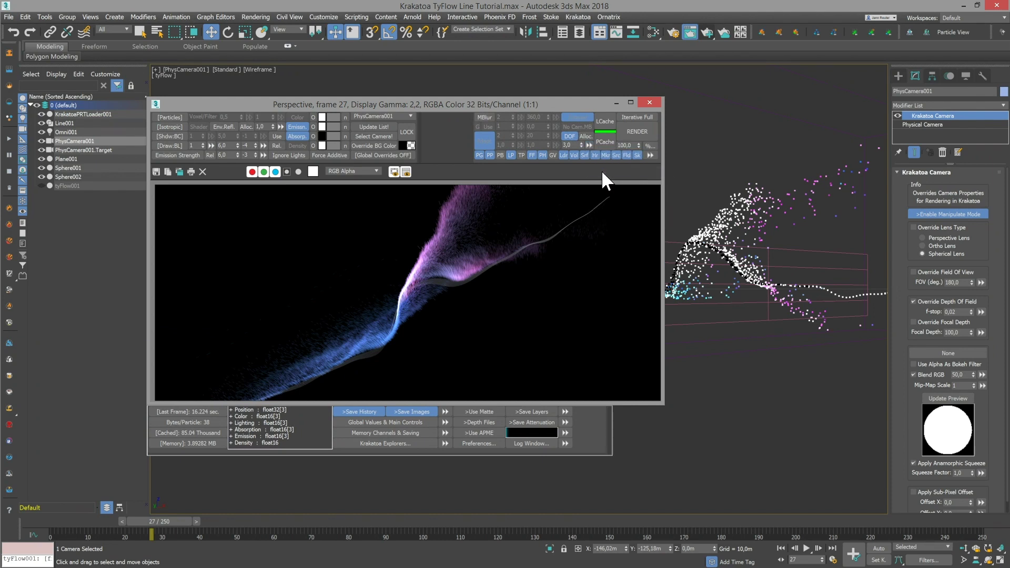
pyautogui.click(713, 30)
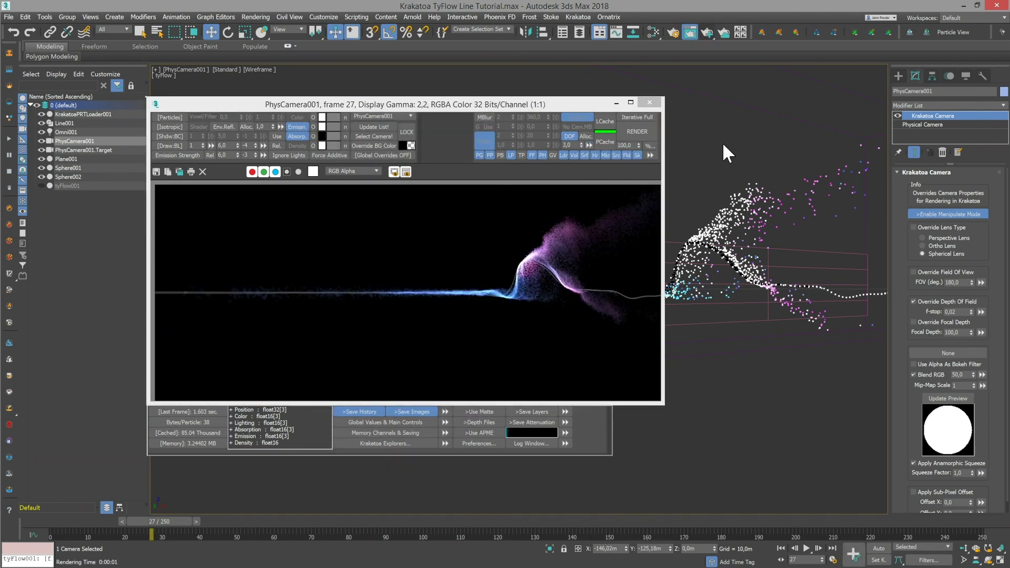
# Render frame 42, and render it again with the Krakatoa Camera f-stop set to 0.01
pyautogui.moveTo(159, 521); pyautogui.dragTo(224, 562)
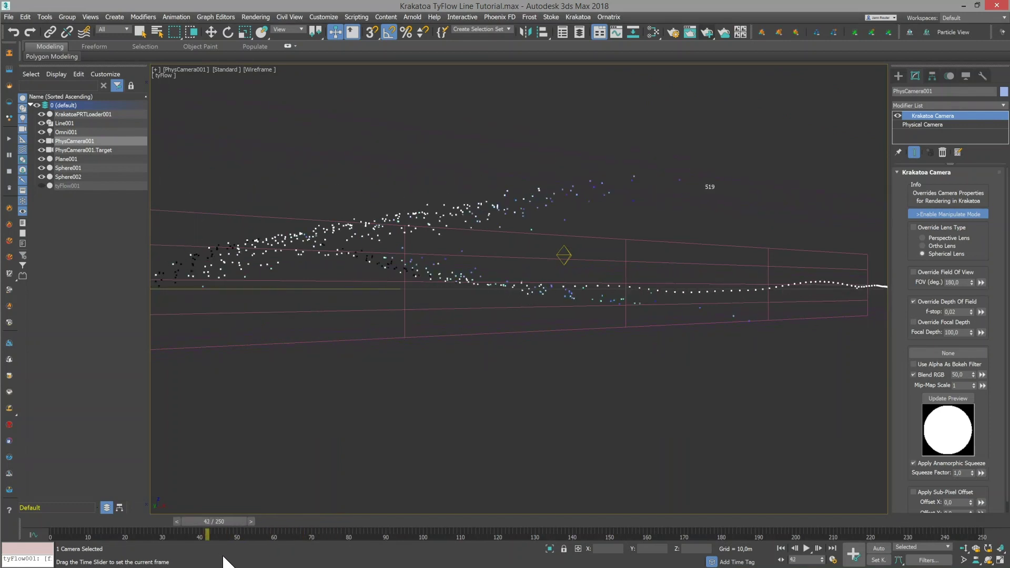
pyautogui.press('w')
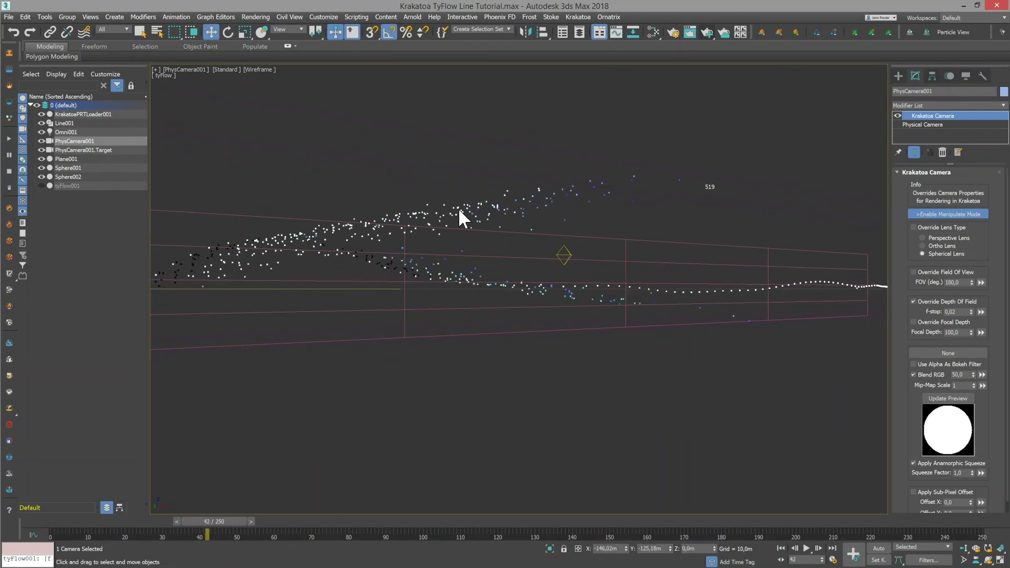
pyautogui.click(705, 30)
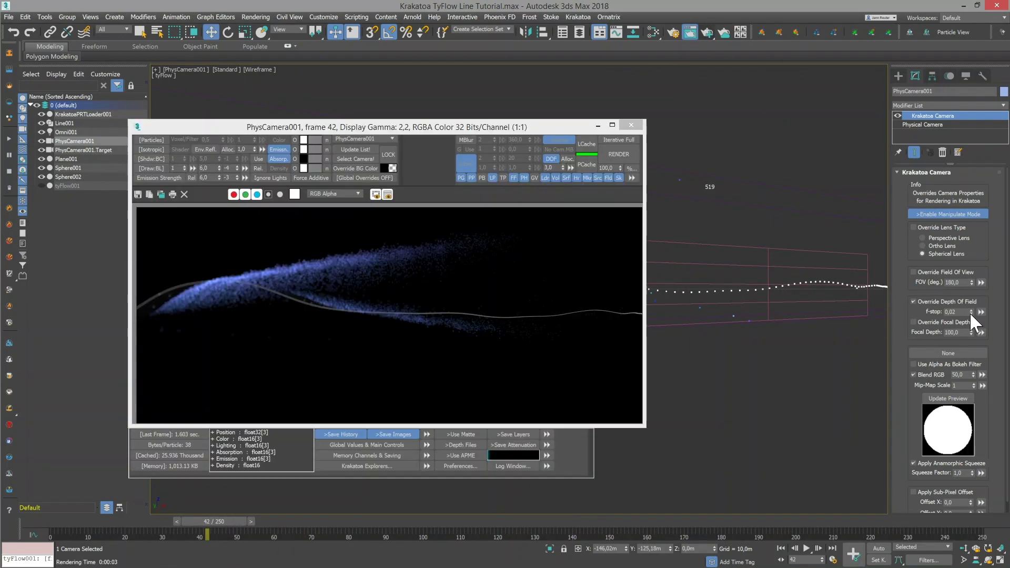
pyautogui.click(705, 31)
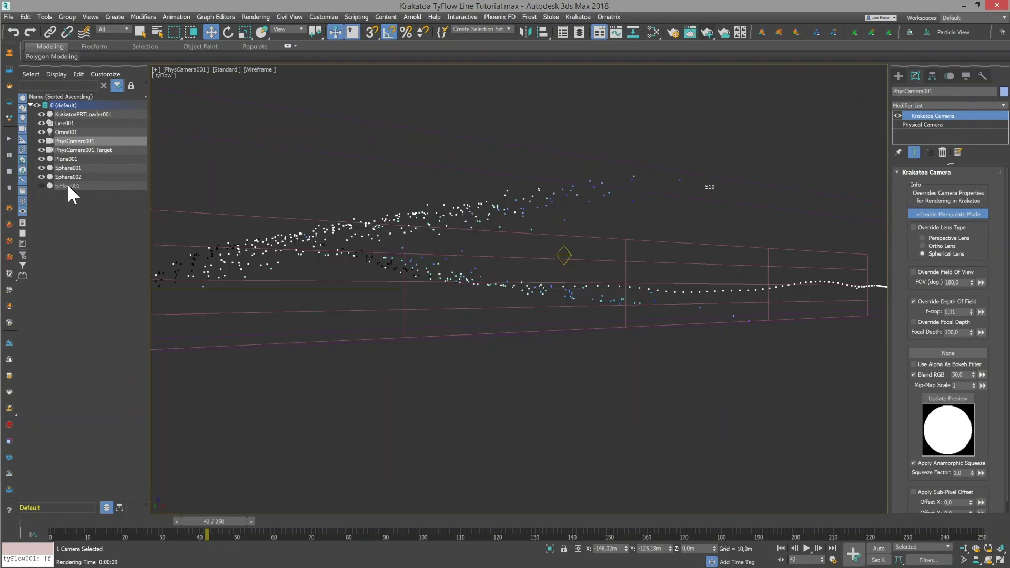
# Open the editor of tyFlow001 with the PRT loader hidden, and enable all flows
pyautogui.click(67, 185)
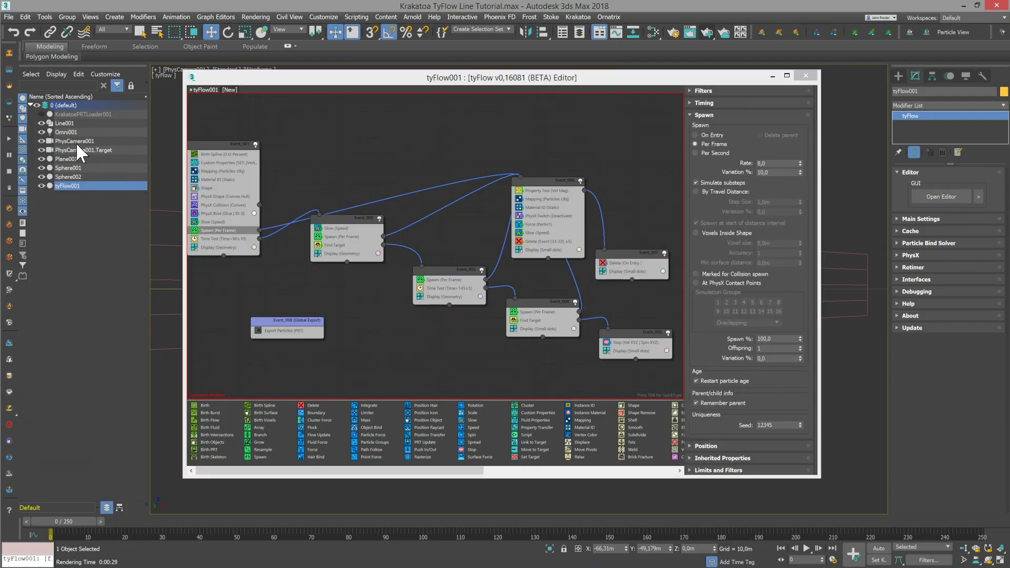
pyautogui.click(162, 76)
pyautogui.moveTo(247, 80)
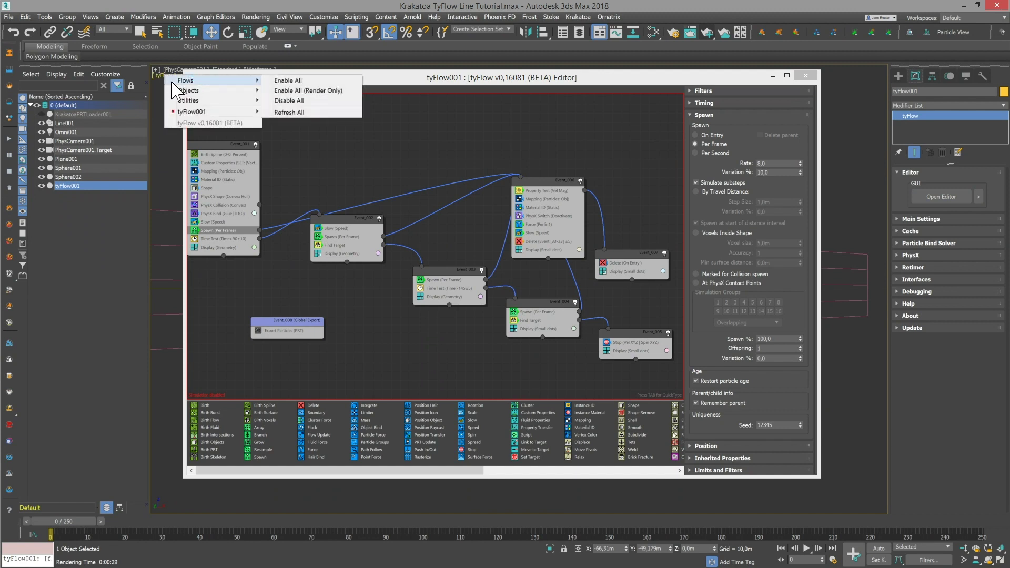
pyautogui.click(282, 80)
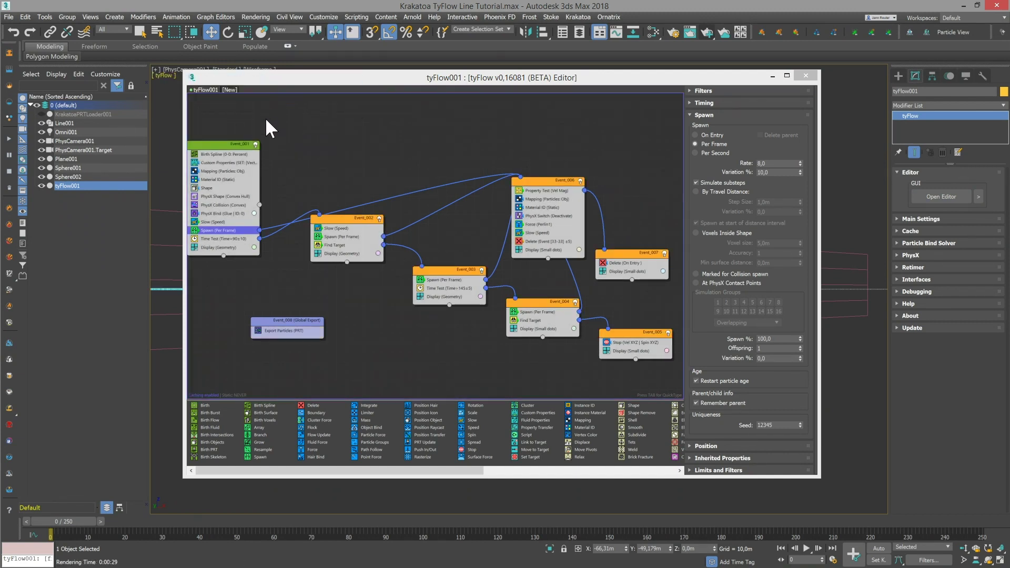
# Set the Birth Spline percent to 0.05 and the Shape operator's scale to 5%
pyautogui.click(224, 154)
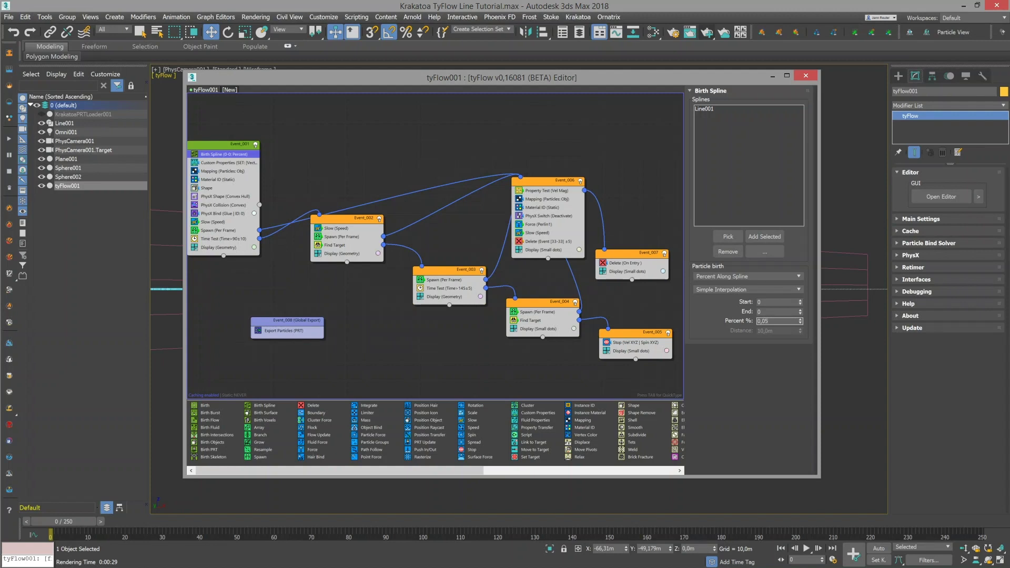
pyautogui.doubleClick(768, 321)
pyautogui.click(206, 188)
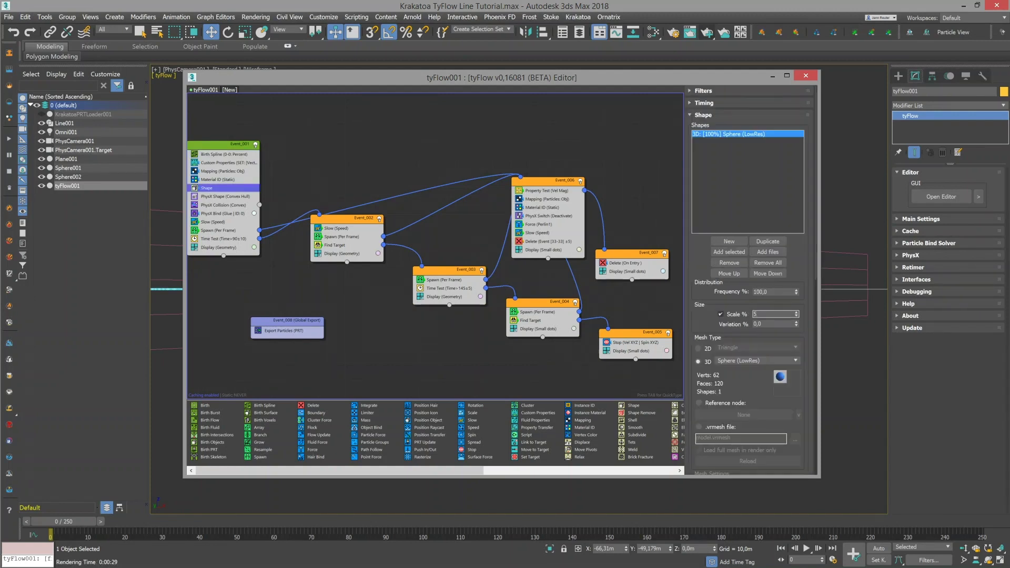
pyautogui.click(763, 314)
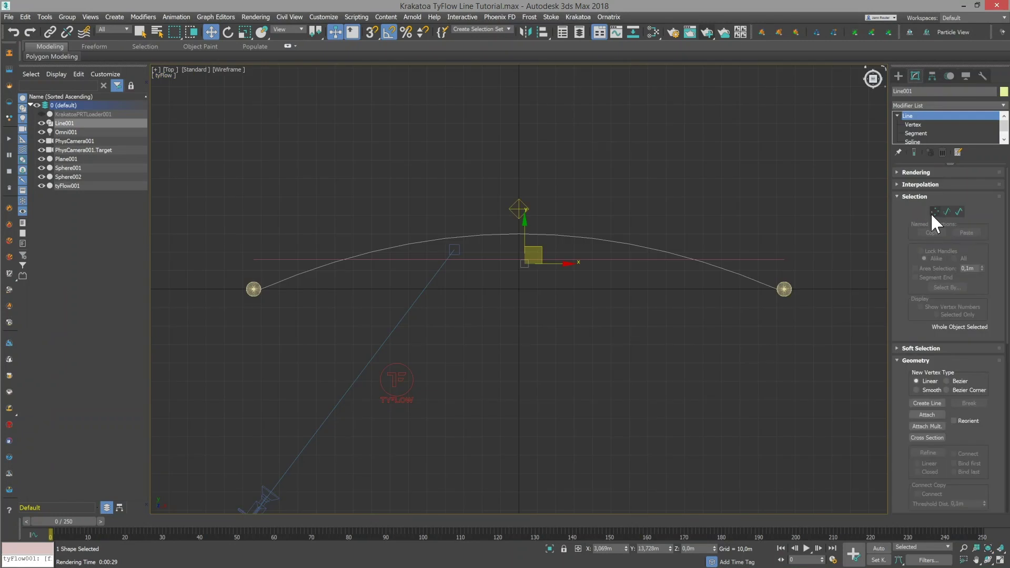
# Reshape Line001 by setting its middle vertex to Y 20 m and its end vertices to X 70 m and -70 m
pyautogui.click(932, 212)
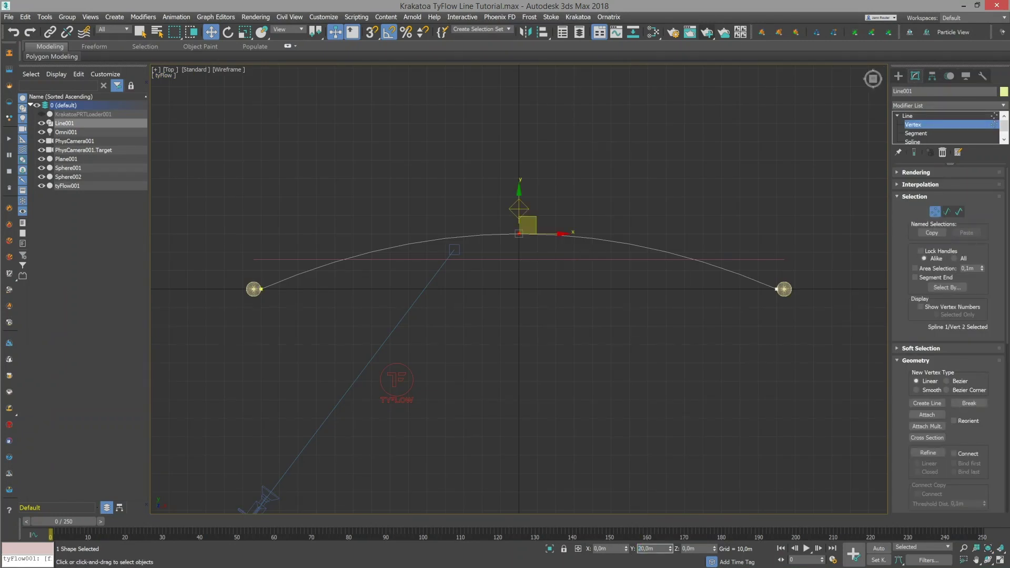
pyautogui.moveTo(616, 549); pyautogui.dragTo(502, 561)
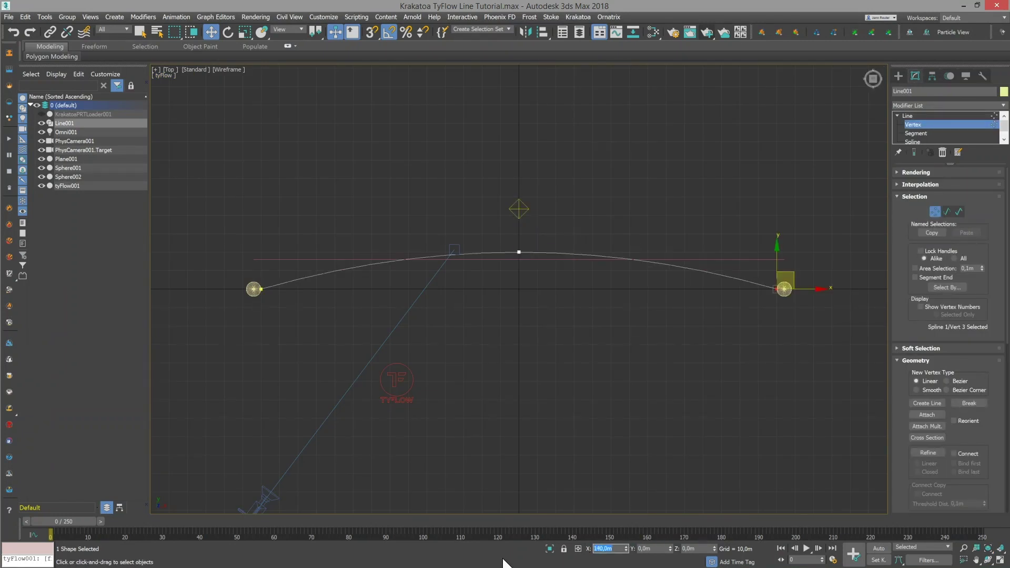
pyautogui.write('70')
pyautogui.press('Return')
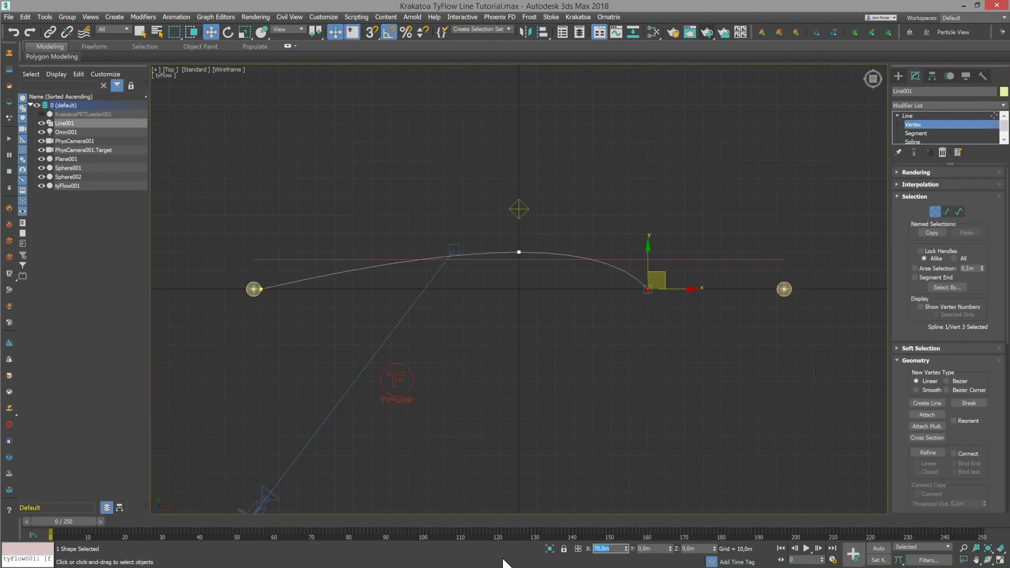
pyautogui.moveTo(615, 549); pyautogui.dragTo(597, 556)
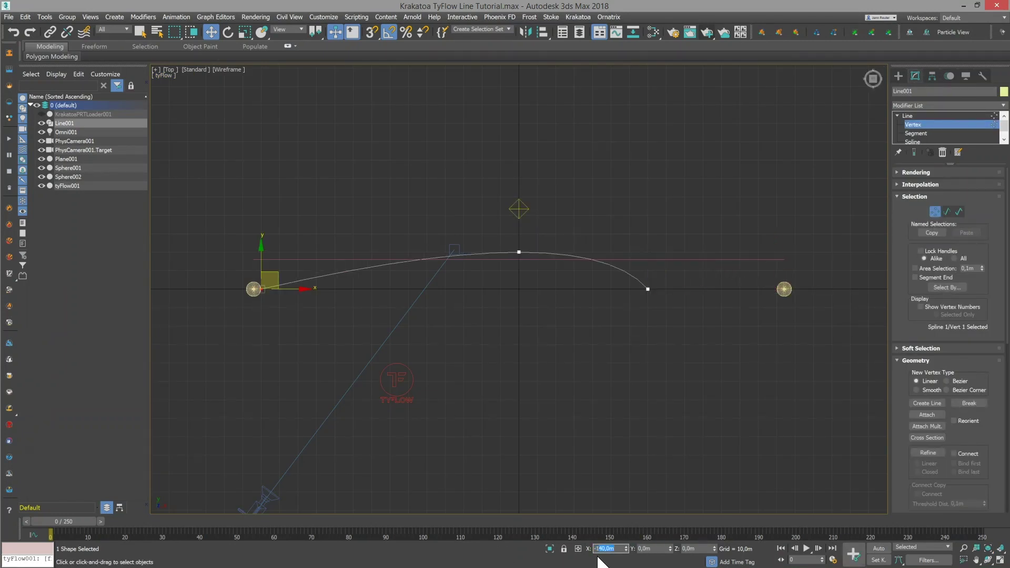
pyautogui.write('-70')
pyautogui.press('Return')
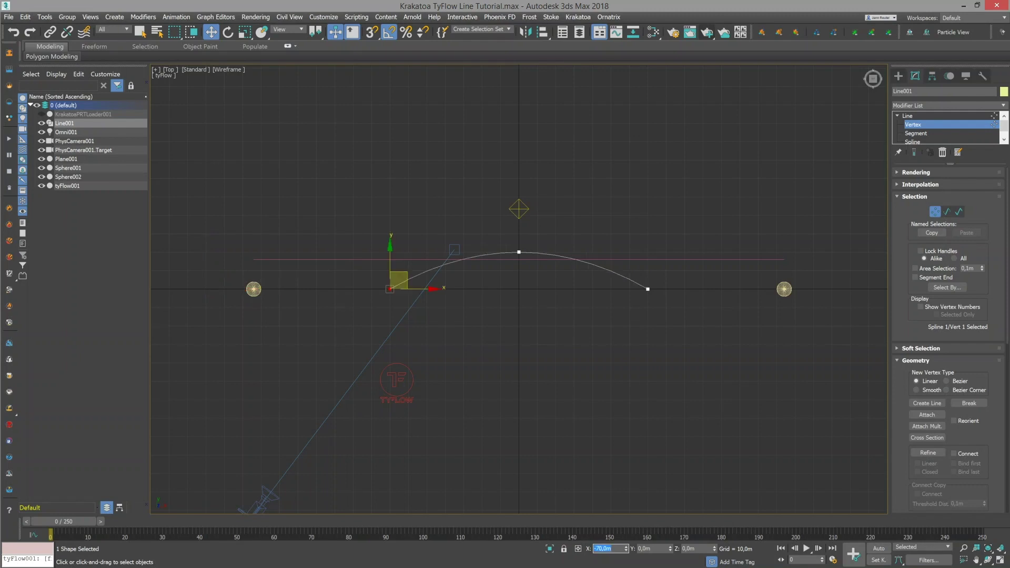
# Reposition the two spheres at the ends of the shortened line, Sphere002 at X 74 m and Sphere001 at X -74 m
pyautogui.click(783, 289)
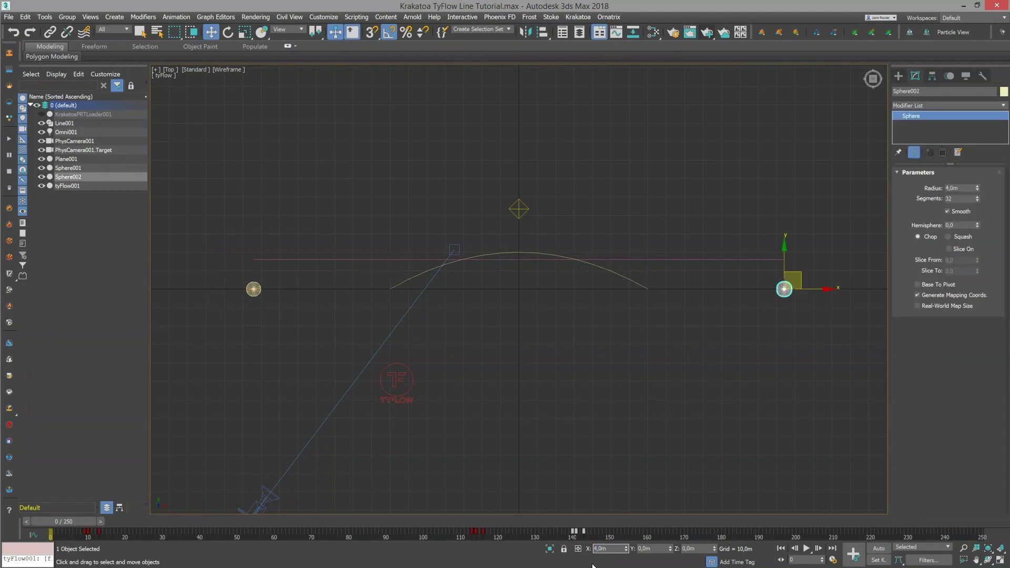
pyautogui.write('7')
pyautogui.press('Return')
pyautogui.click(254, 288)
pyautogui.moveTo(603, 549); pyautogui.dragTo(585, 564)
pyautogui.write('-7')
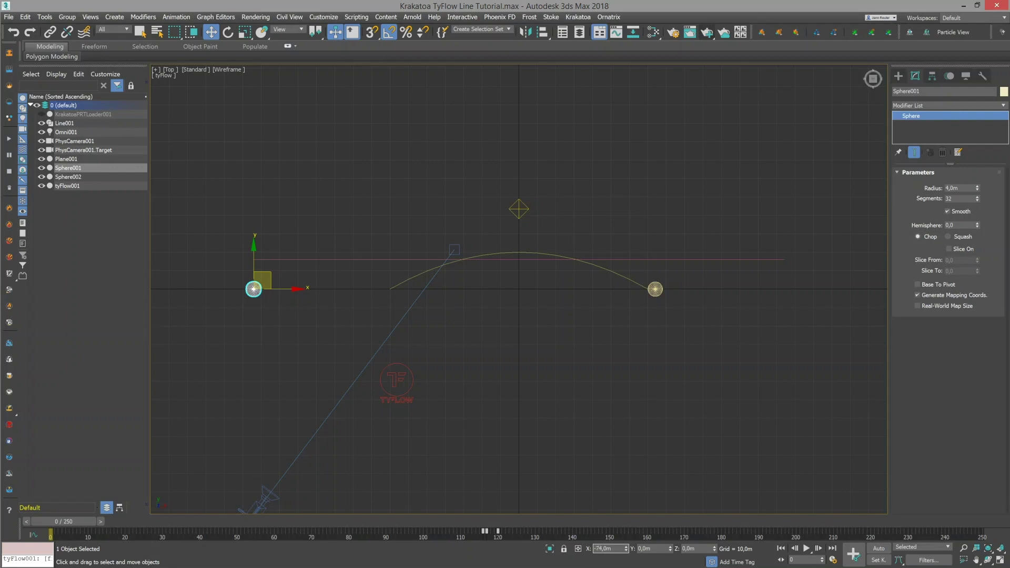
pyautogui.press('Return')
# Reduce the width of Plane001 to suit the shortened line
pyautogui.click(572, 259)
pyautogui.moveTo(956, 196); pyautogui.dragTo(937, 192)
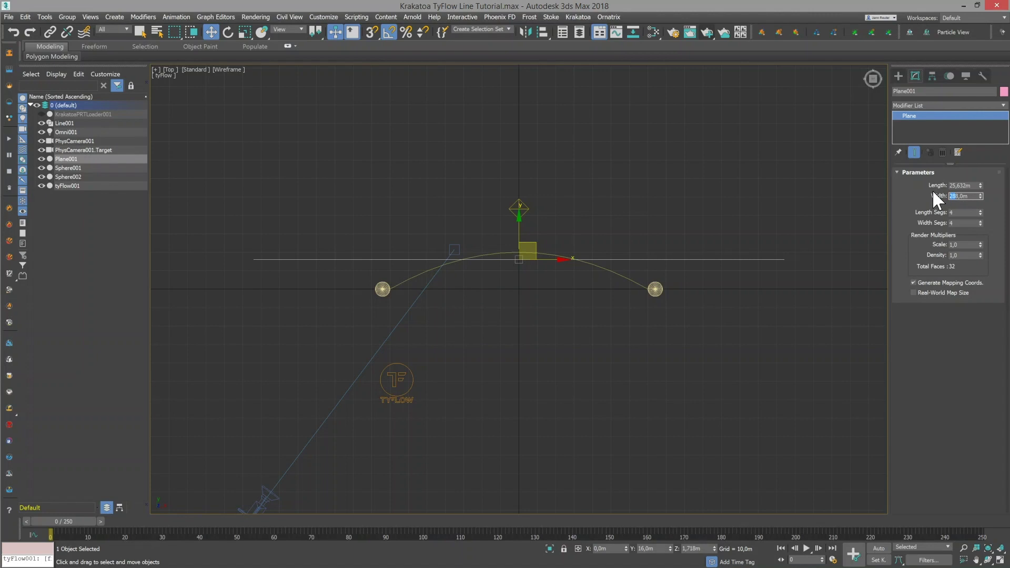
pyautogui.press('Return')
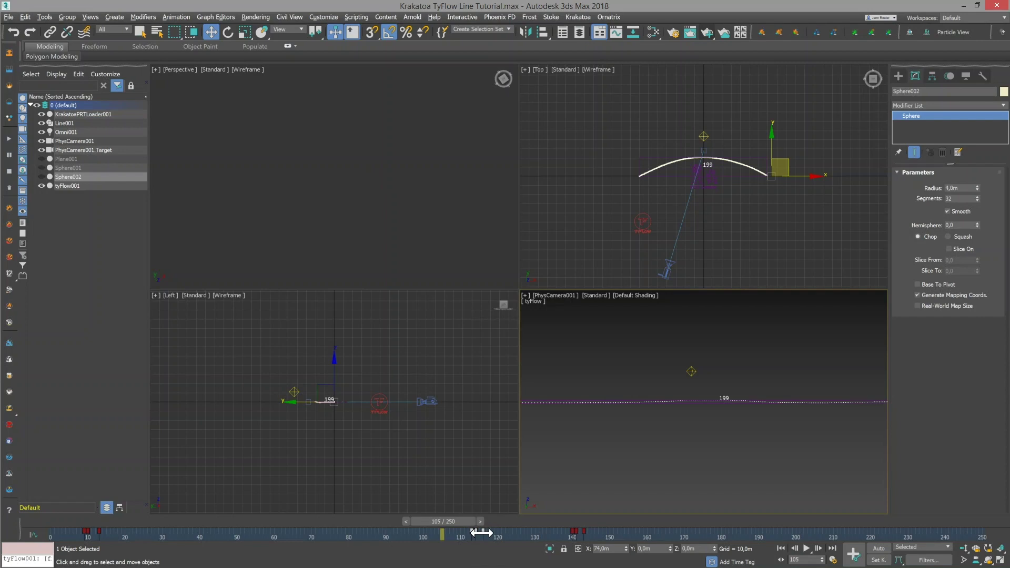
# Shift the later animation keys of Sphere002 and Sphere001 to later frames on the timeline, by about 5 frames
pyautogui.moveTo(481, 532); pyautogui.dragTo(501, 530)
pyautogui.click(597, 534)
pyautogui.moveTo(582, 530); pyautogui.dragTo(584, 531)
pyautogui.click(79, 167)
pyautogui.moveTo(500, 531); pyautogui.dragTo(519, 529)
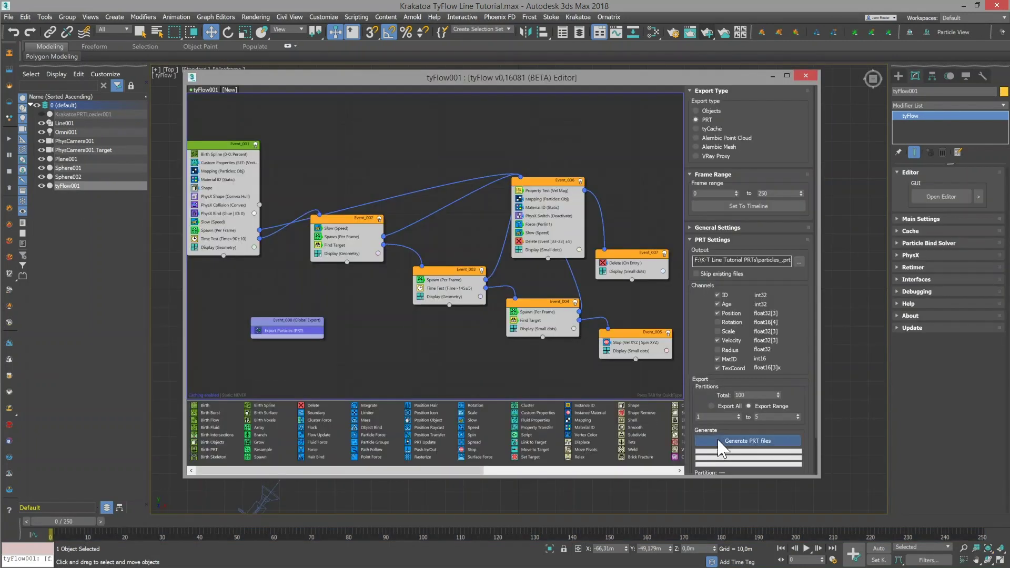
# Generate the PRT files for partitions 1 to 5, and show the Krakatoa PRT loader with all flows disabled
pyautogui.click(717, 440)
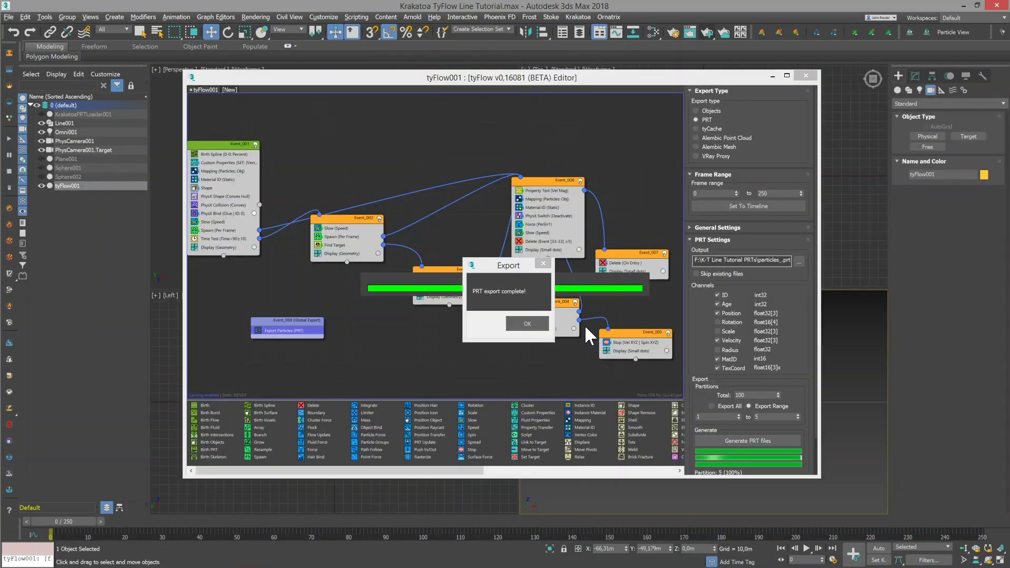
pyautogui.click(527, 323)
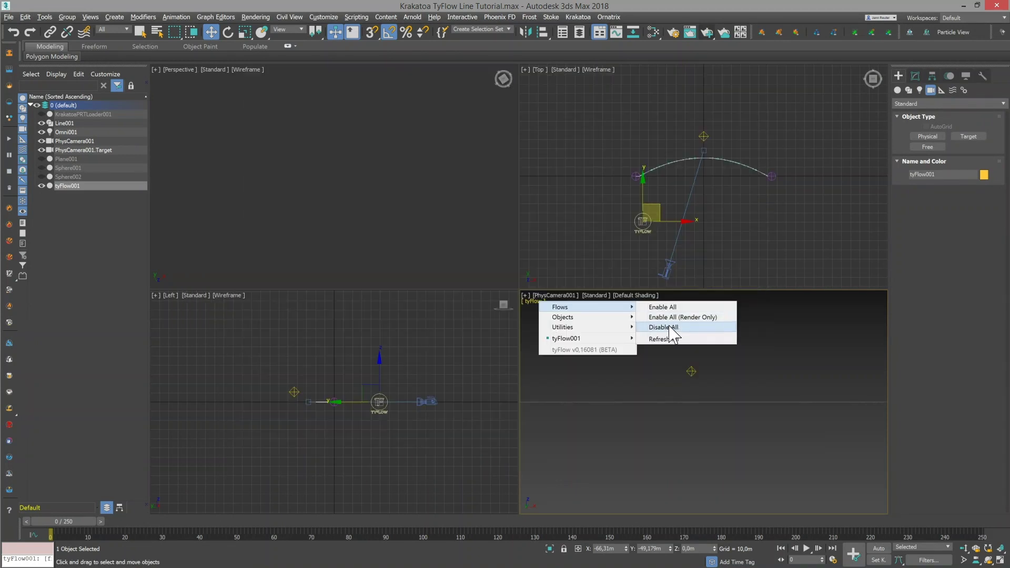
pyautogui.click(668, 322)
pyautogui.click(41, 114)
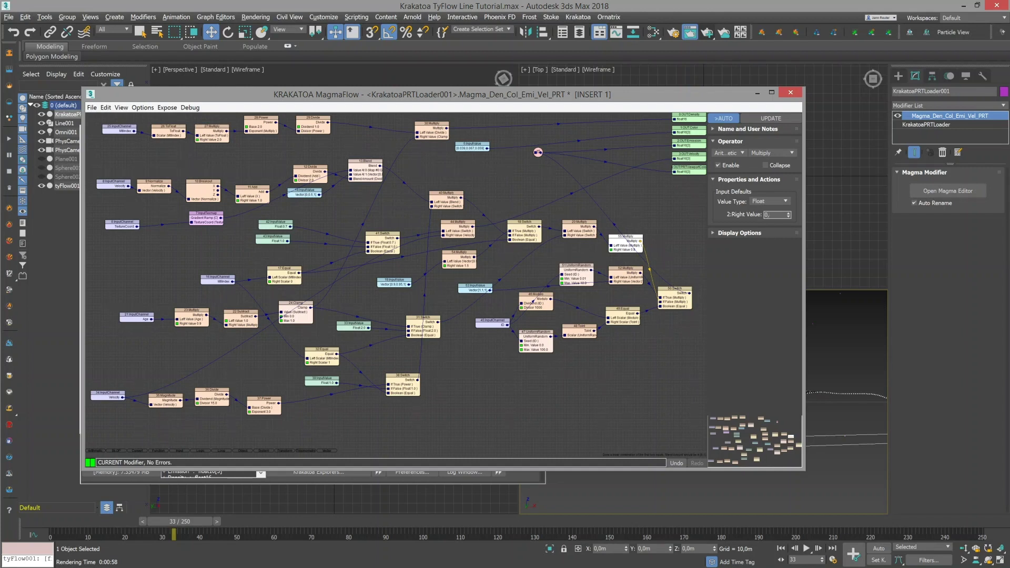
# In the Magma flow, set the sparkle Multiply node's right value to 0.5 and the Age Multiply node's right value to 0.8
pyautogui.write('5')
pyautogui.press('Return')
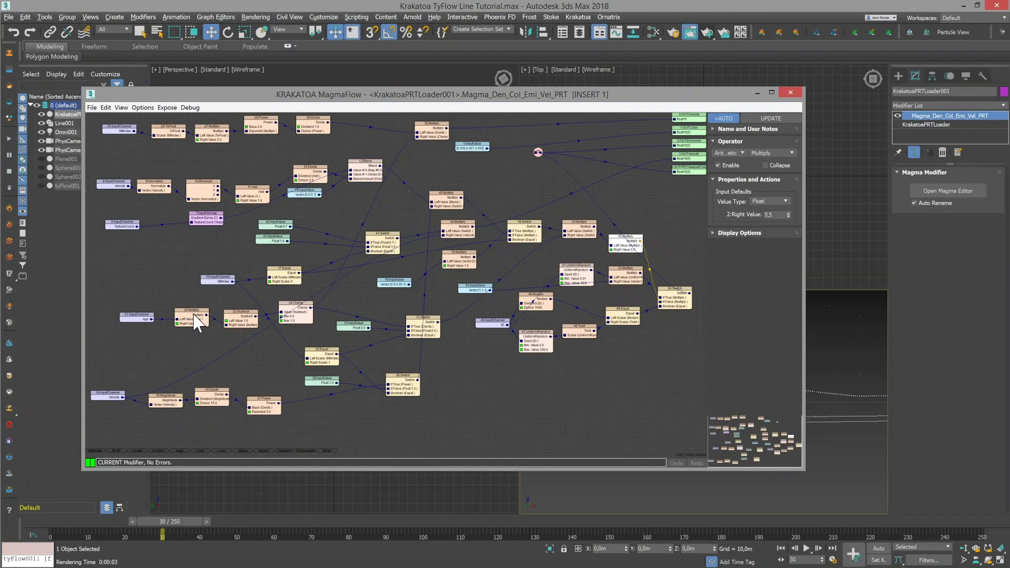
pyautogui.click(195, 315)
pyautogui.doubleClick(769, 215)
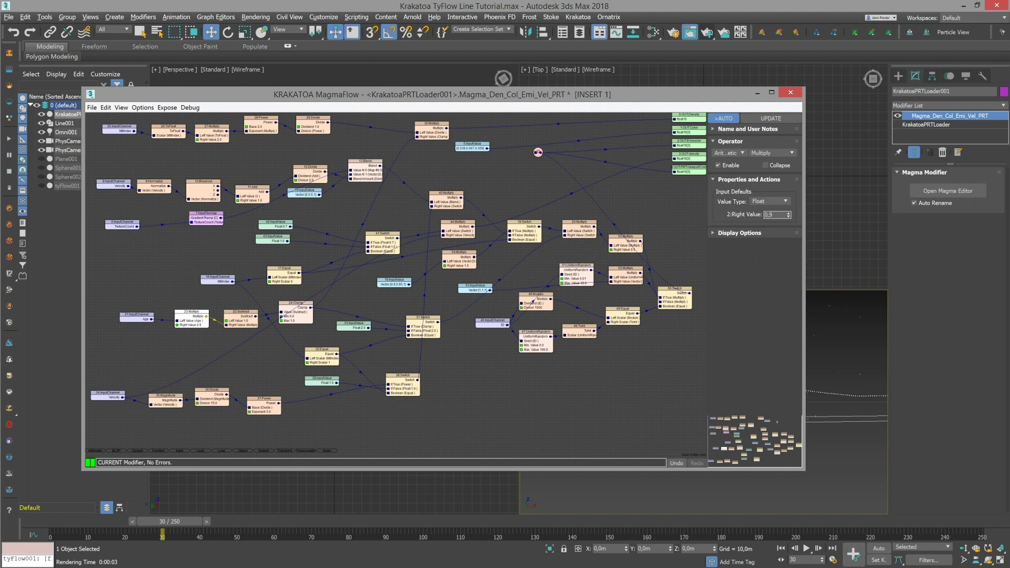
pyautogui.press('BackSpace')
pyautogui.write('8')
pyautogui.press('Return')
# Set the Modulo node's divisor to 100, and open the vector InputValue node near the outputs for editing
pyautogui.click(535, 301)
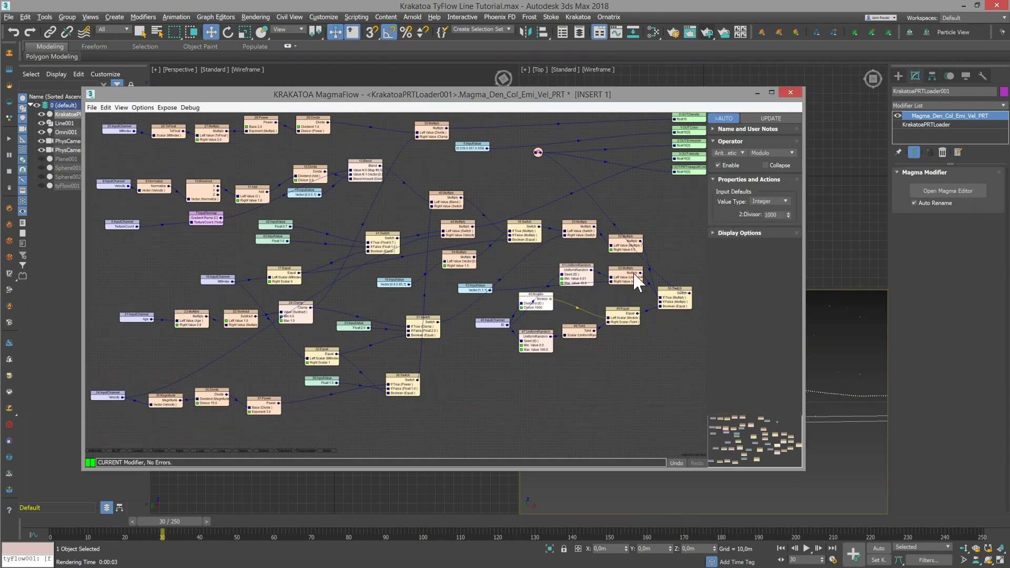
pyautogui.doubleClick(769, 215)
pyautogui.write('10')
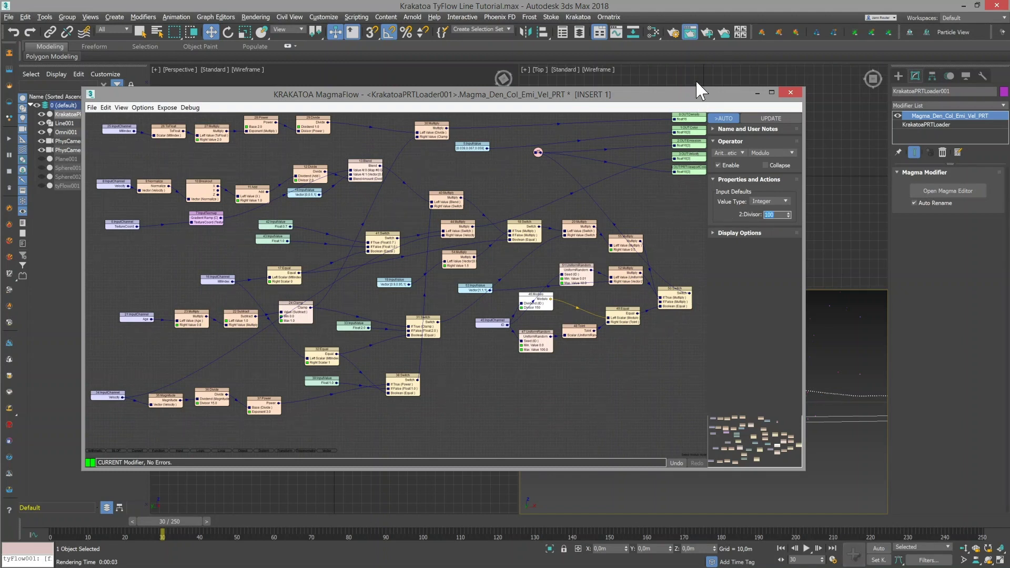
pyautogui.click(472, 146)
pyautogui.click(772, 248)
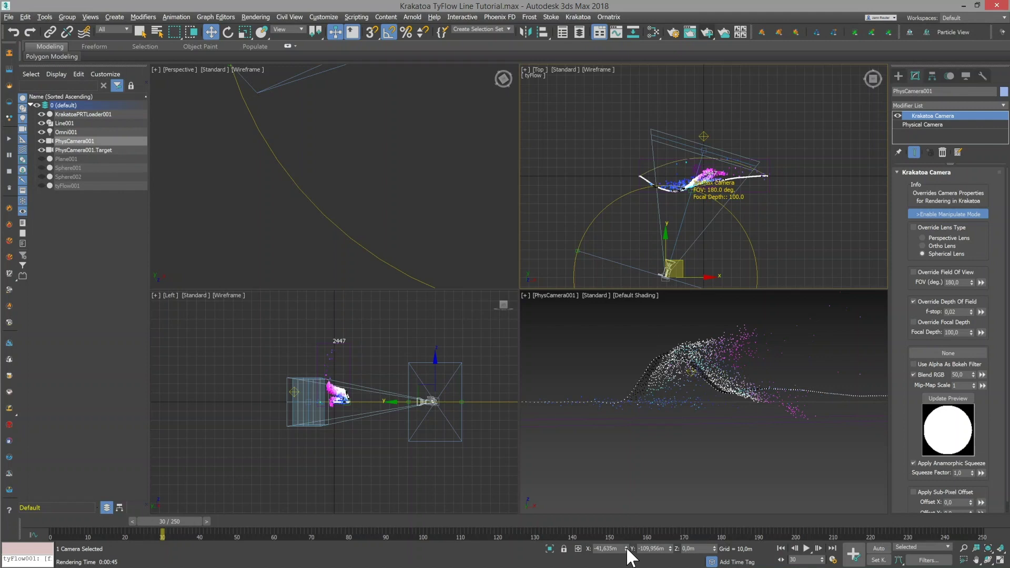
# Center PhysCamera001 at X 0, pull it farther back from the line, and move its target slightly toward the camera
pyautogui.rightClick(625, 549)
pyautogui.moveTo(704, 234); pyautogui.dragTo(713, 289)
pyautogui.click(704, 150)
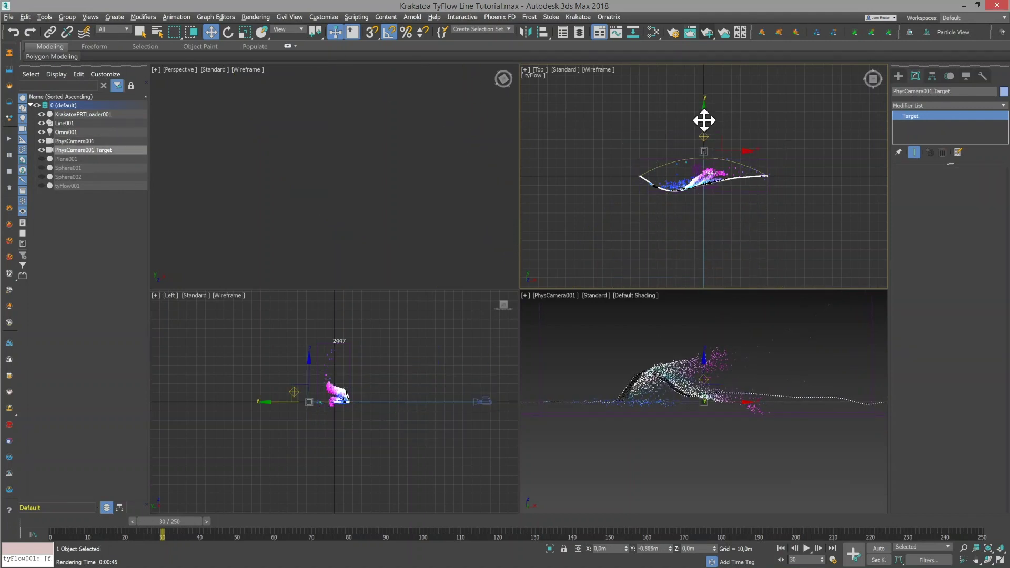
pyautogui.moveTo(704, 113); pyautogui.dragTo(705, 125)
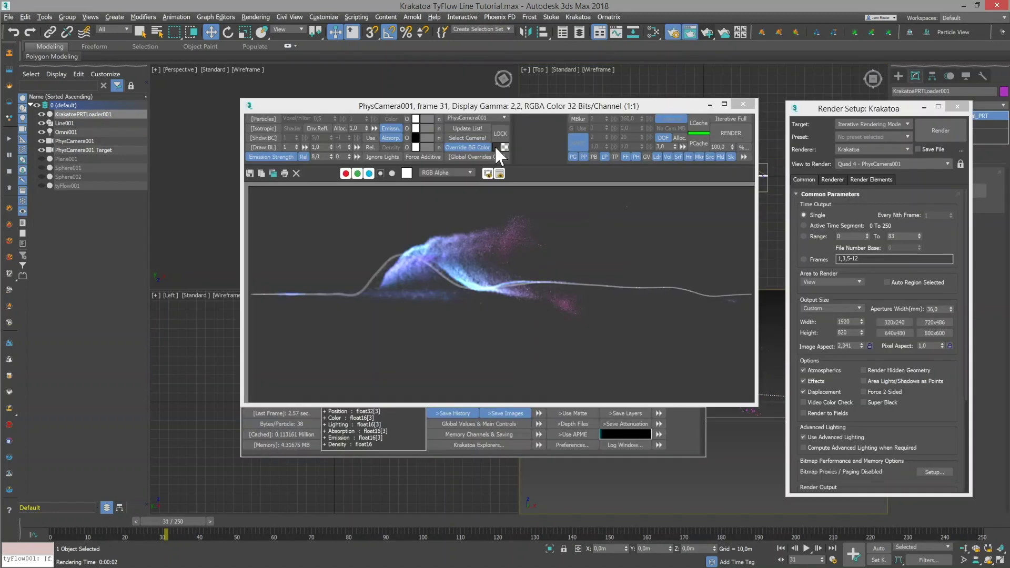
# Darken the override background color to RGB 0.024 and render frame 31 again
pyautogui.click(496, 147)
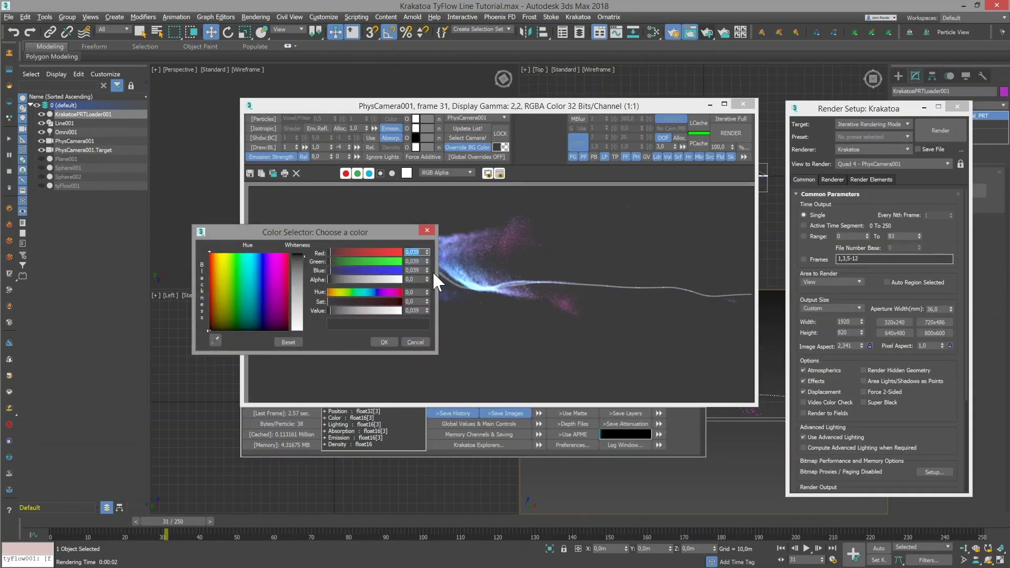
pyautogui.click(302, 257)
pyautogui.moveTo(302, 256); pyautogui.dragTo(301, 255)
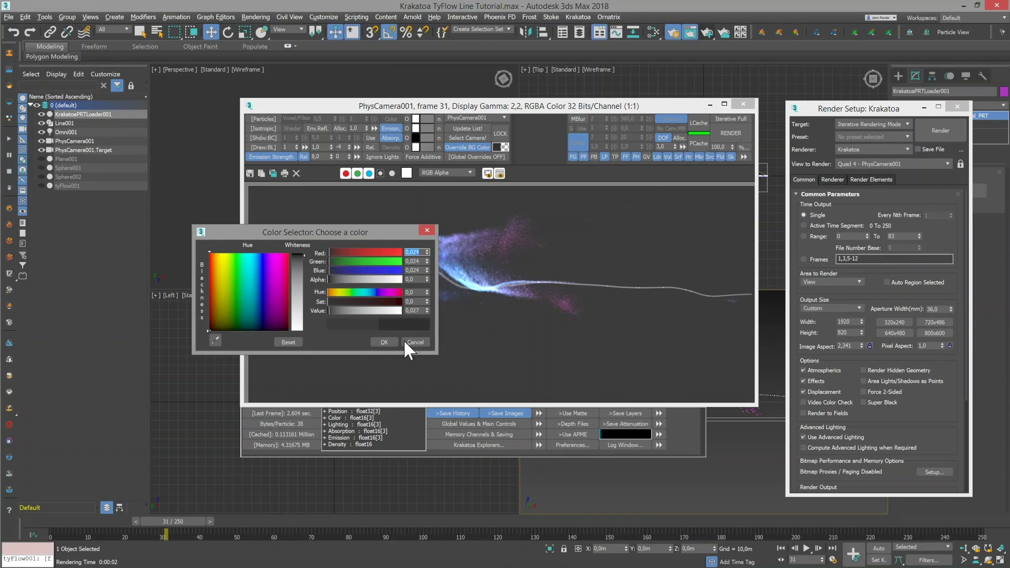
pyautogui.click(382, 340)
pyautogui.click(706, 33)
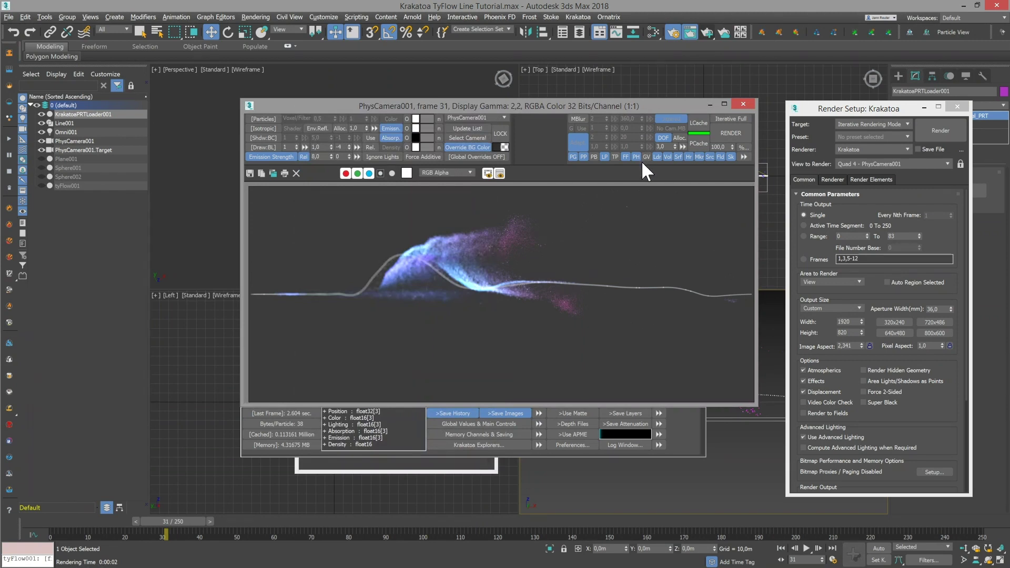
pyautogui.hotkey('shift', 'q')
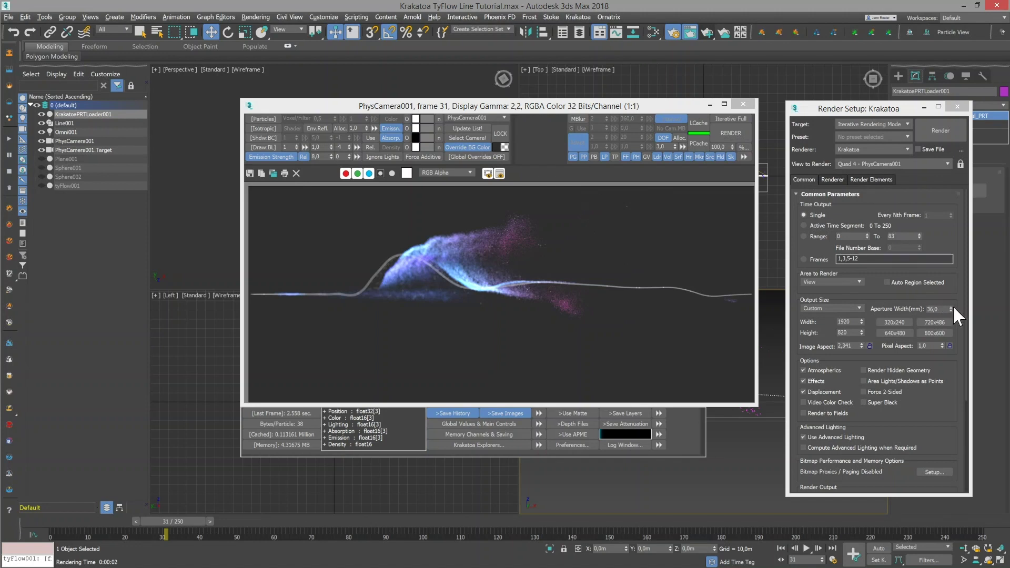
# Set the render output to a PNG image file named "KTLine frame_" in the Krakatoa TyFlow Line Tutorial folder
pyautogui.scroll(-3, 968, 316)
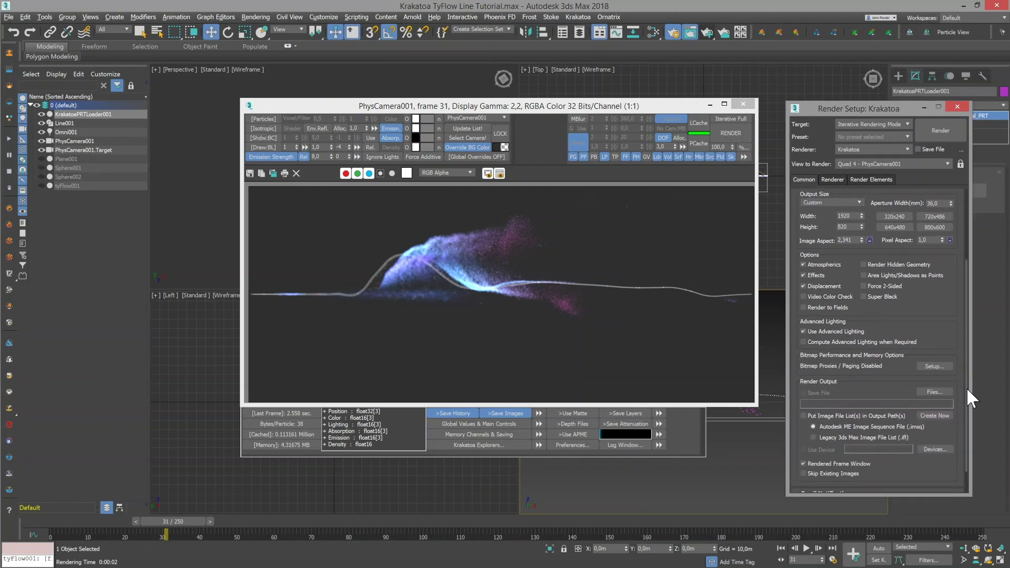
pyautogui.click(932, 393)
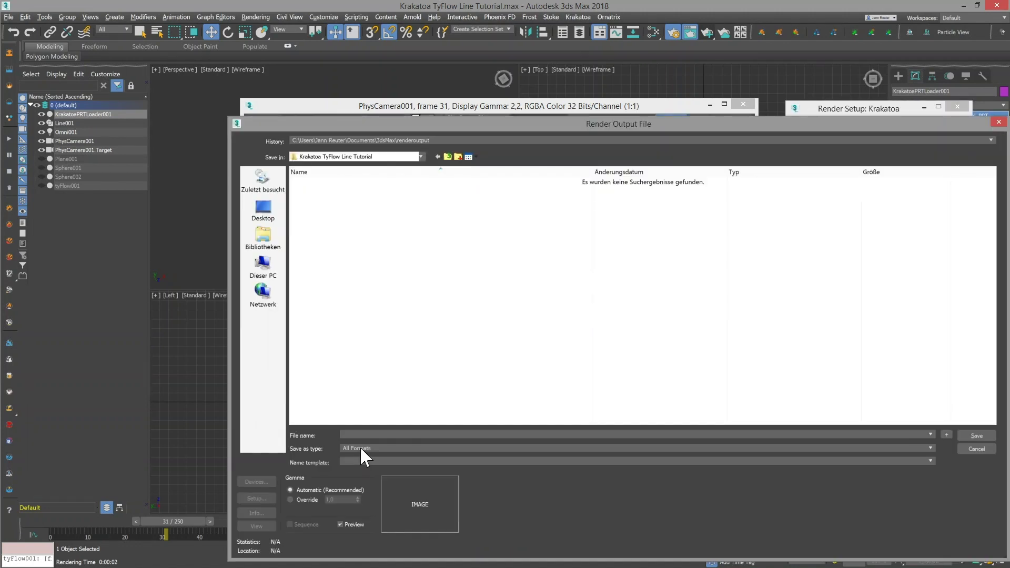
pyautogui.click(361, 448)
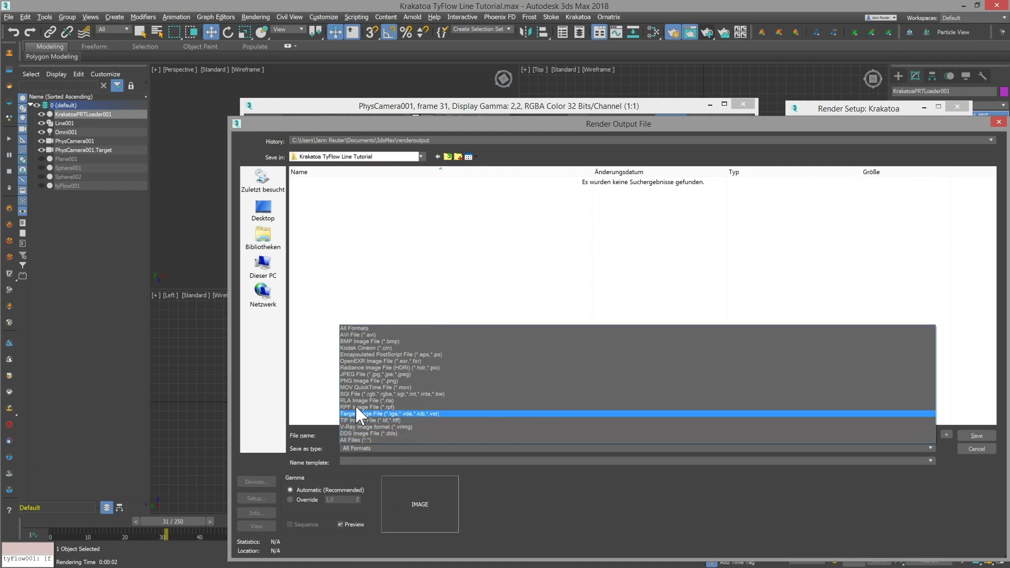
pyautogui.click(353, 380)
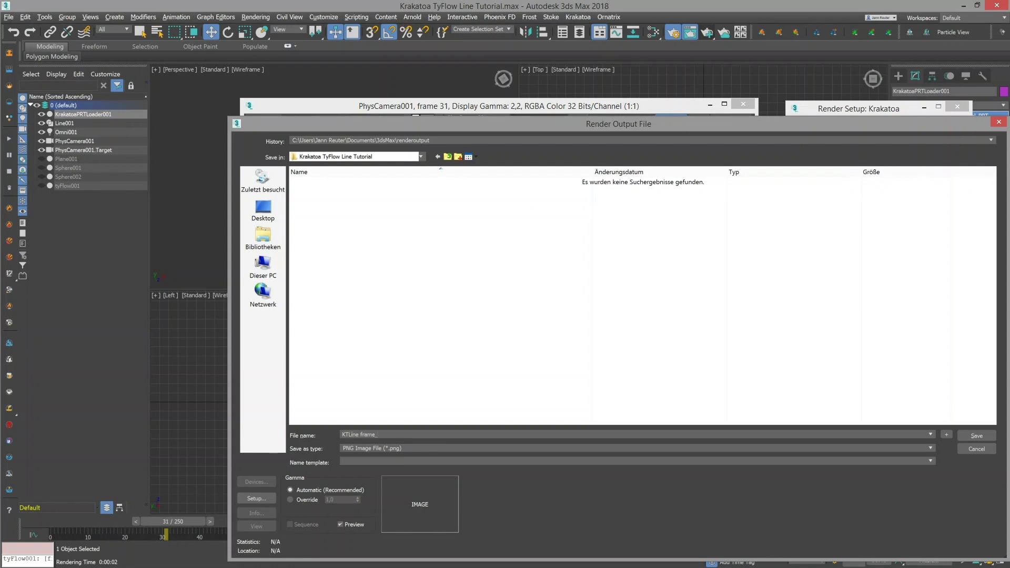
pyautogui.press('Return')
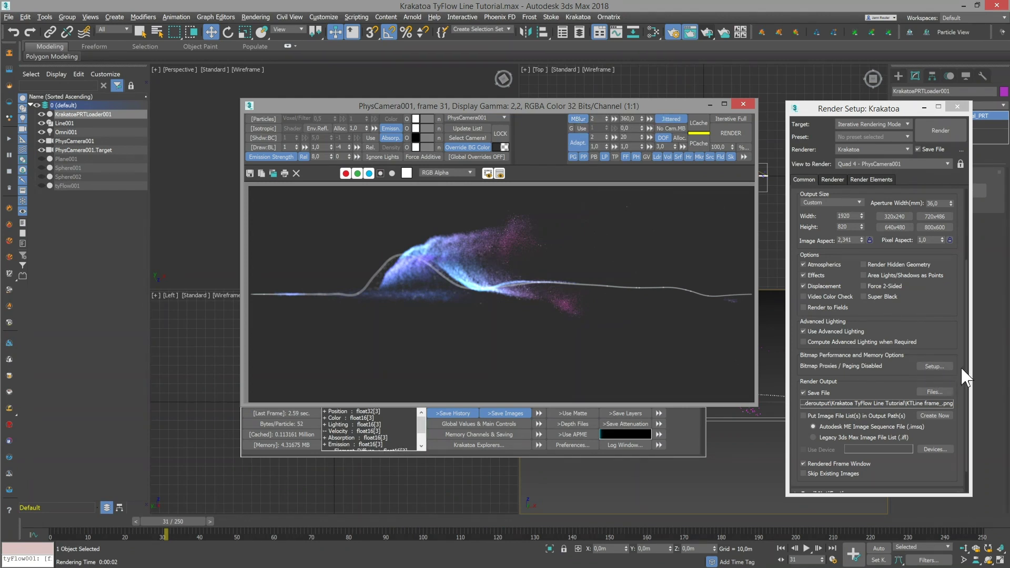
# Render the active time segment from 0 to 250 through PhysCamera001, overwriting the existing output image
pyautogui.moveTo(966, 368); pyautogui.dragTo(957, 250)
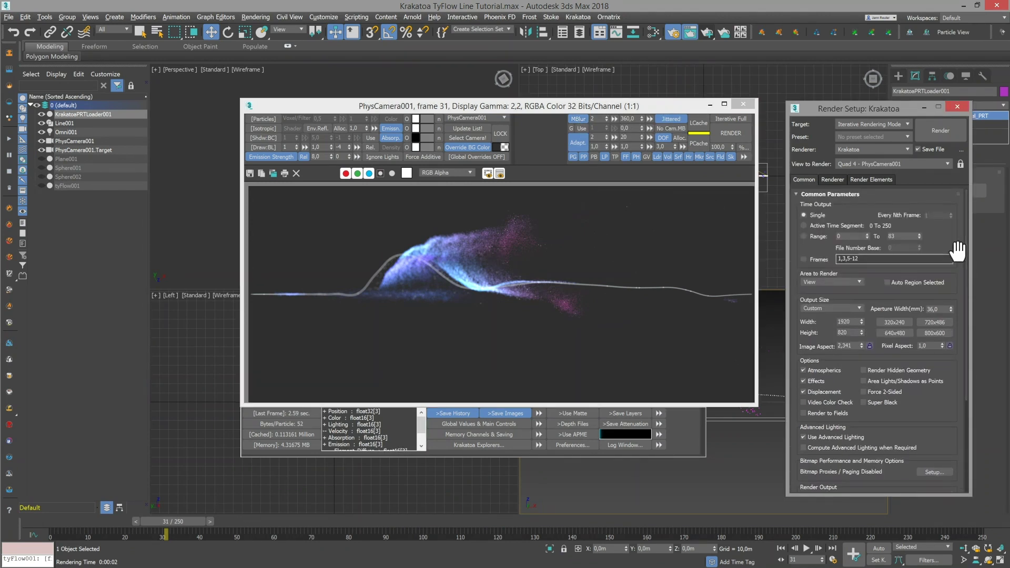
pyautogui.click(812, 225)
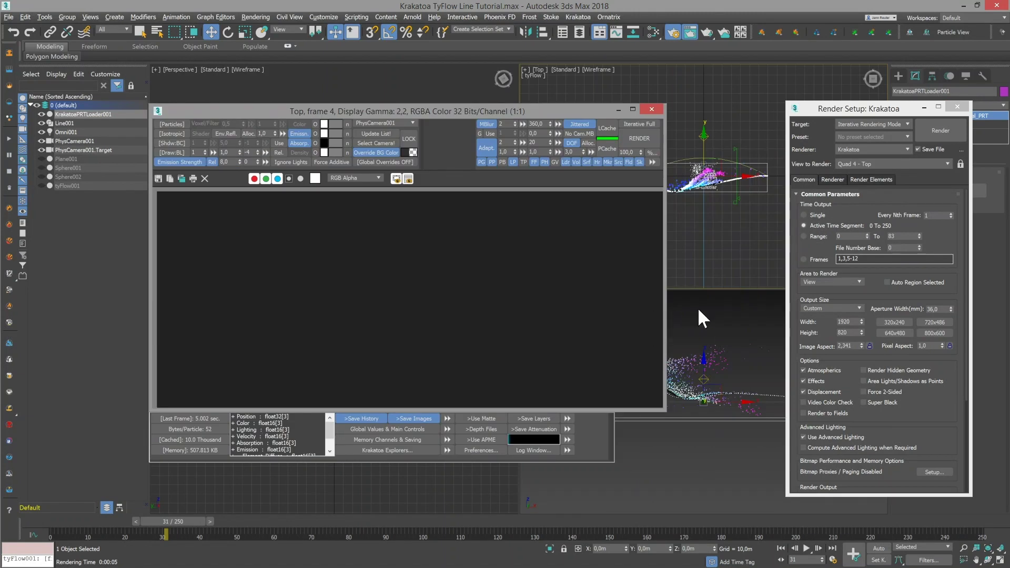
pyautogui.click(699, 307)
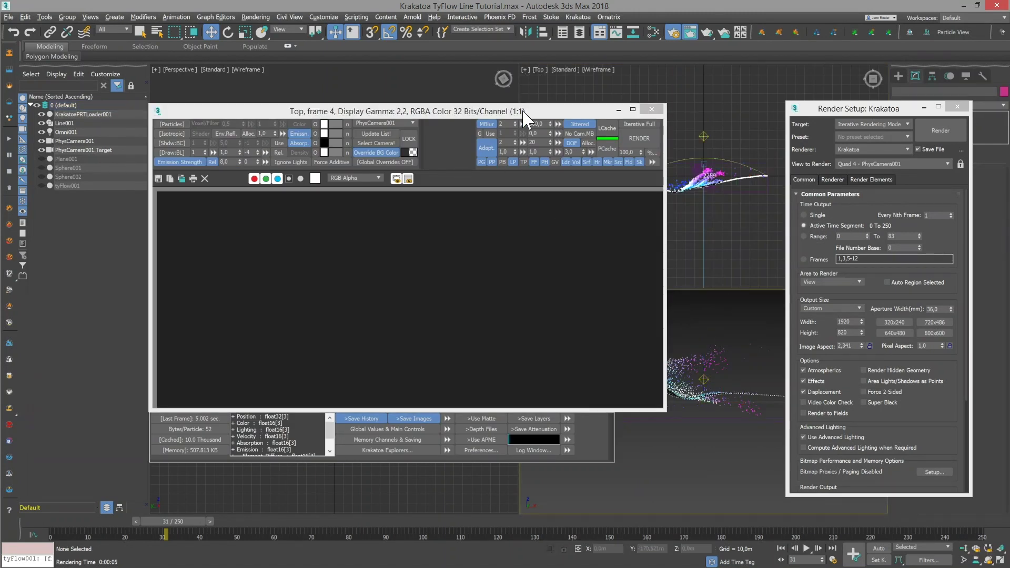
pyautogui.moveTo(552, 111); pyautogui.dragTo(636, 96)
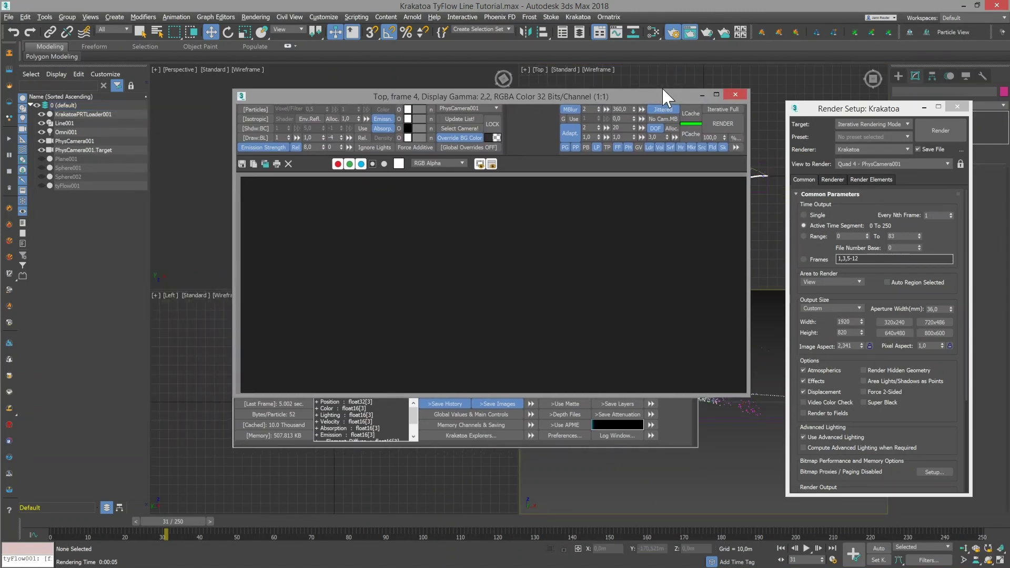
pyautogui.click(707, 29)
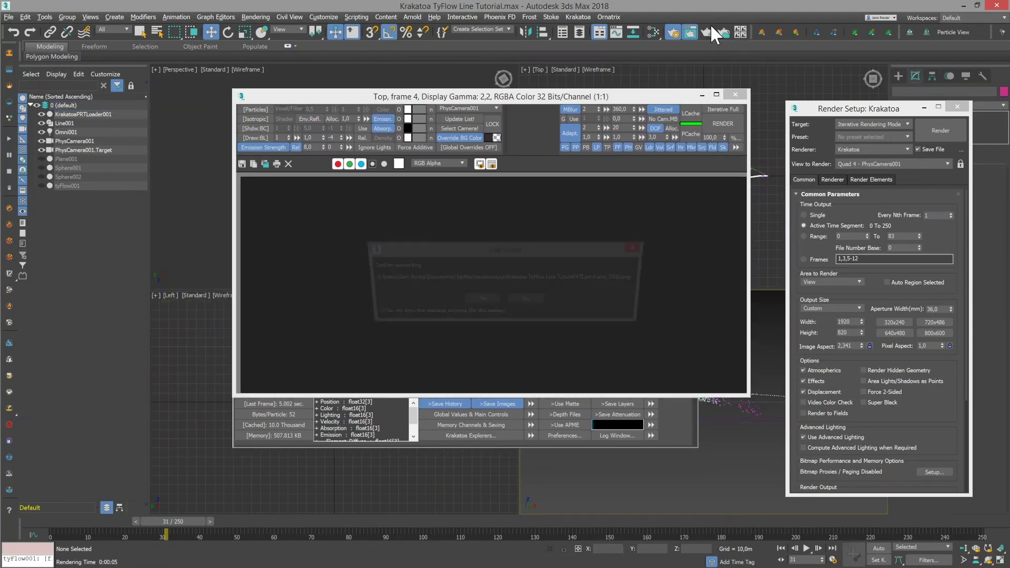
pyautogui.click(480, 301)
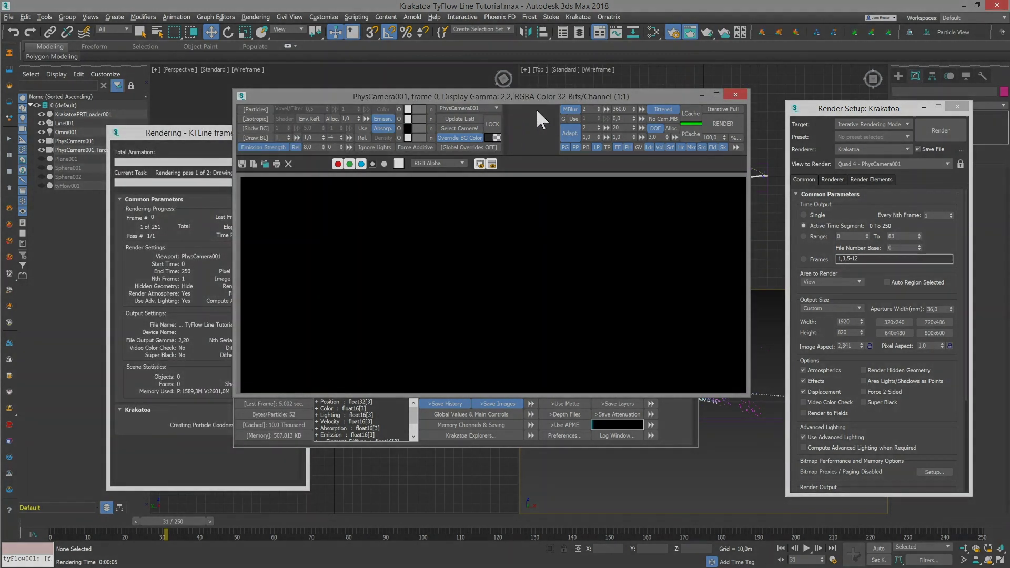